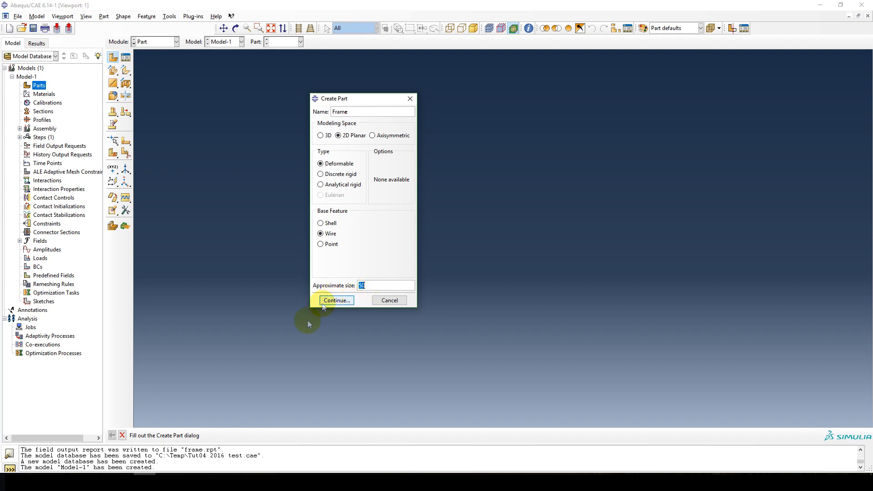
Step: Check the frame figure, then create the 2D planar deformable wire part Frame with an approximate size of 50
click(213, 480)
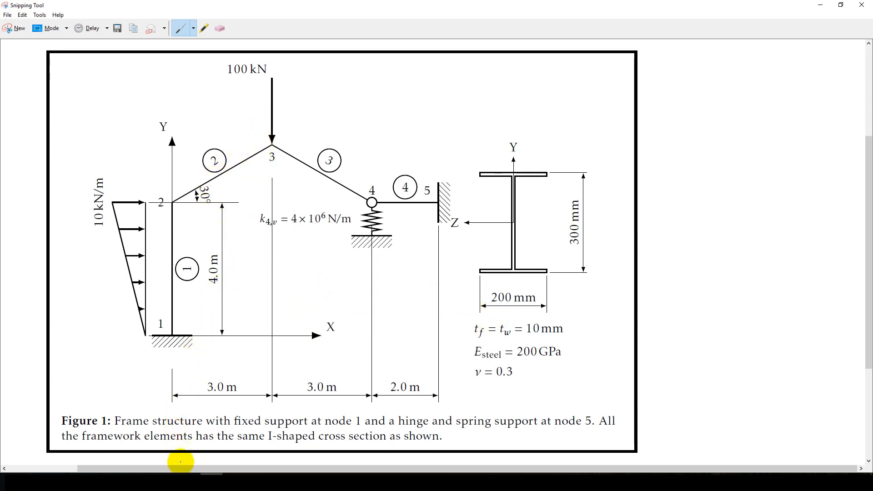
click(150, 472)
click(371, 285)
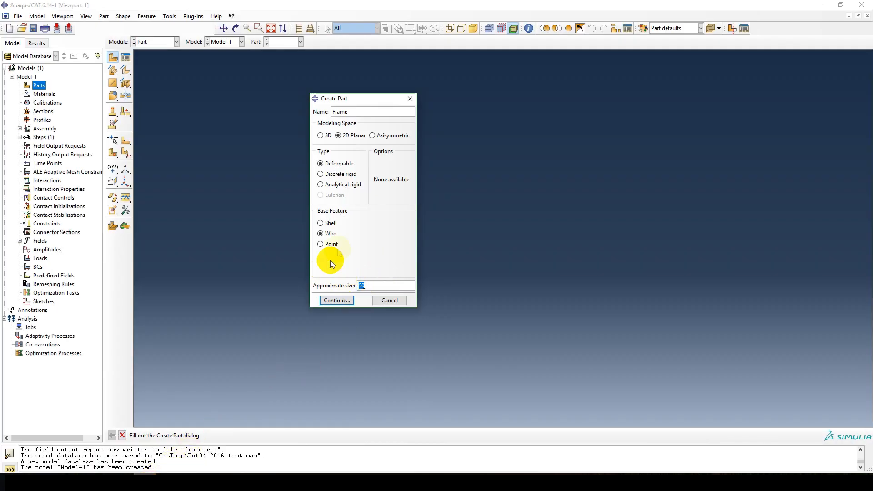
click(339, 301)
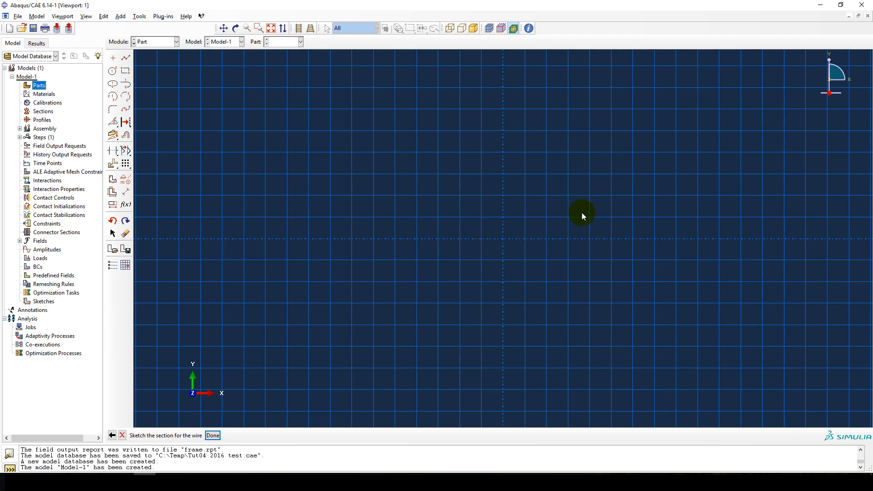
Step: Add a horizontal construction line through the sketch origin
scroll(567, 216, down, 3)
scroll(546, 204, up, 2)
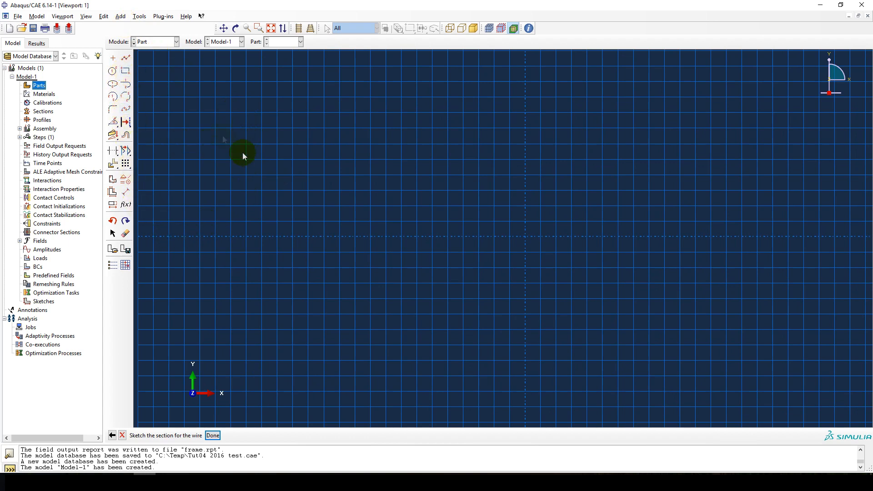
click(120, 16)
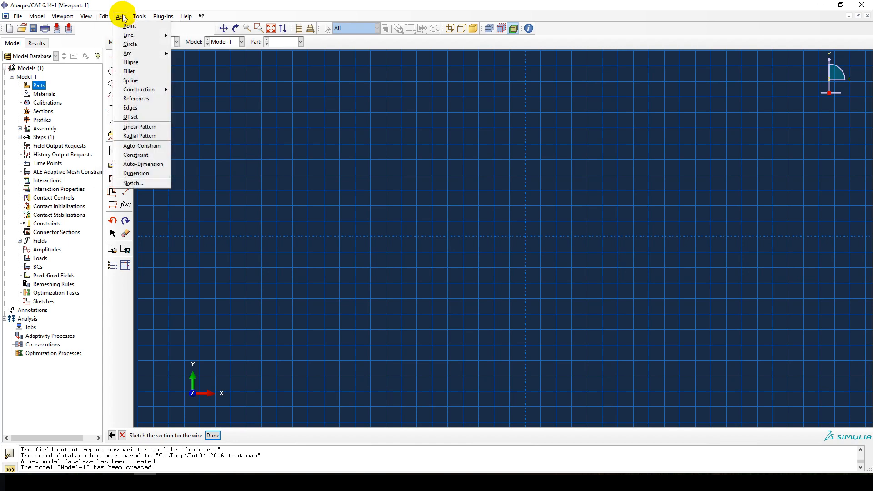
mouse_move(140, 90)
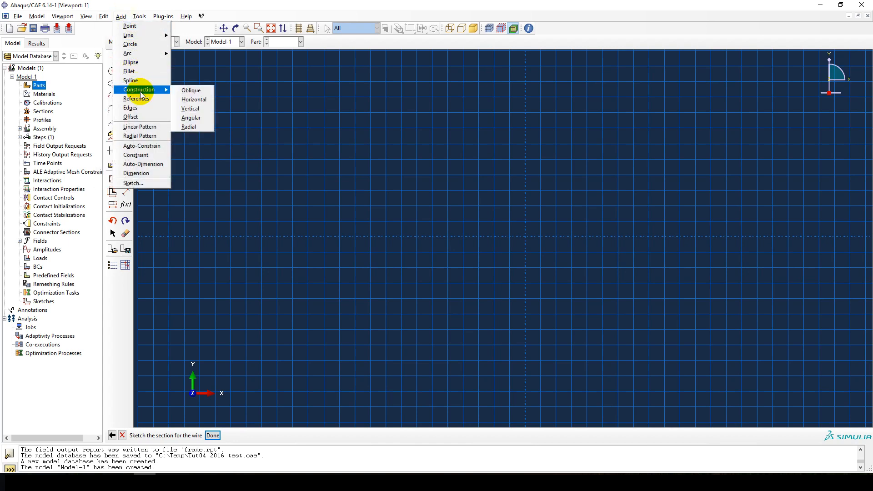
click(190, 100)
click(526, 237)
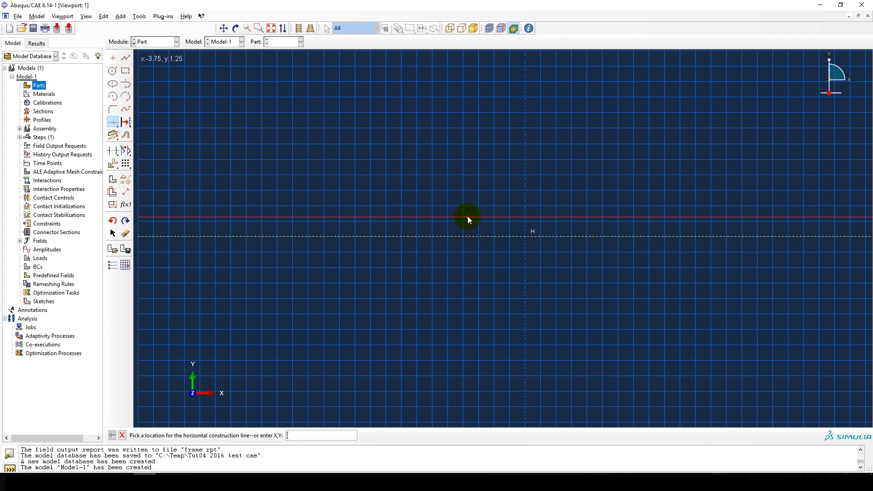
key(Escape)
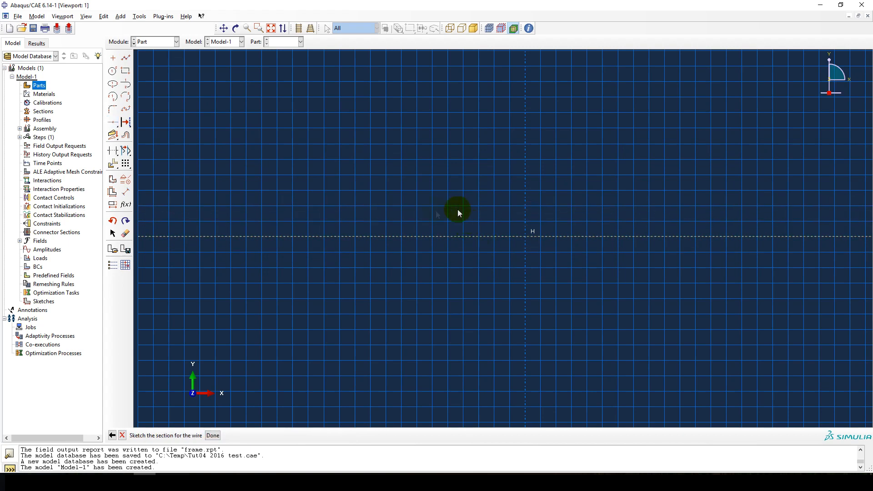
Step: Add a vertical construction line through the sketch origin
click(121, 16)
mouse_move(154, 89)
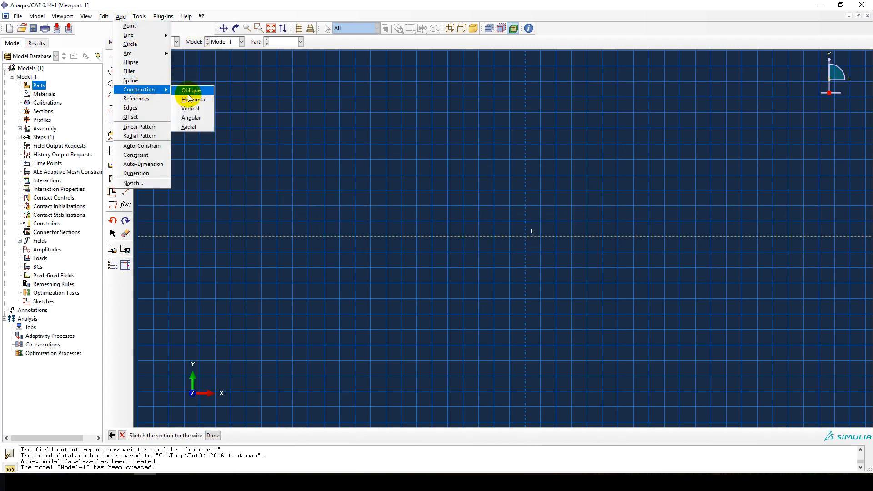
click(190, 109)
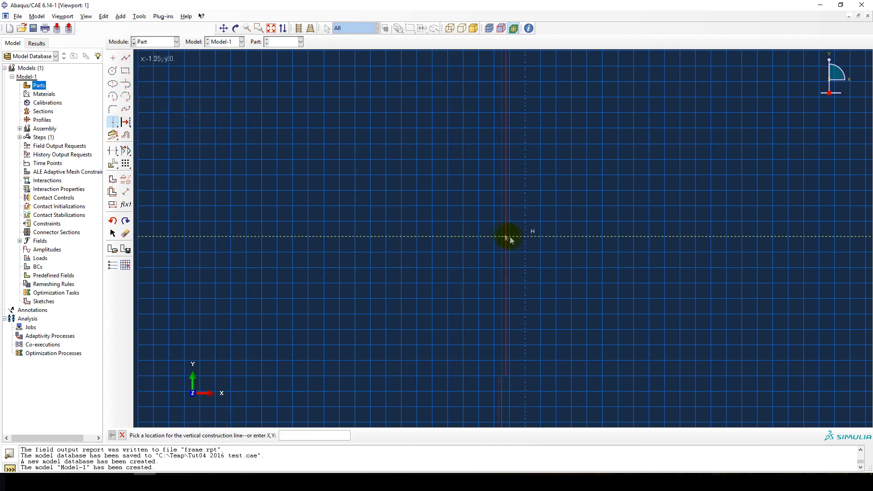
click(525, 235)
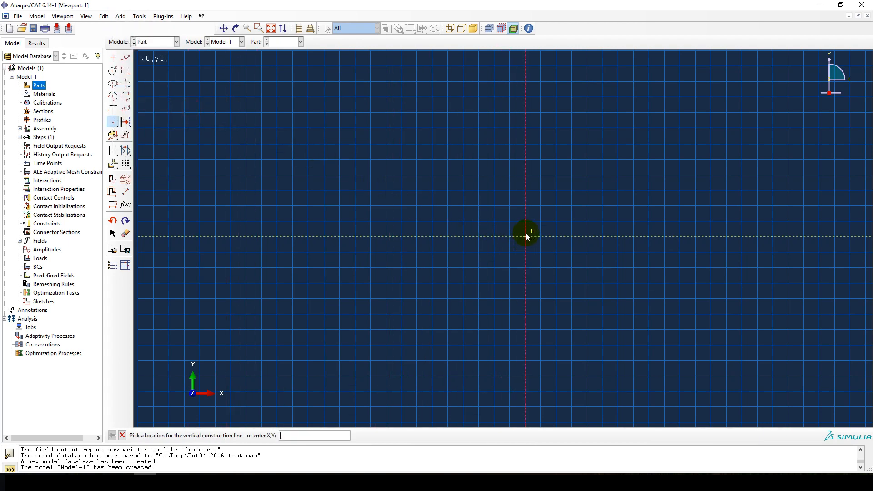
middle_click(474, 187)
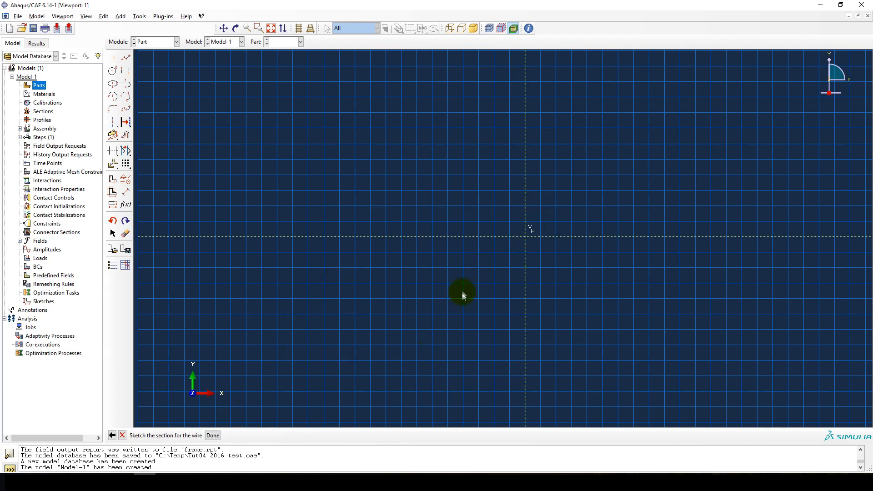
Step: Check the figure's spans and linear-pattern the vertical construction line with number 3 and spacing 3 in direction 1 and number 1 in direction 2
click(212, 481)
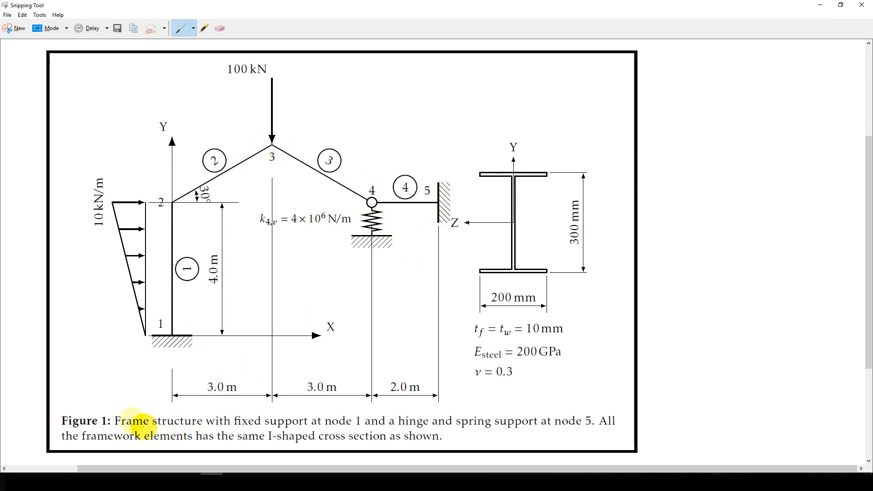
click(136, 472)
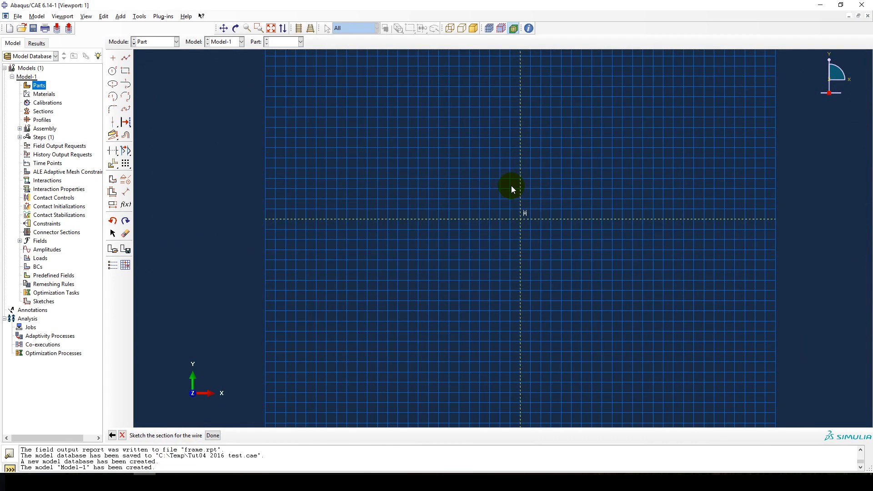
click(121, 17)
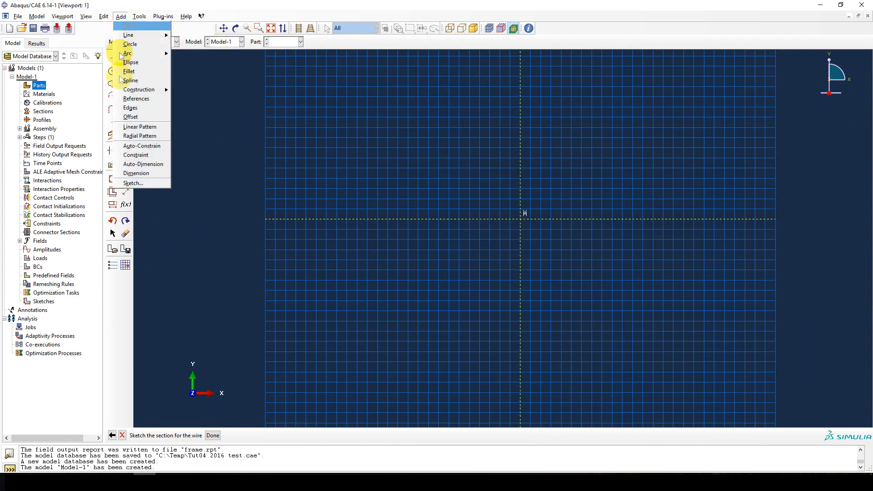
click(143, 127)
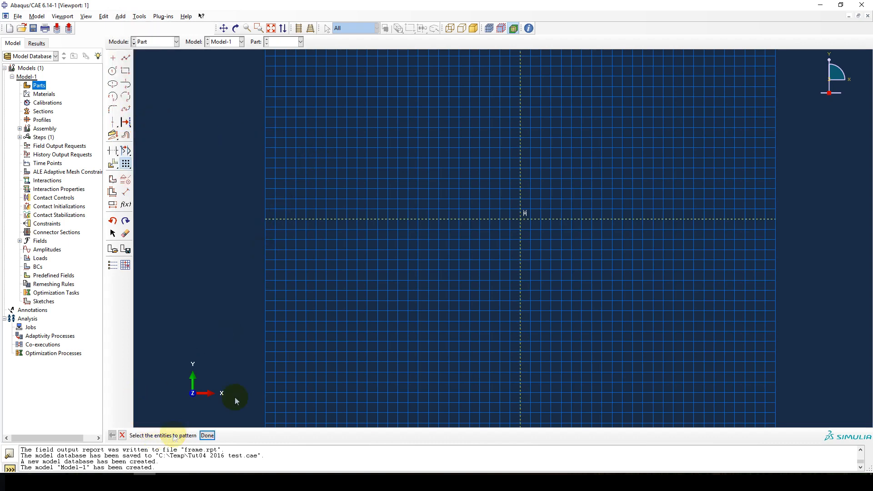
click(518, 153)
click(207, 435)
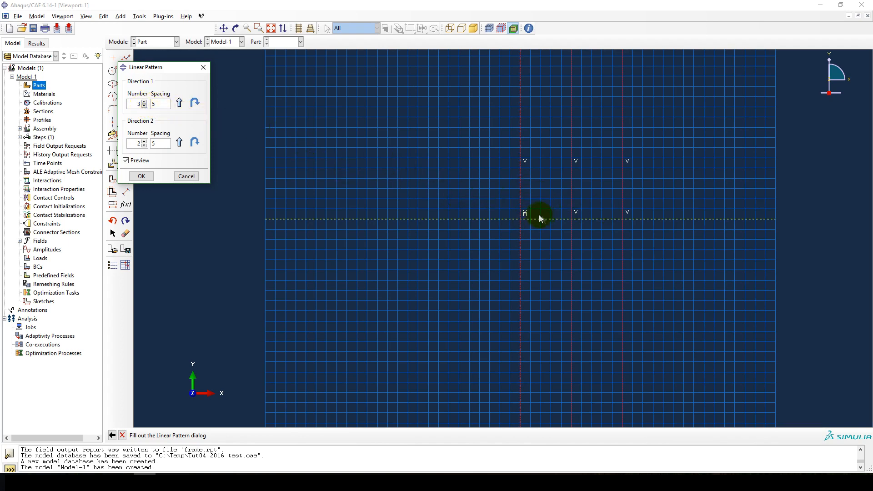
double_click(162, 103)
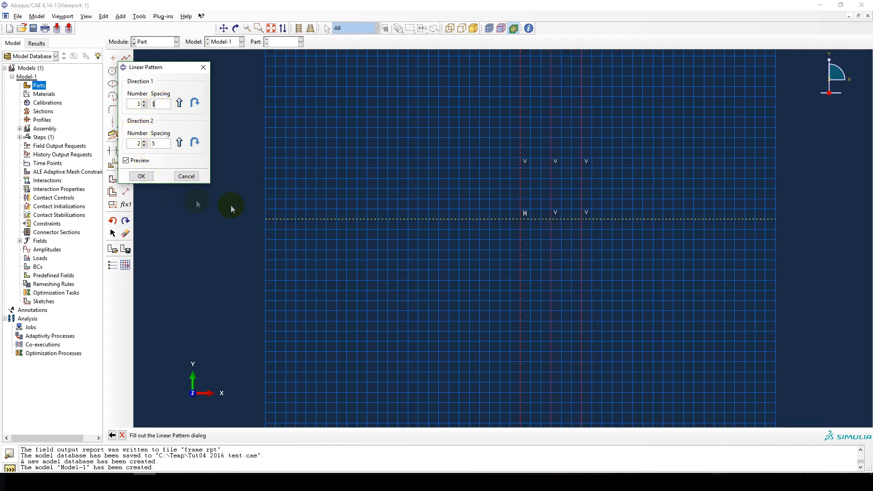
click(144, 146)
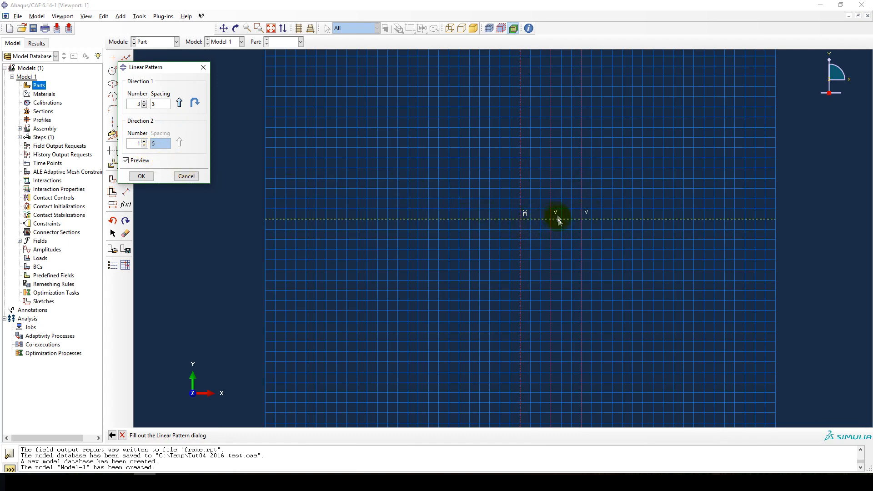
click(141, 176)
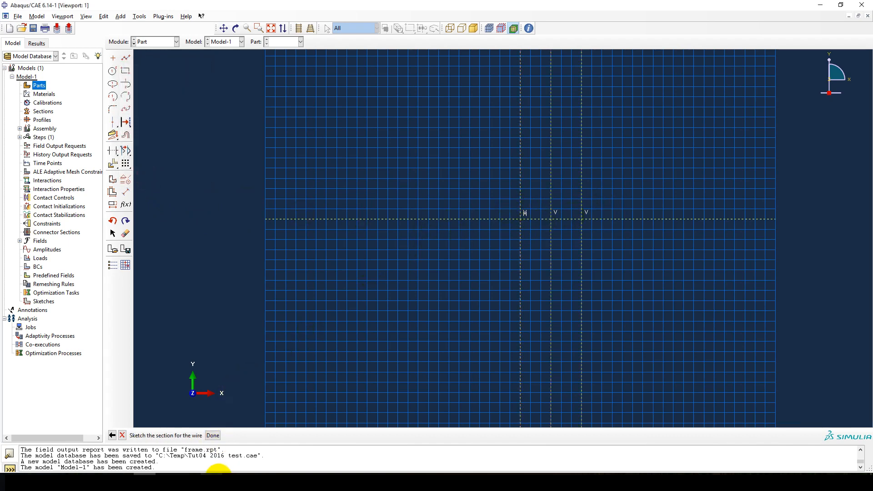
Step: Check the figure's last span and linear-pattern the vertical construction line at x = 6 with number 2 and spacing 2 in direction 1
click(220, 478)
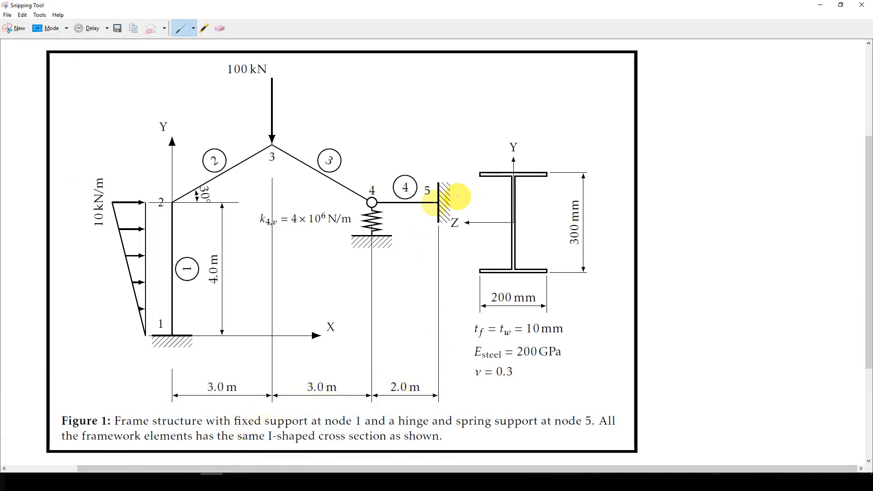
click(146, 473)
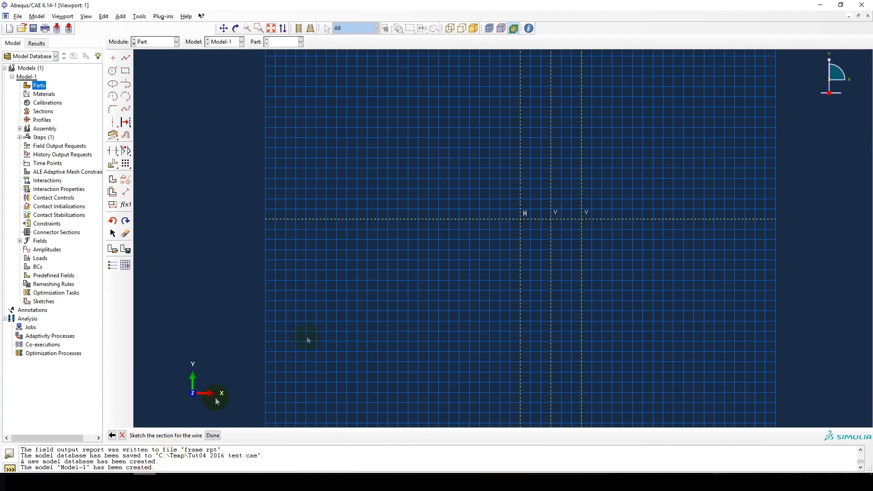
click(121, 16)
click(141, 129)
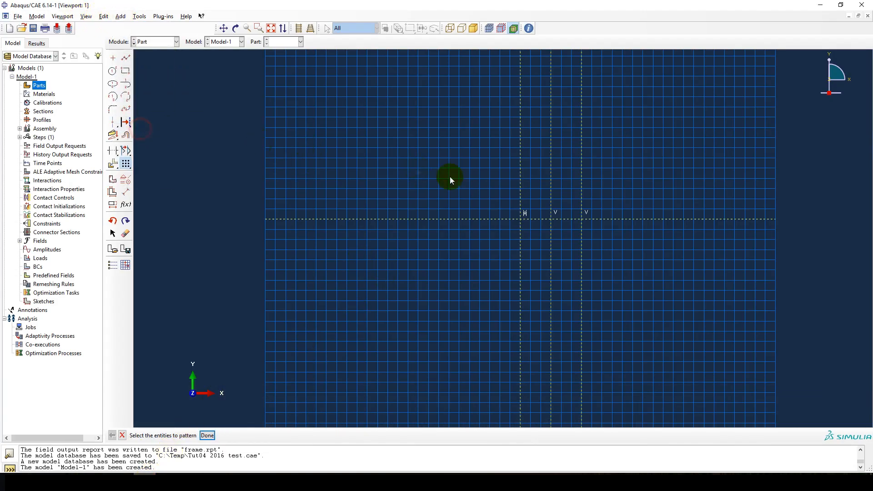
click(583, 195)
click(207, 435)
click(144, 103)
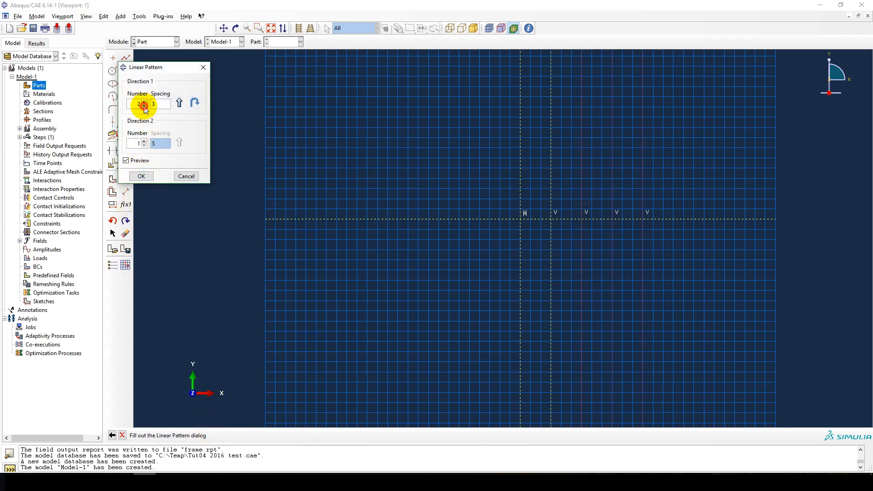
double_click(159, 104)
text(2)
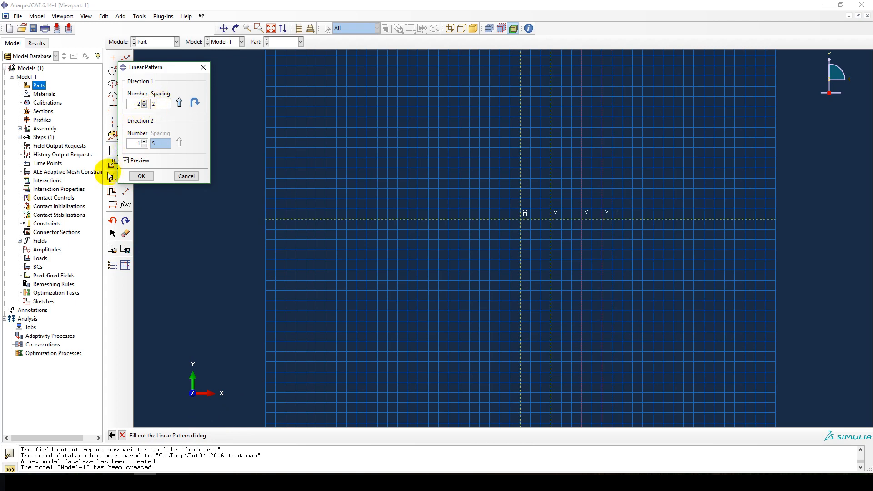
click(147, 177)
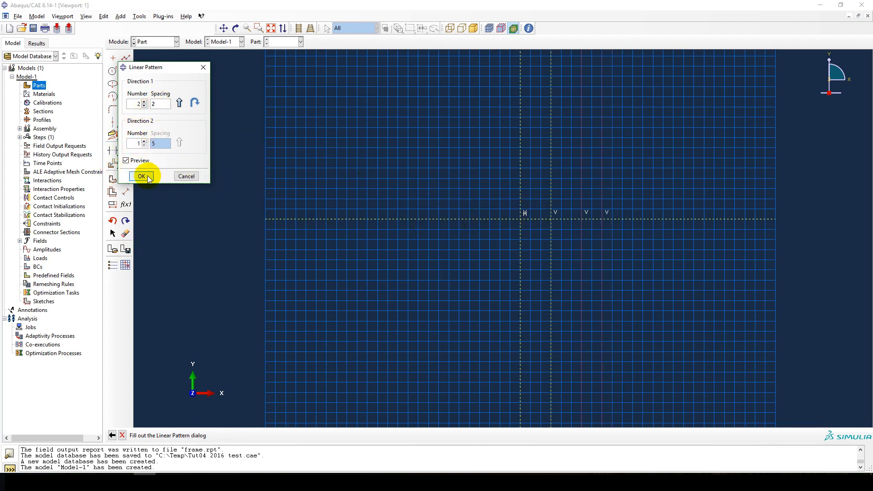
click(146, 177)
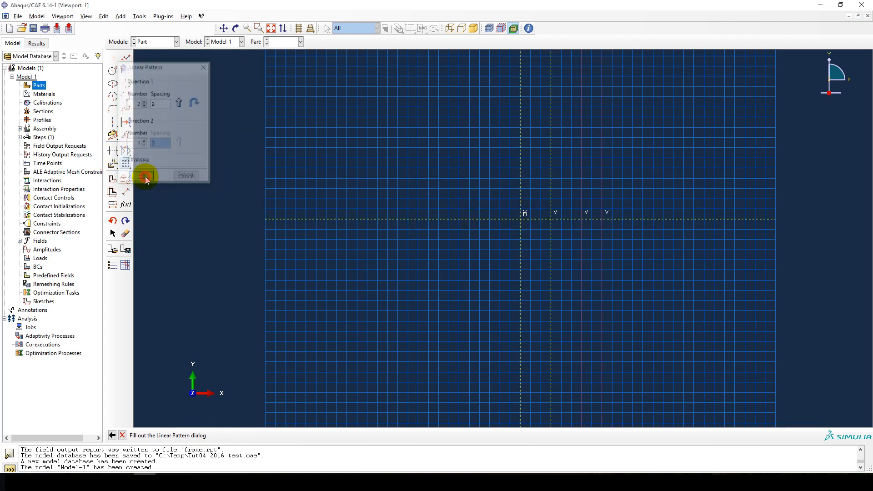
Step: Check the column height in the figure and linear-pattern the horizontal construction line with number 1 in direction 1, number 2 and spacing 4 in direction 2
click(211, 482)
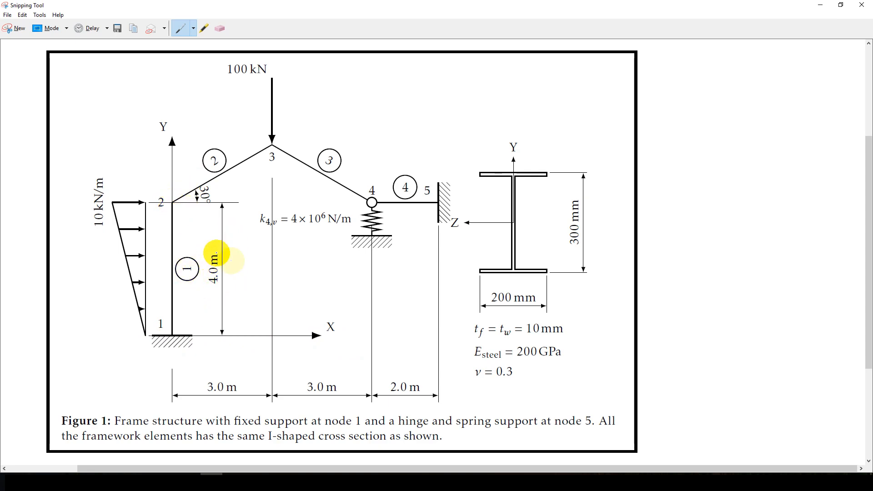
click(140, 481)
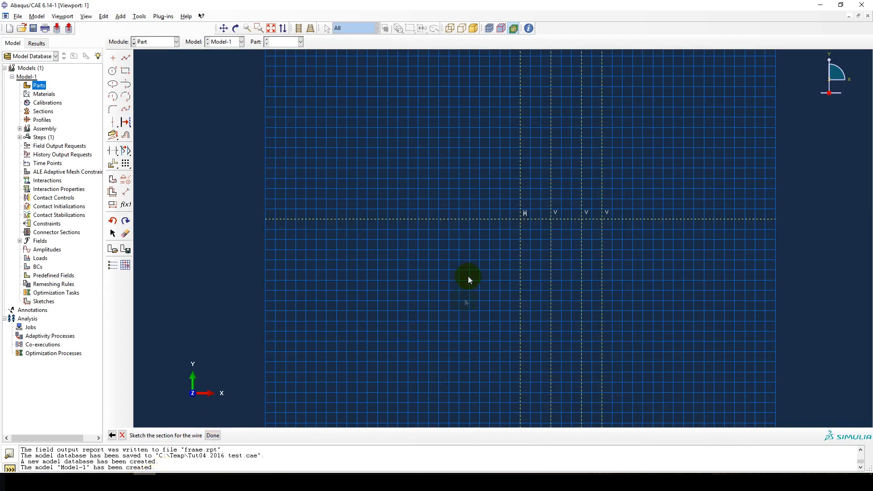
click(121, 18)
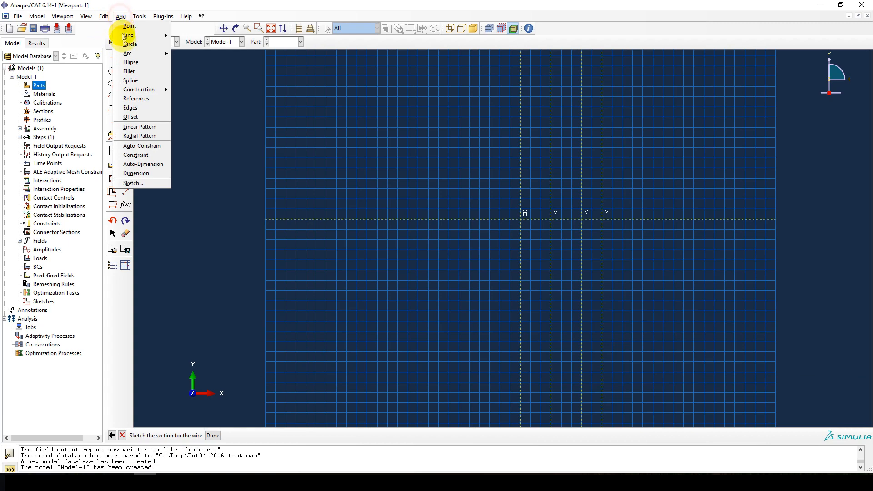
click(138, 128)
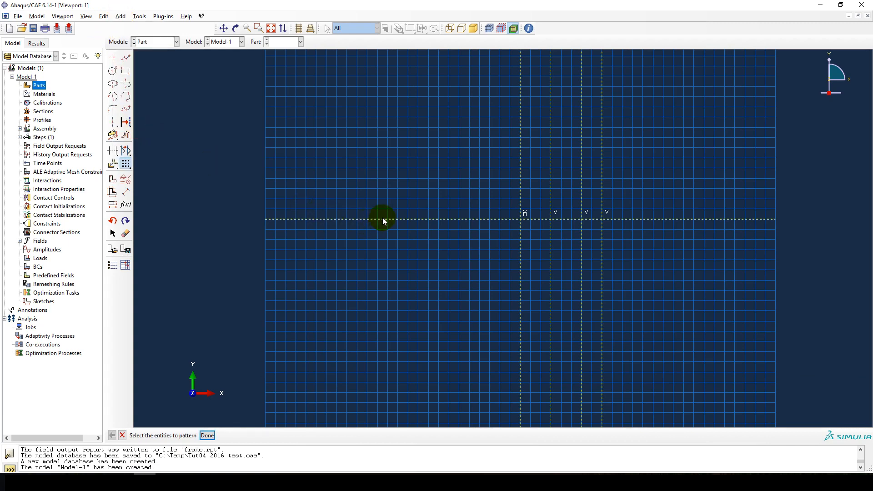
click(207, 435)
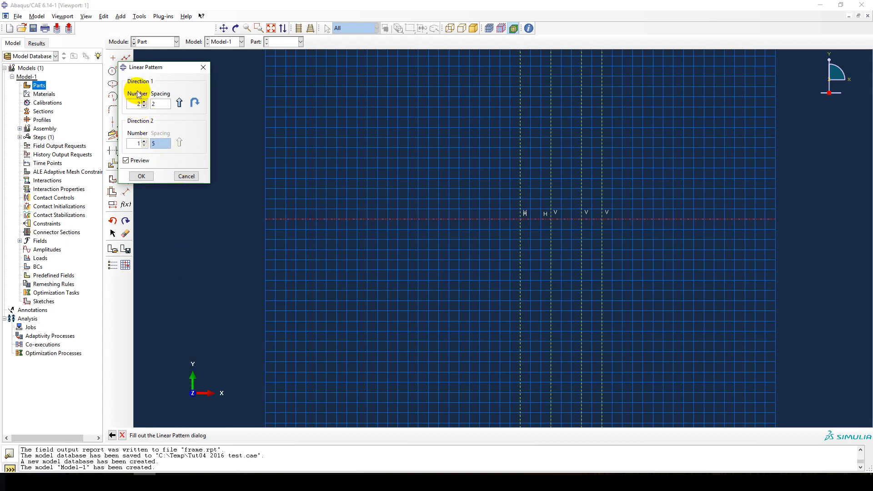
click(144, 106)
click(164, 137)
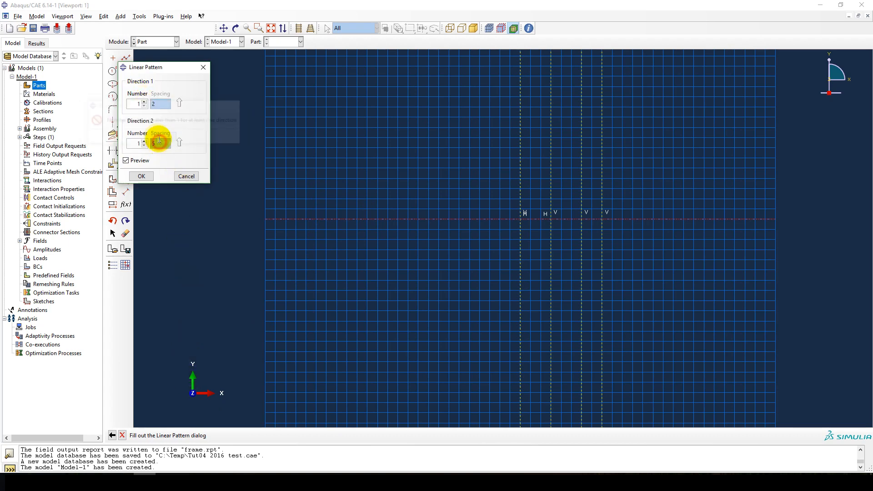
click(144, 141)
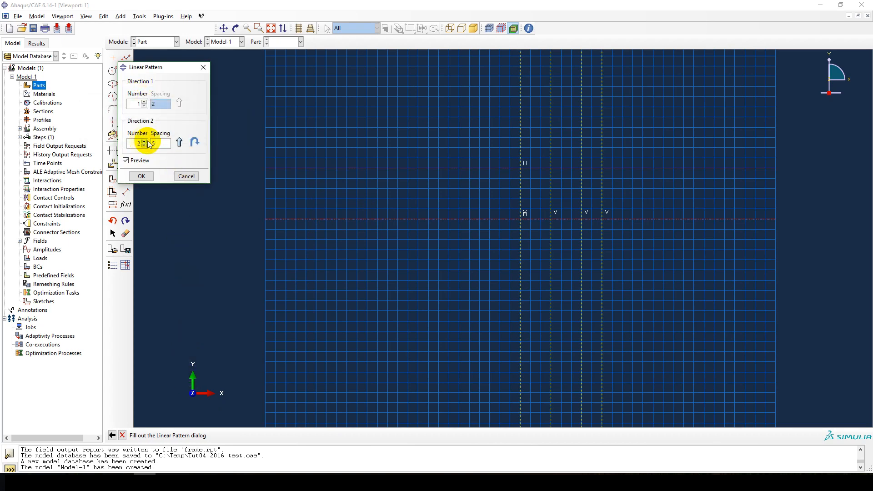
click(155, 143)
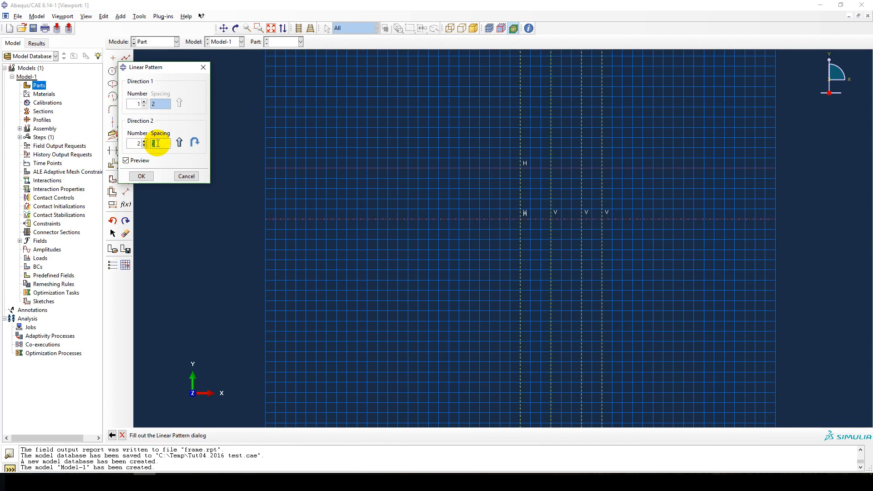
click(142, 177)
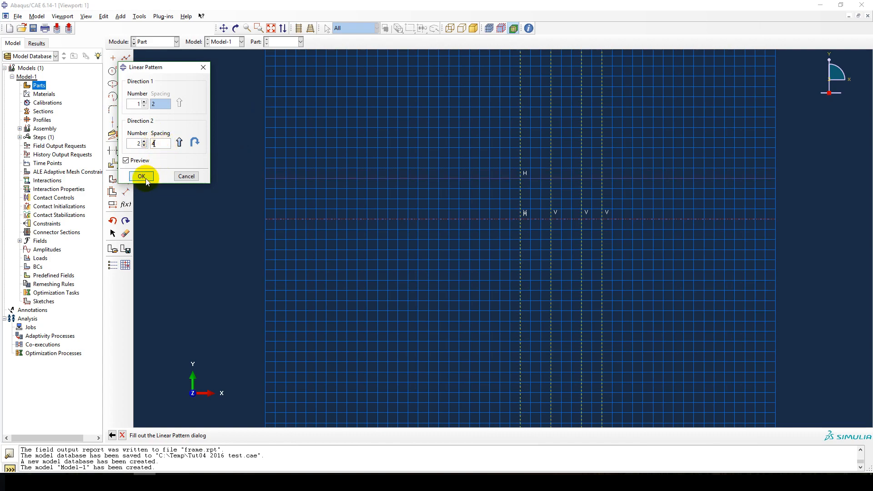
Step: Check the roof slope in the figure and add a 30° angular construction line through node 2 at x = 0, y = 4
scroll(565, 195, up, 1)
scroll(566, 196, down, 2)
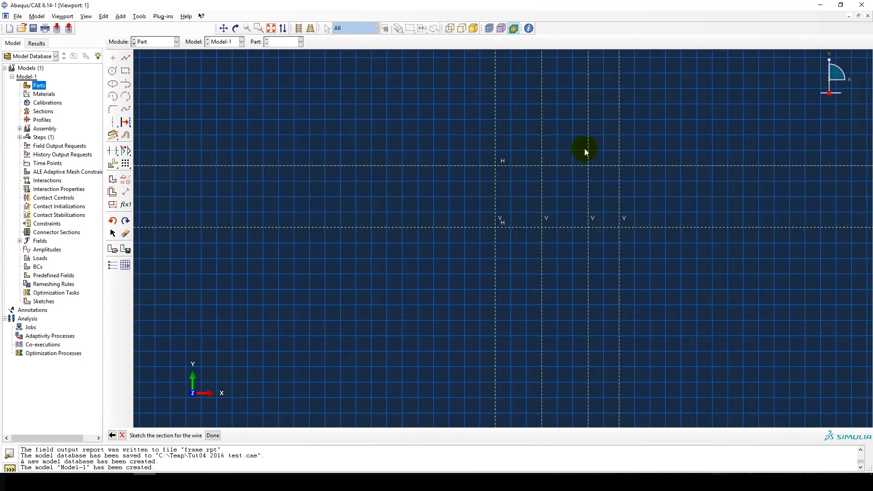
click(216, 483)
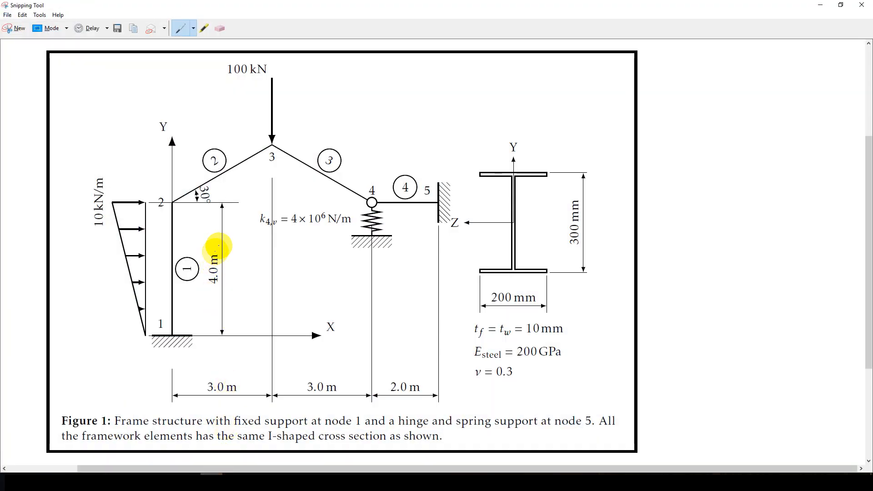
click(145, 482)
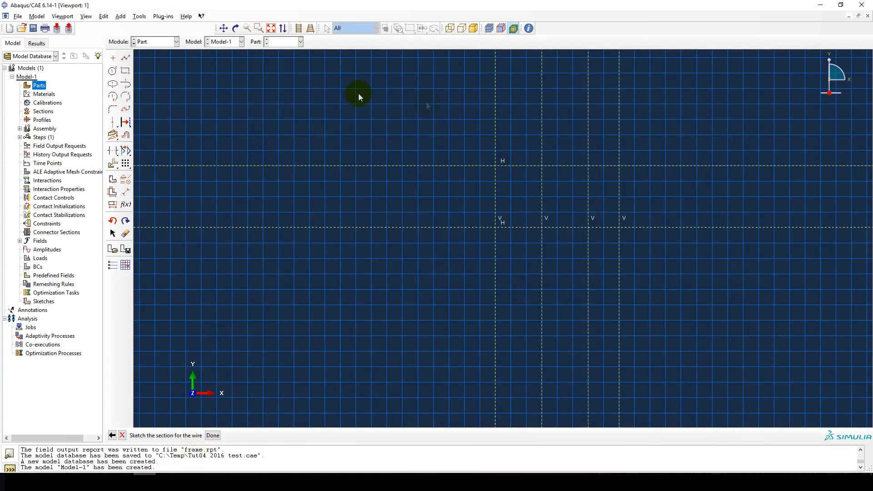
click(121, 16)
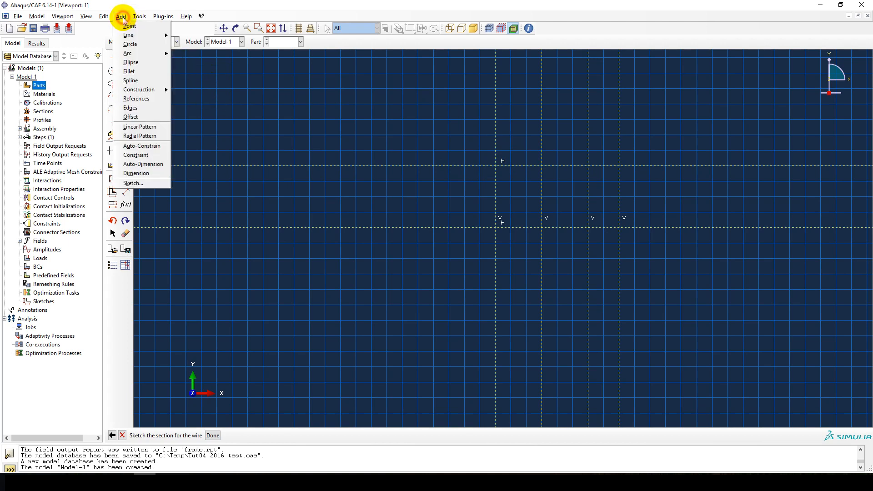
mouse_move(141, 91)
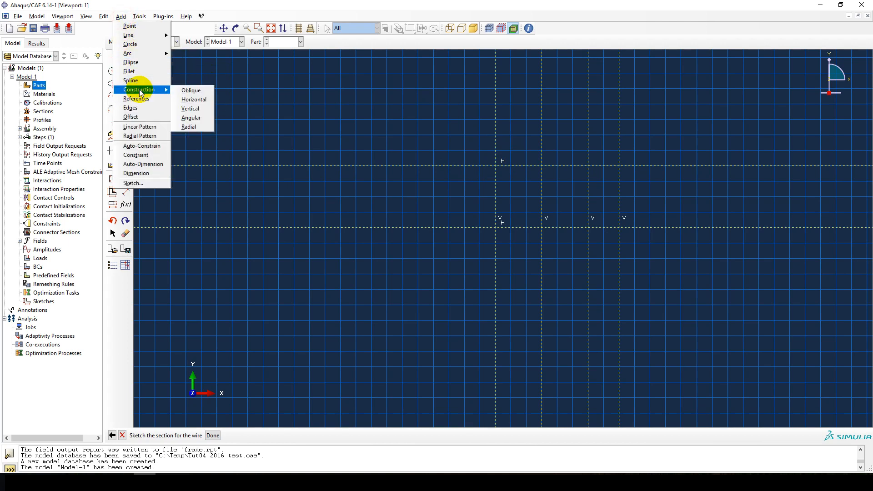
click(190, 123)
click(155, 434)
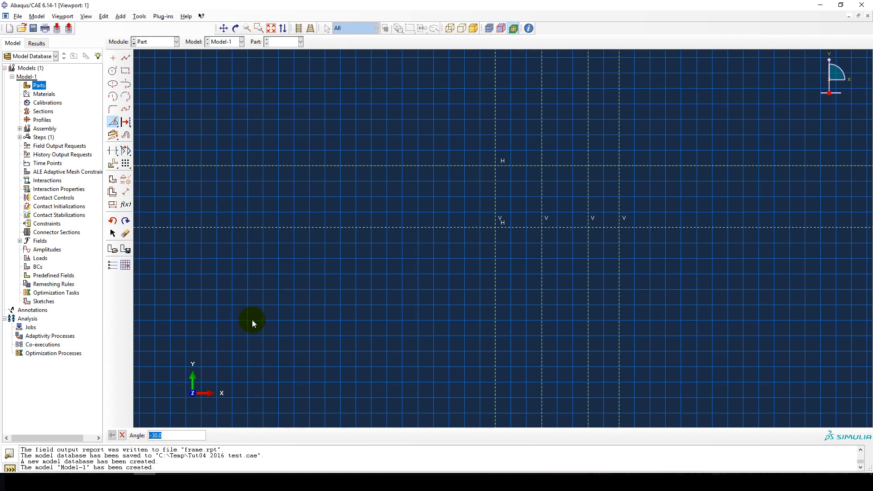
text(30)
key(Return)
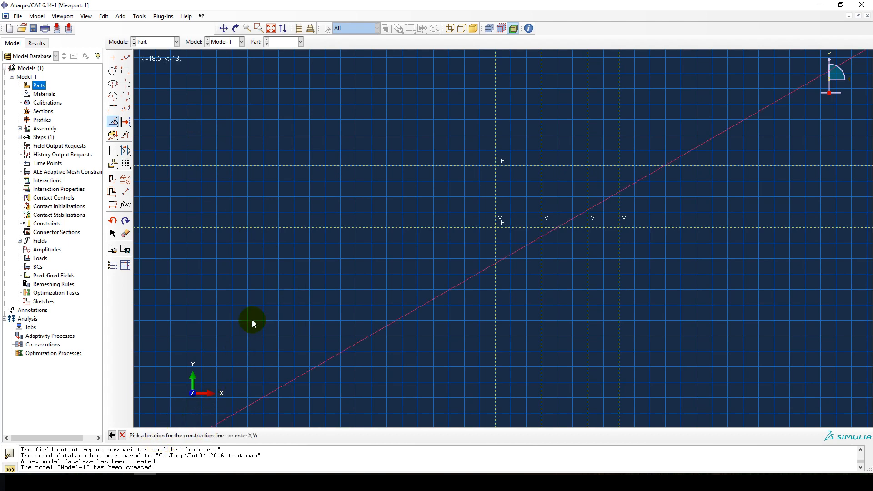
click(495, 165)
middle_click(388, 174)
Step: Add a -30° angular construction line through node 4 at x = 6, y = 4
drag(120, 16, 189, 117)
text(-30)
key(Return)
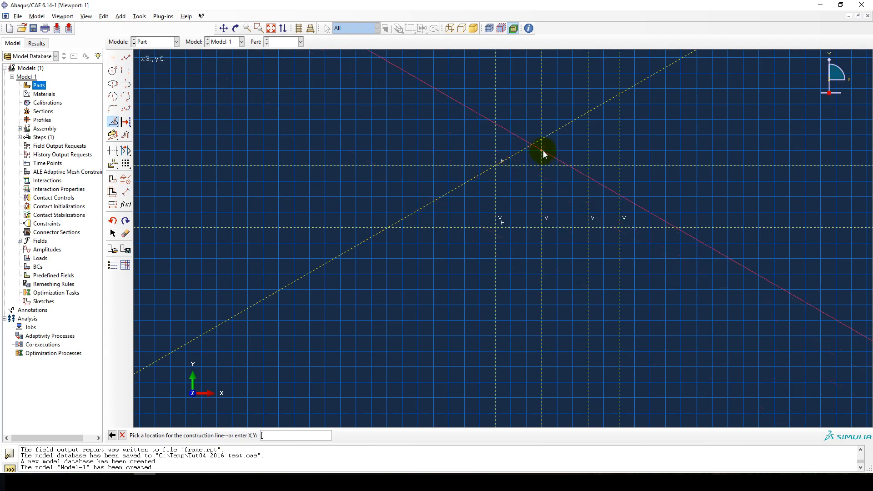
click(587, 167)
key(Escape)
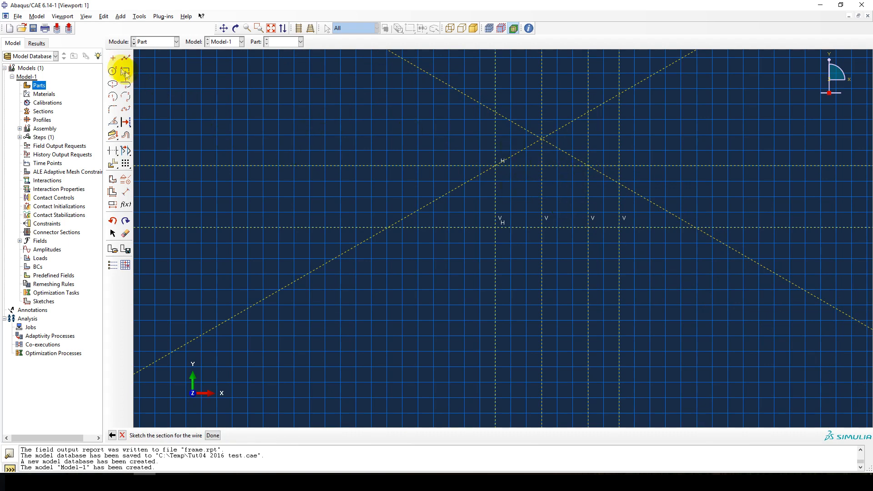
Step: Draw the frame as connected lines from the origin through (0, 4), the roof apex and (6, 4) to (8, 4), and finish the wire sketch
click(126, 59)
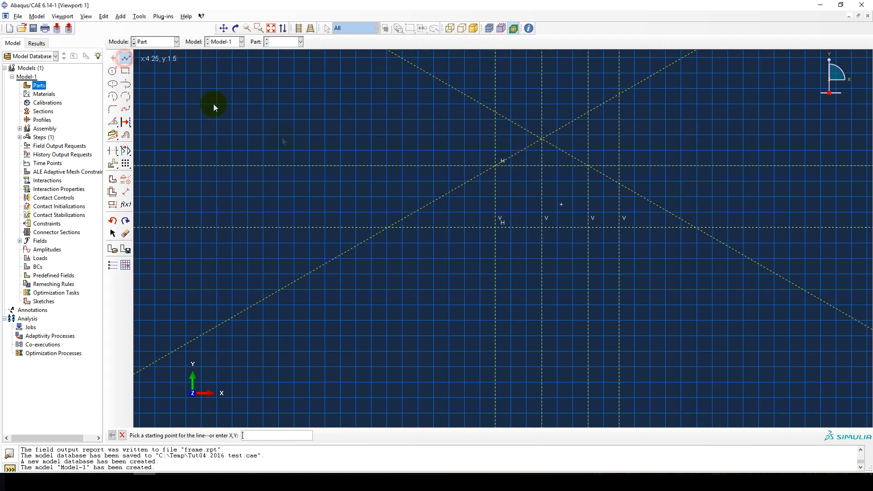
click(495, 227)
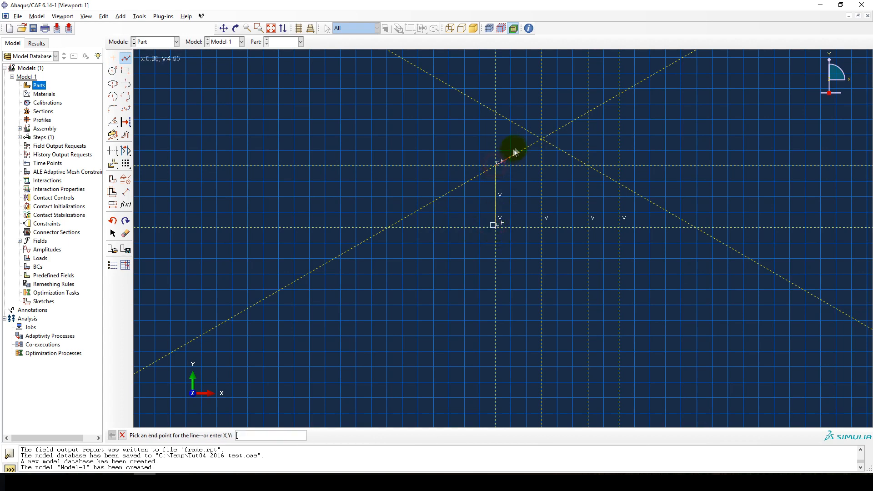
click(542, 137)
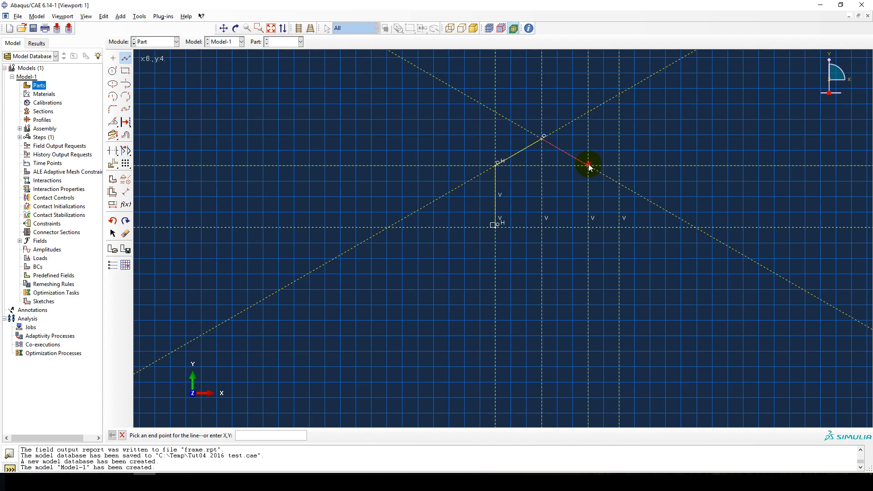
click(620, 165)
middle_click(601, 197)
click(212, 435)
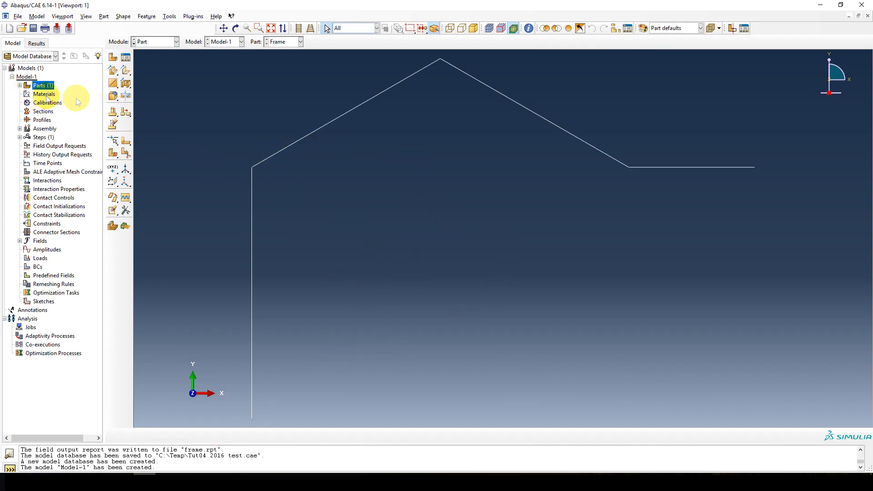
Step: Create a material named Steel and add an elastic mechanical behavior to it
double_click(42, 95)
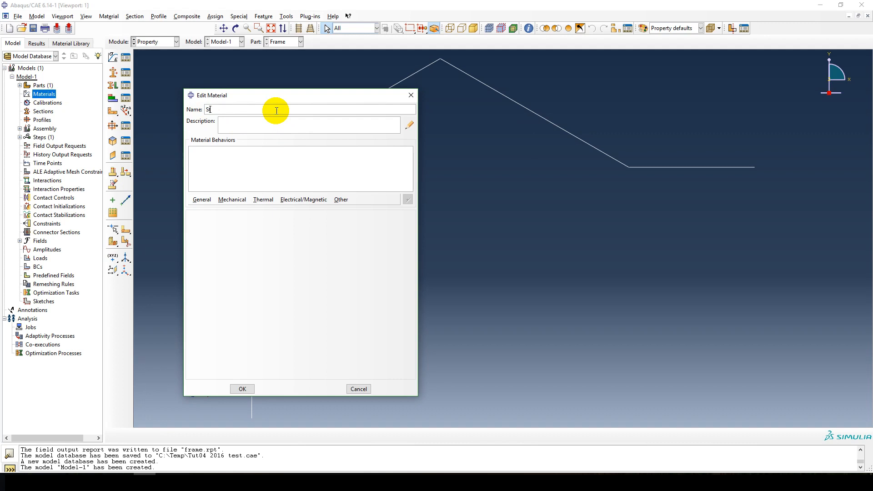
text(Steel)
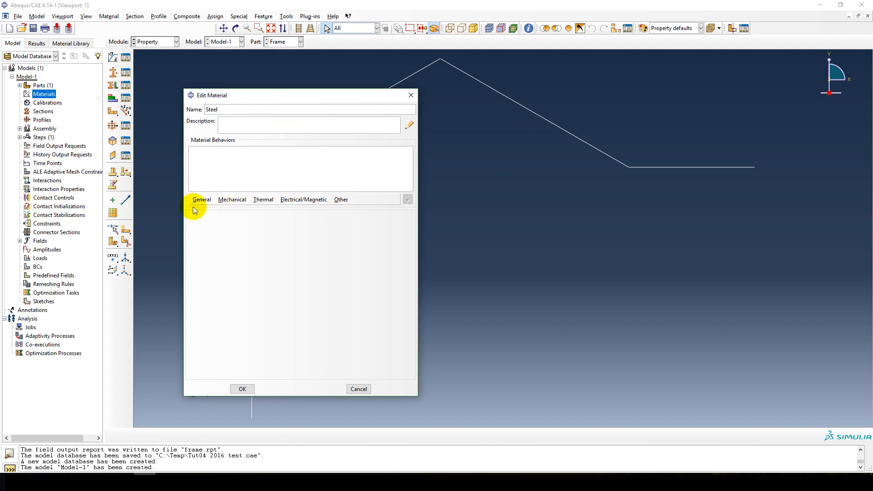
click(202, 199)
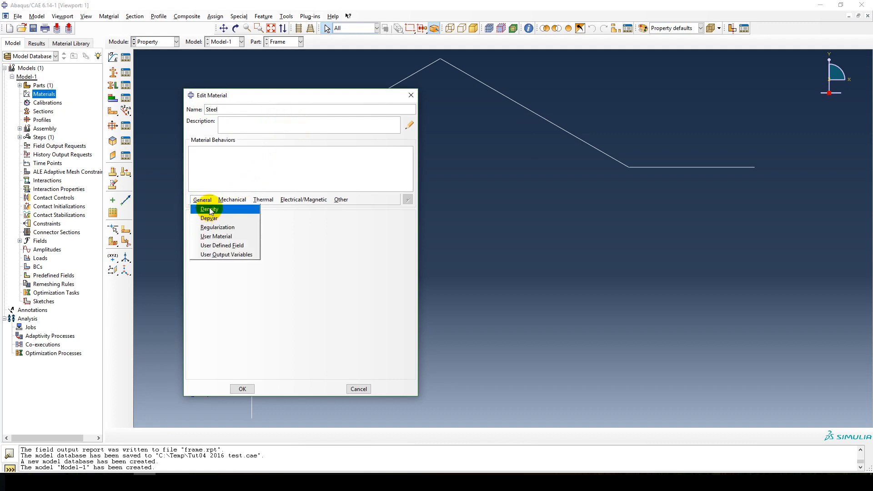
click(233, 199)
mouse_move(250, 212)
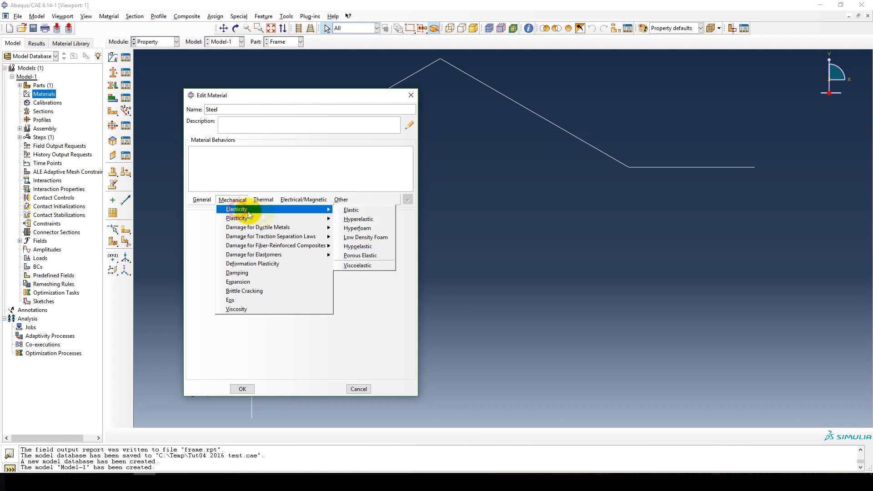
click(310, 208)
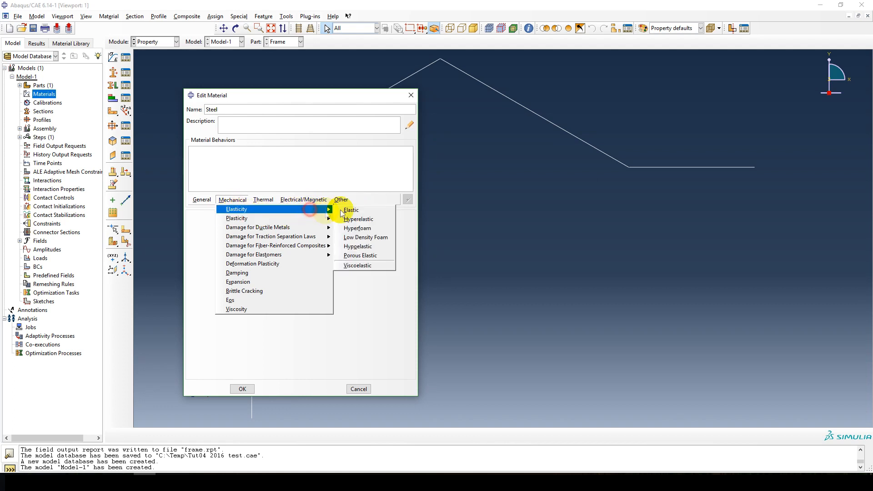
click(342, 211)
Step: Check the figure's steel properties, set Young's modulus to 200e9 and Poisson's ratio to 0.3, and save the material
click(223, 323)
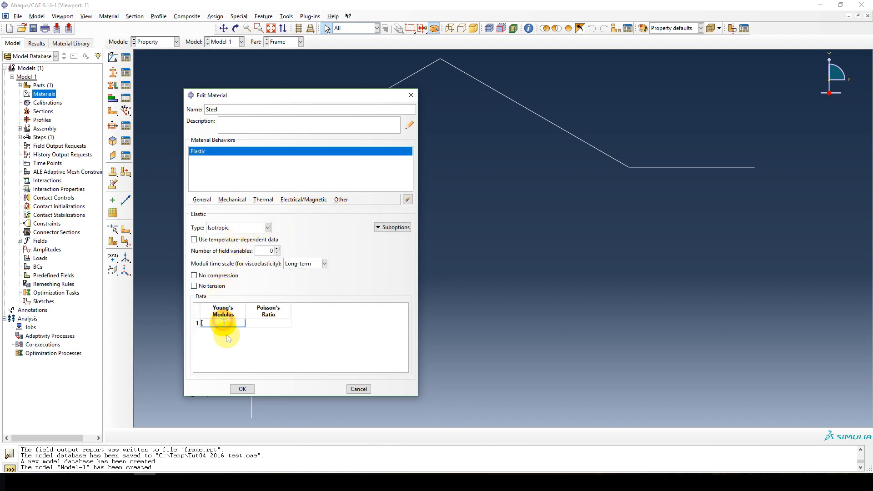
click(211, 475)
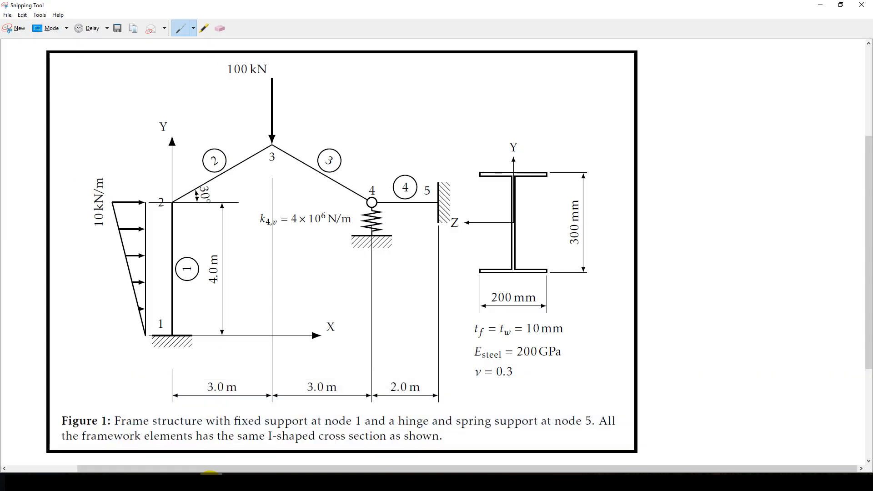
click(210, 476)
text(200e9)
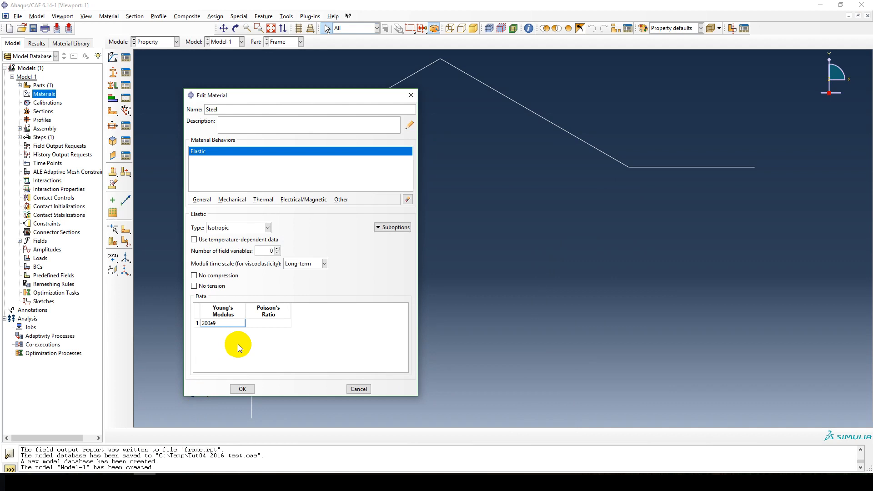
click(265, 323)
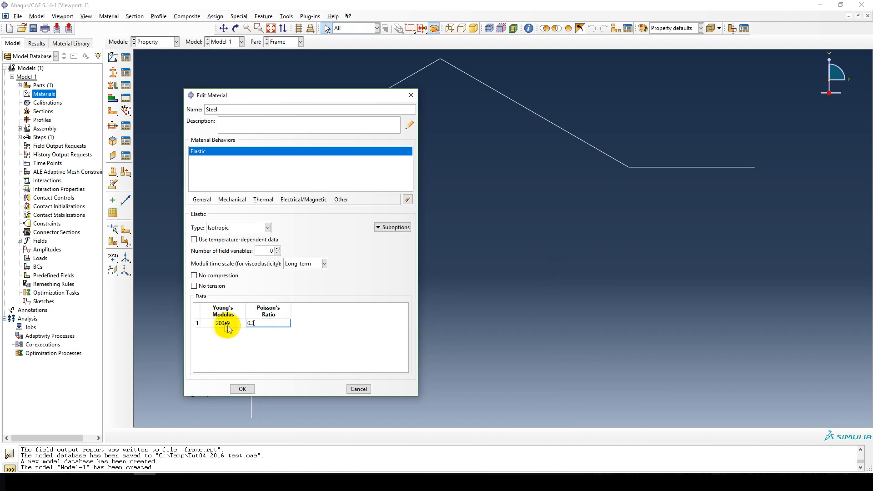
click(243, 389)
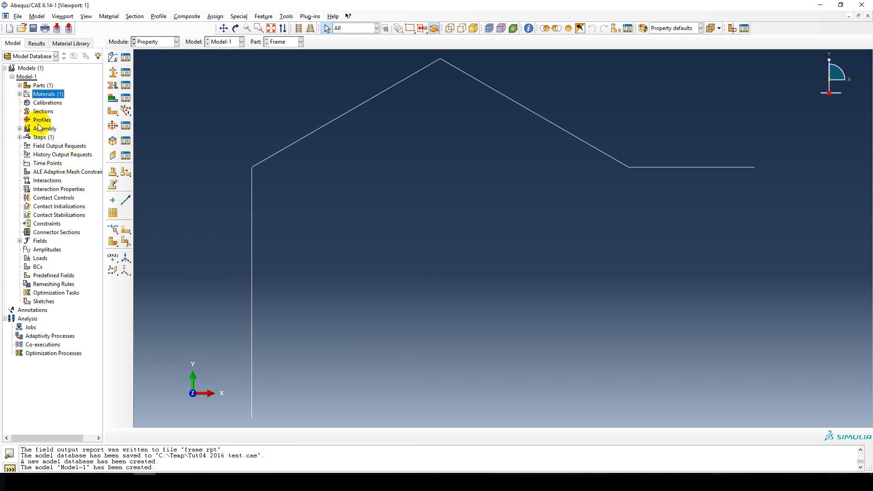
Step: Create a section of category and type Beam named I-section
double_click(43, 111)
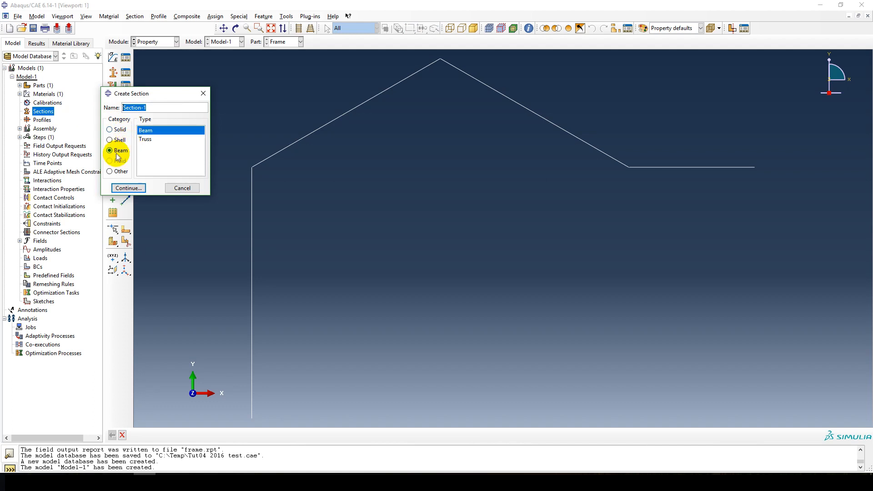
click(154, 132)
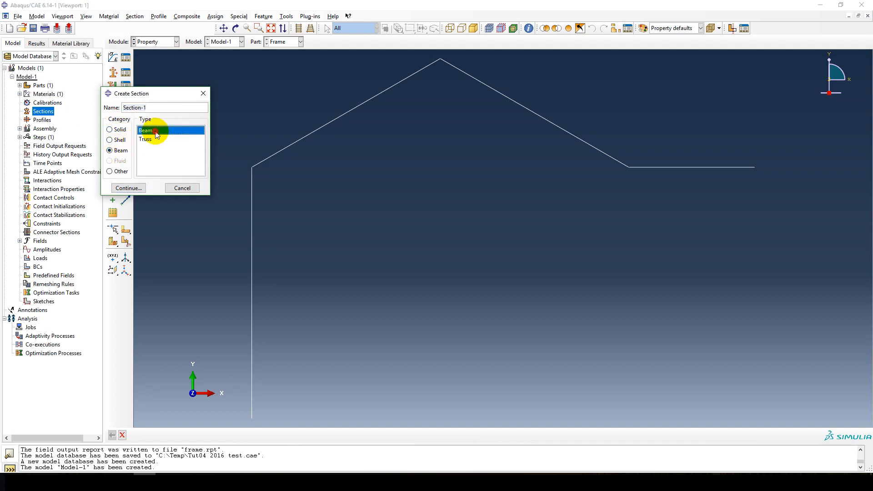
double_click(152, 109)
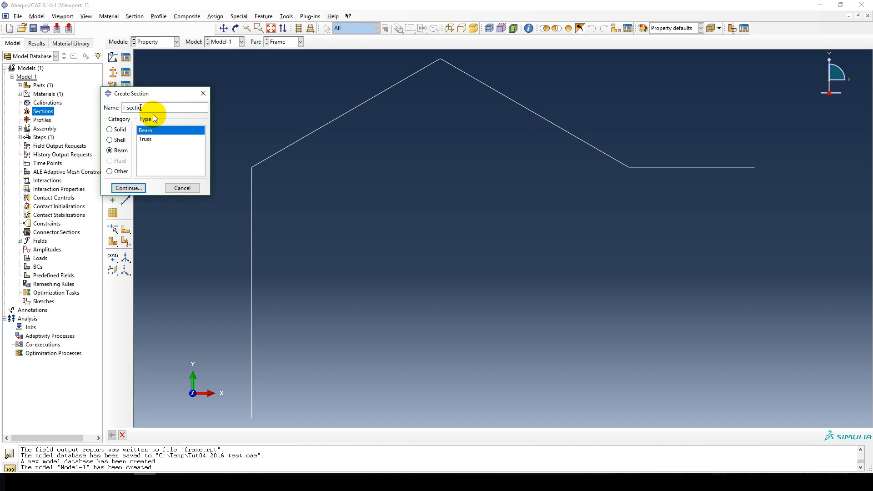
click(128, 188)
drag(99, 110, 199, 109)
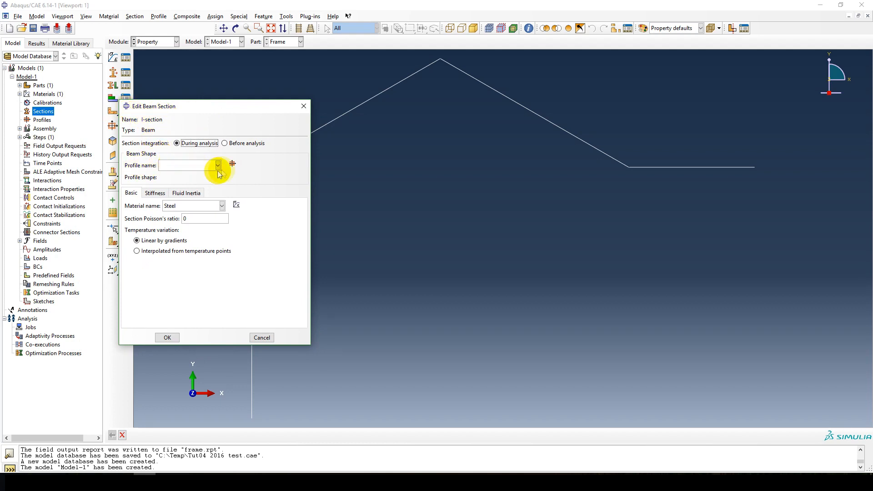
Step: Create an I-shaped profile named I-profile for the beam section
click(233, 164)
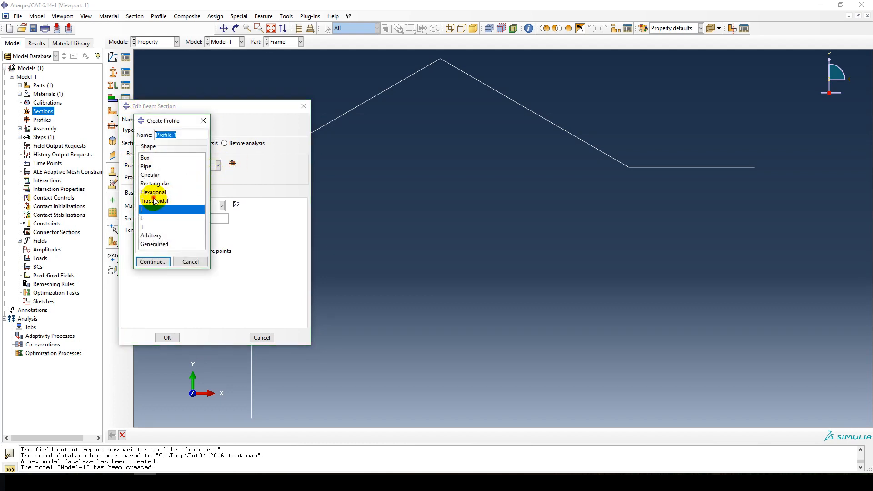
click(151, 175)
click(146, 210)
drag(156, 135, 183, 135)
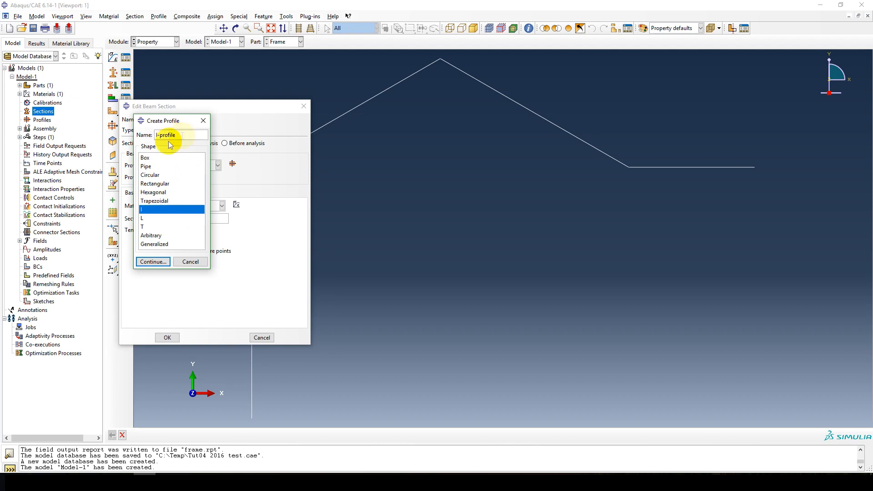
click(151, 261)
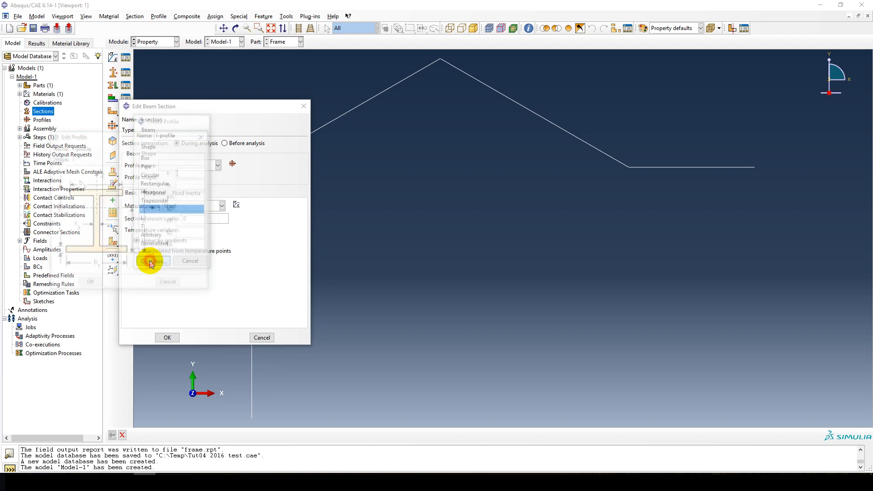
drag(113, 138, 219, 99)
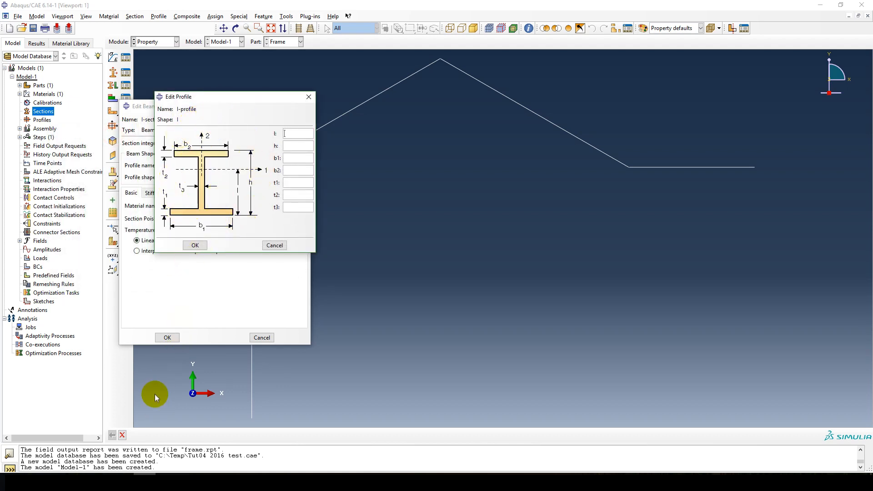
Step: Check the cross-section dimensions in the figure and set the profile's l to 0.15, h to .3 and b1 to 0.2
click(211, 481)
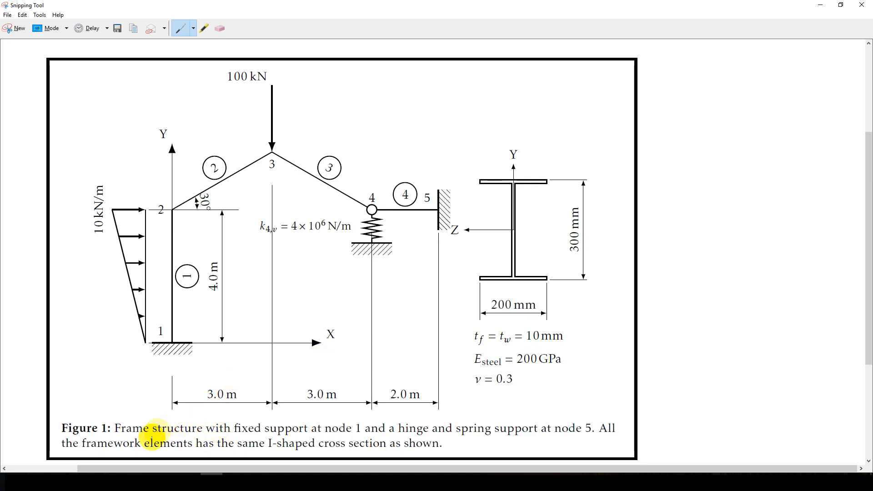
click(146, 479)
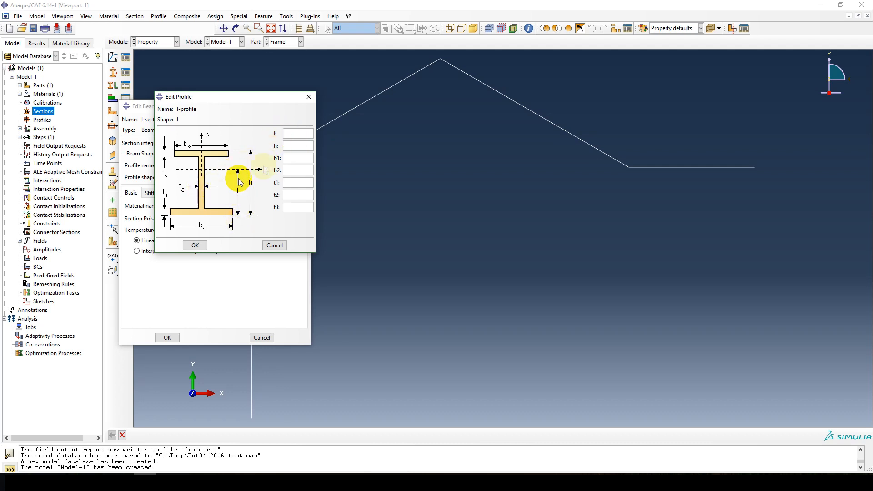
click(288, 133)
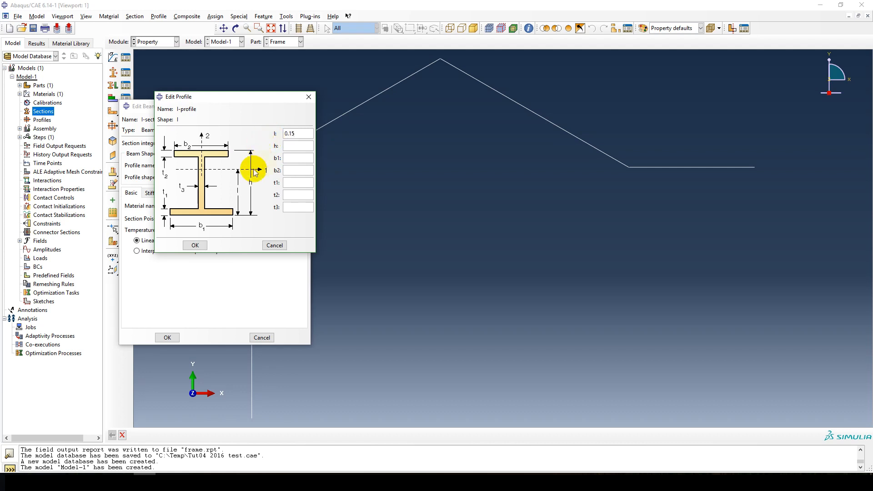
click(285, 146)
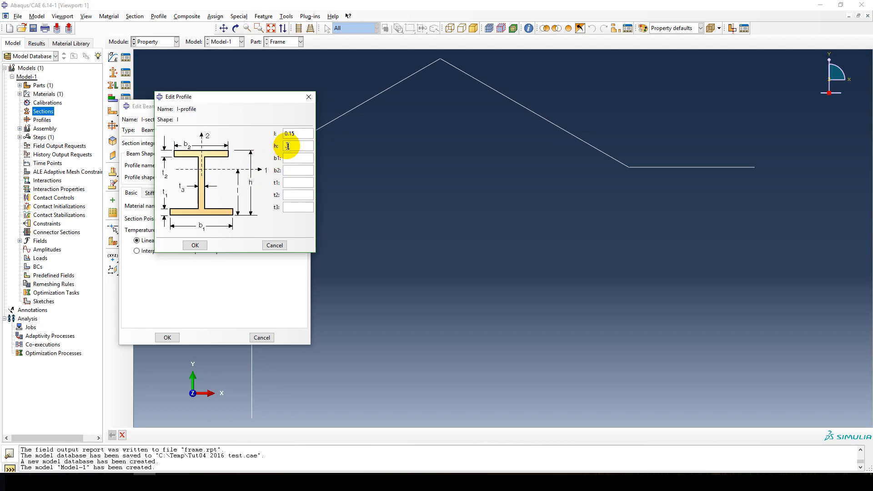
text(3)
click(287, 158)
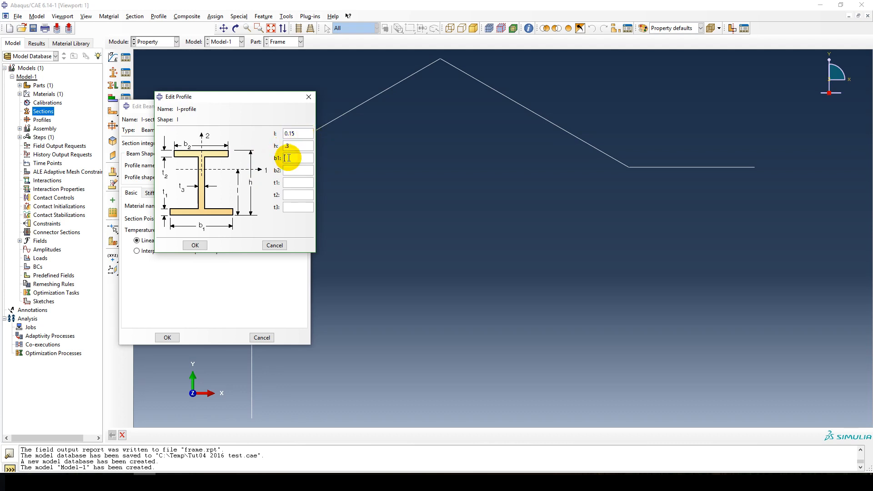
text(0.2)
Step: Set the profile's b2 to 0.2 and t1, t2 and t3 to 0.01, and save the profile and the beam section
click(295, 169)
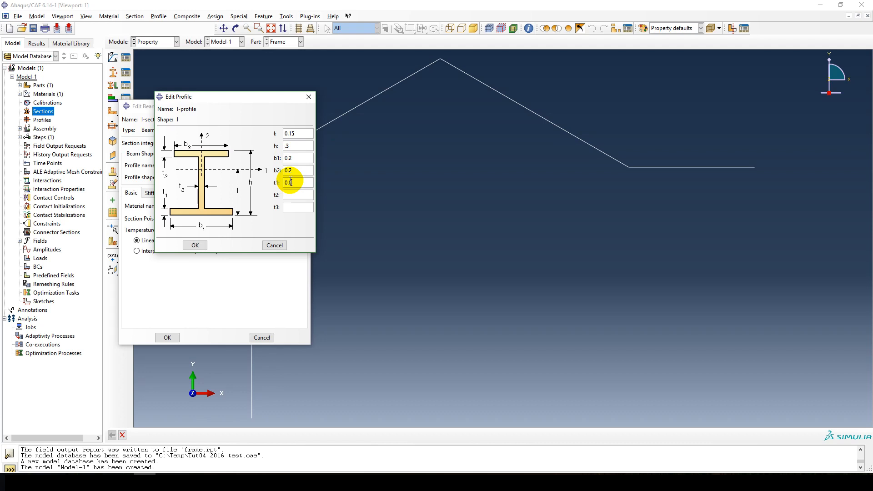
click(295, 193)
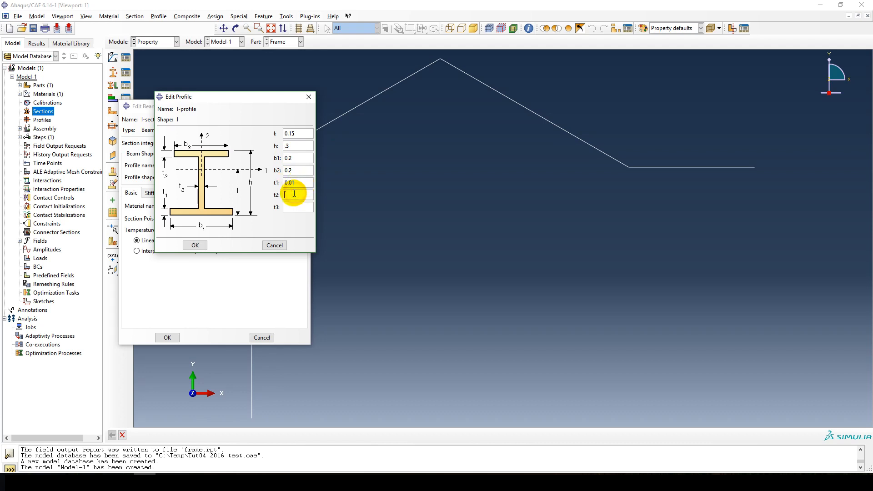
click(291, 208)
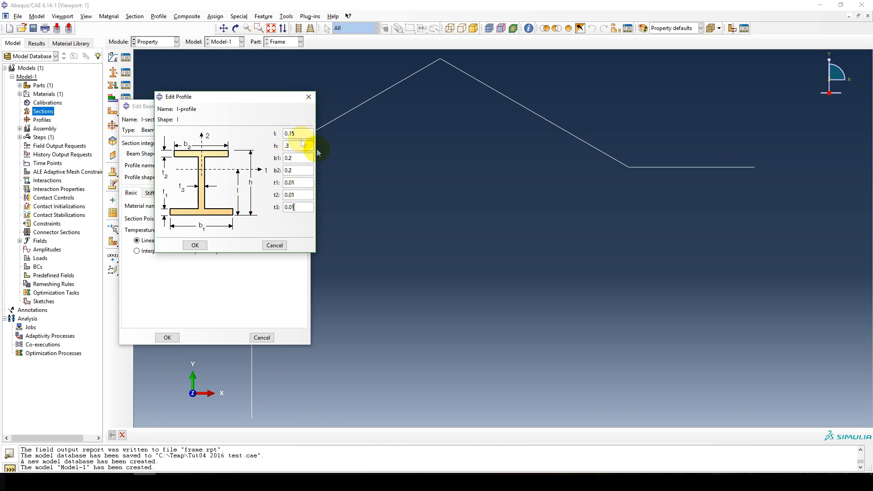
click(194, 245)
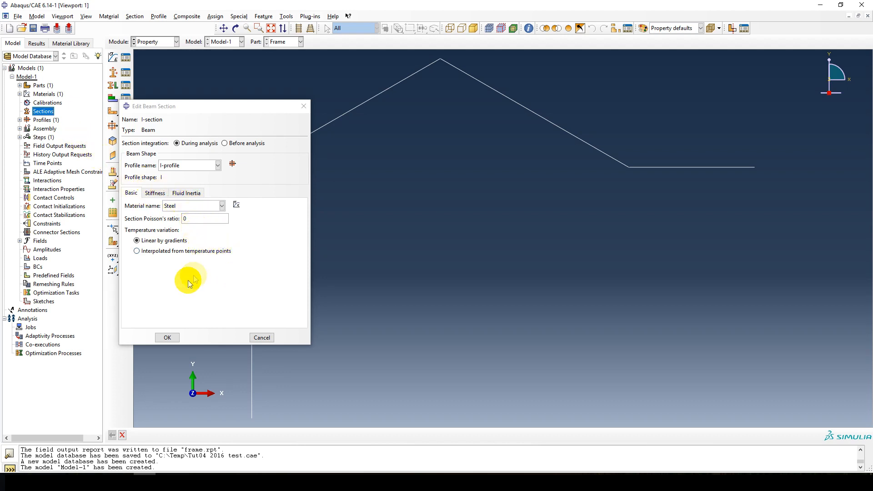
click(165, 337)
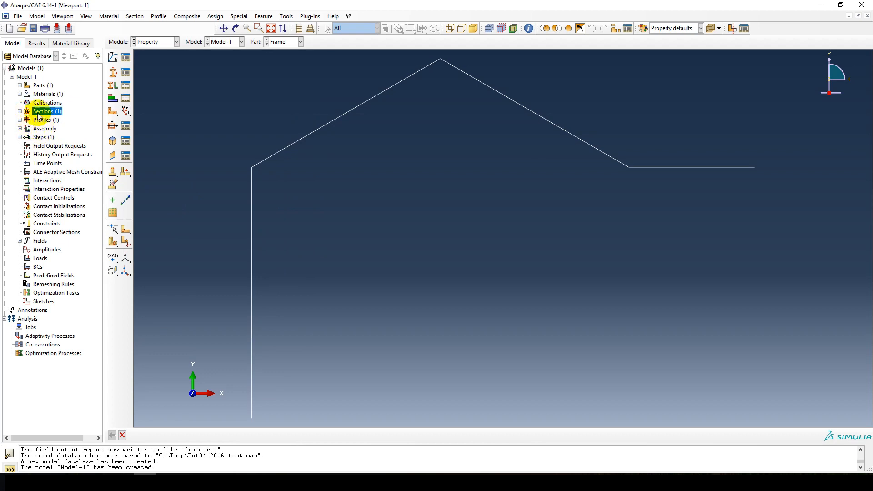
Step: Assign I-section to all wires of the Frame part, creating a set named Structure for the region
click(19, 85)
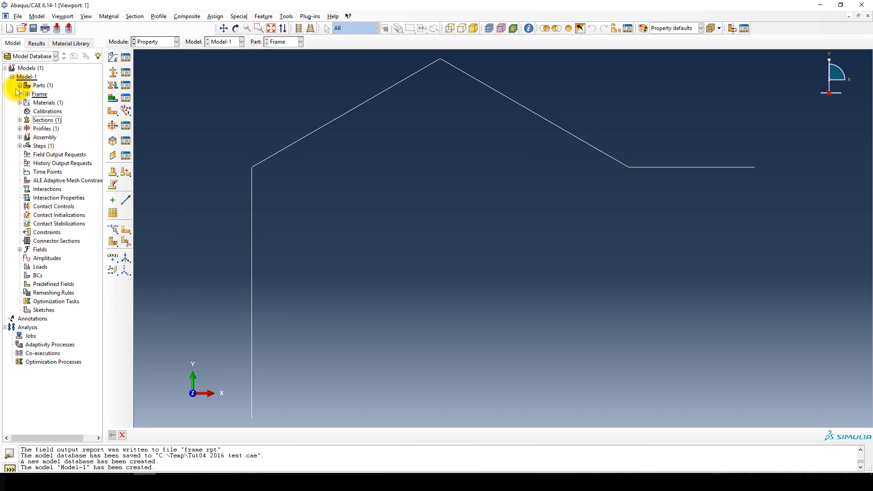
click(27, 94)
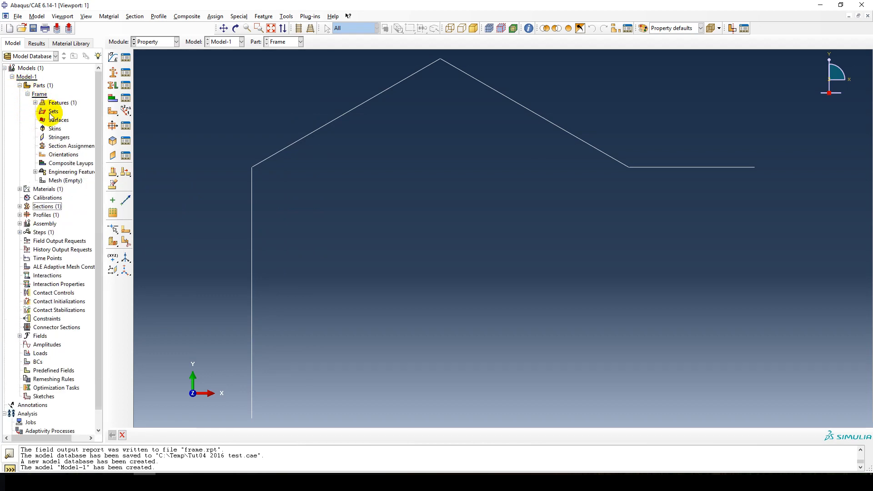
double_click(67, 149)
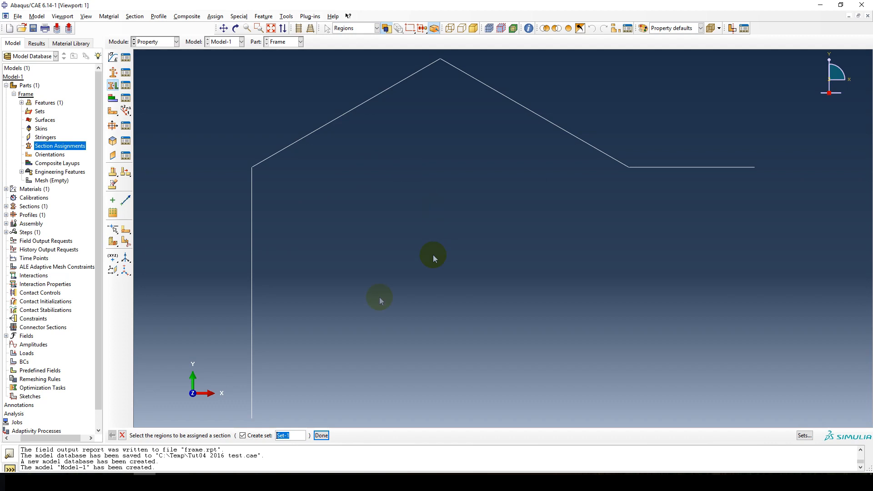
double_click(296, 435)
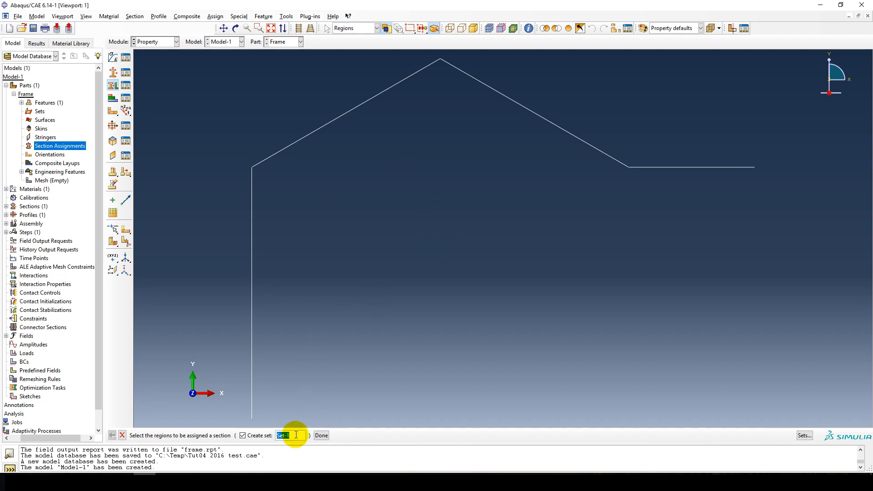
text(Structure)
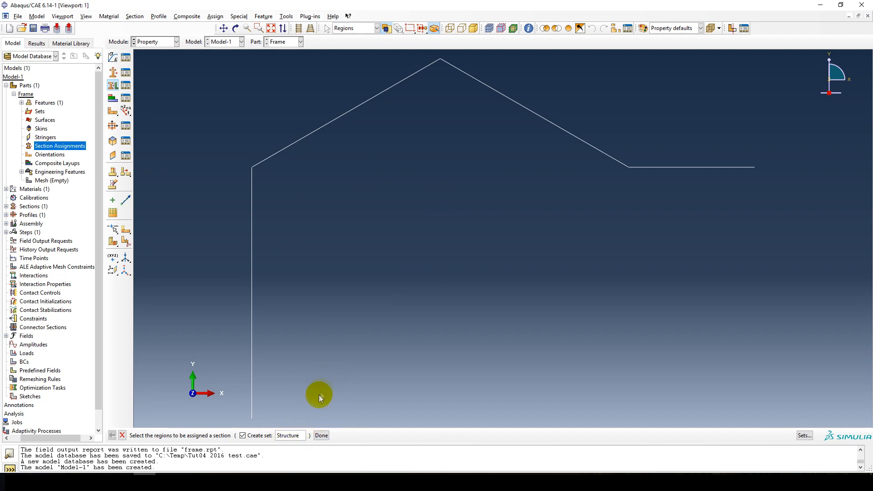
drag(747, 335, 228, 88)
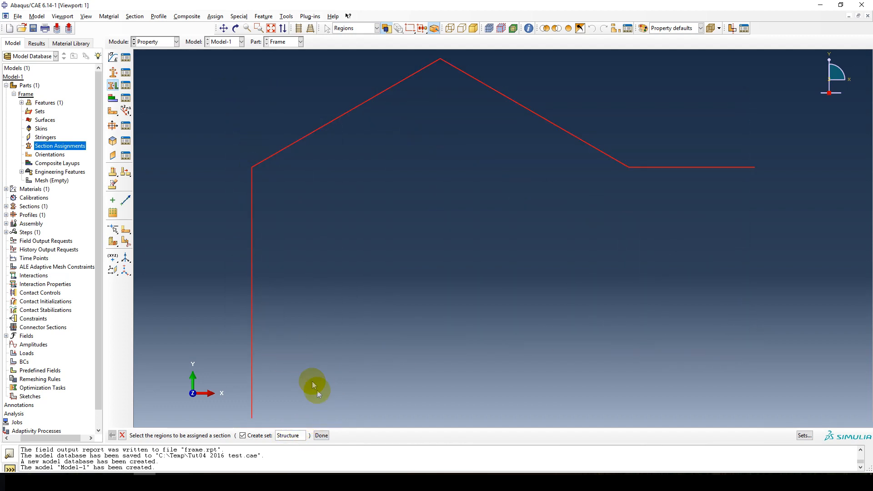
click(322, 436)
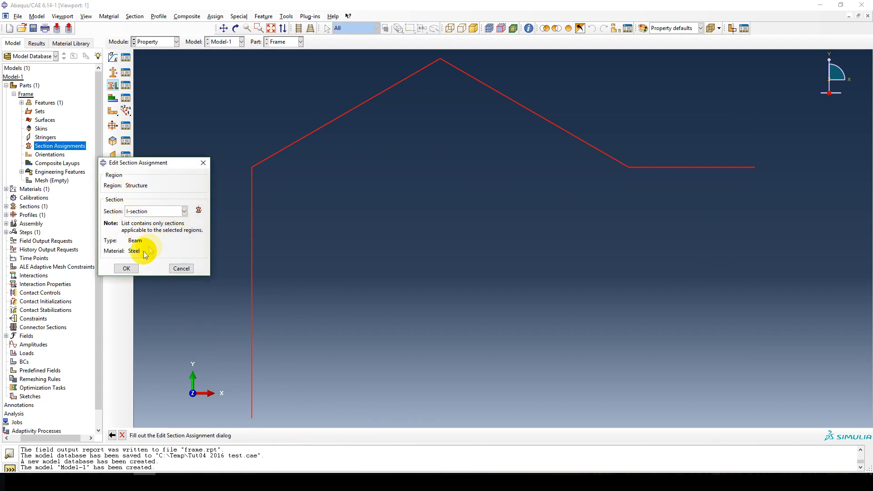
click(127, 268)
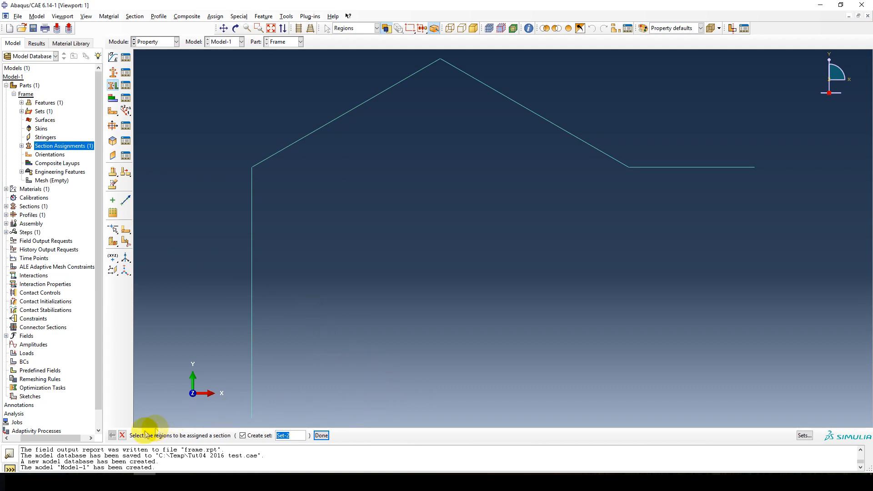
click(122, 436)
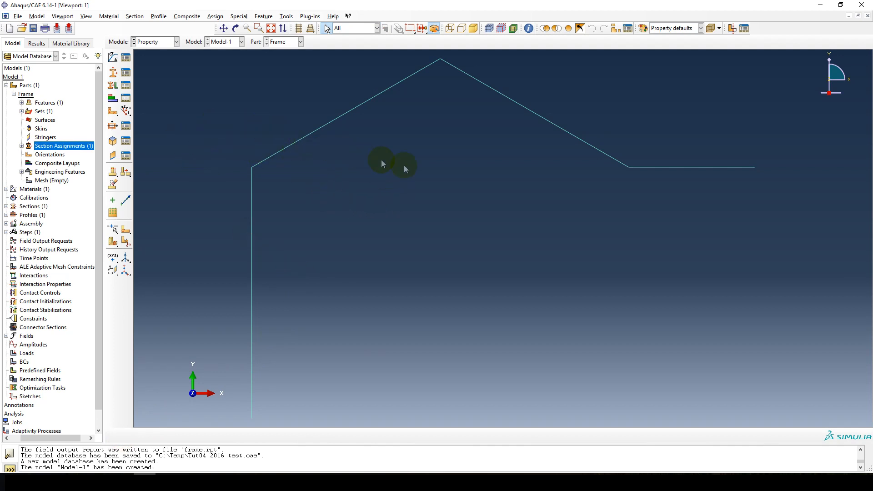
Step: Assign a beam section orientation to the Structure set with the n1 direction 0.0,0.0,-1.0
click(127, 112)
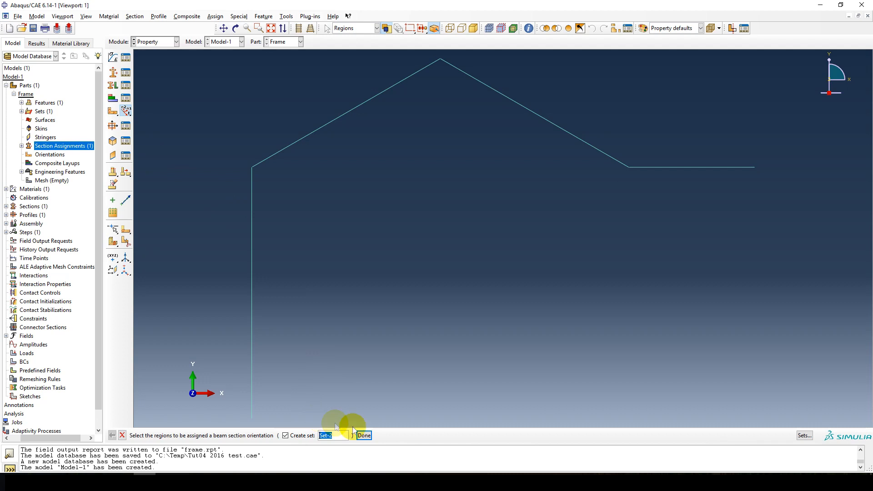
click(805, 435)
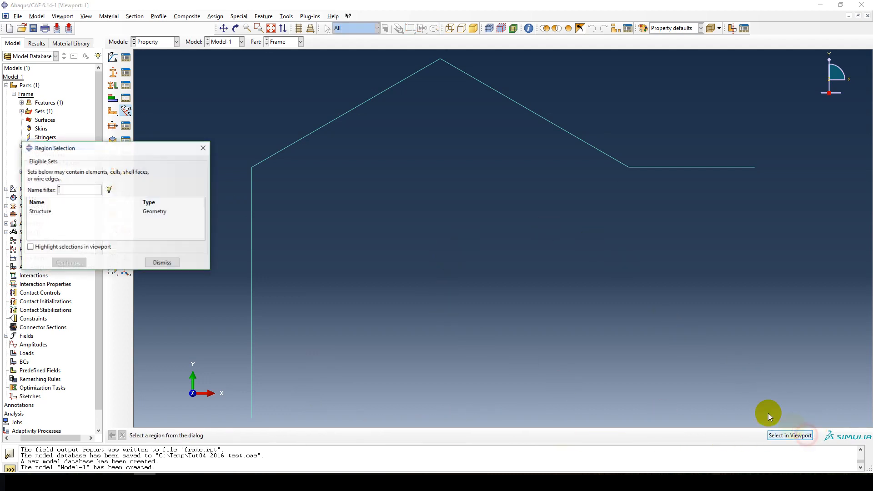
click(47, 213)
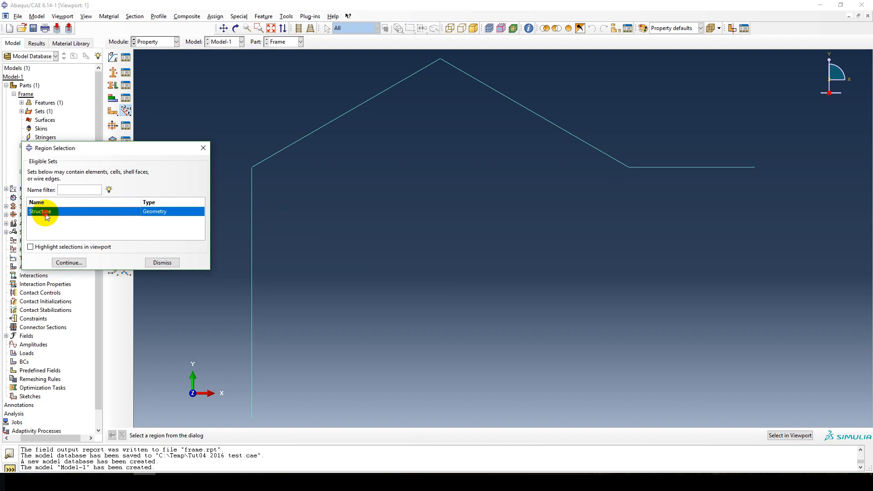
click(68, 263)
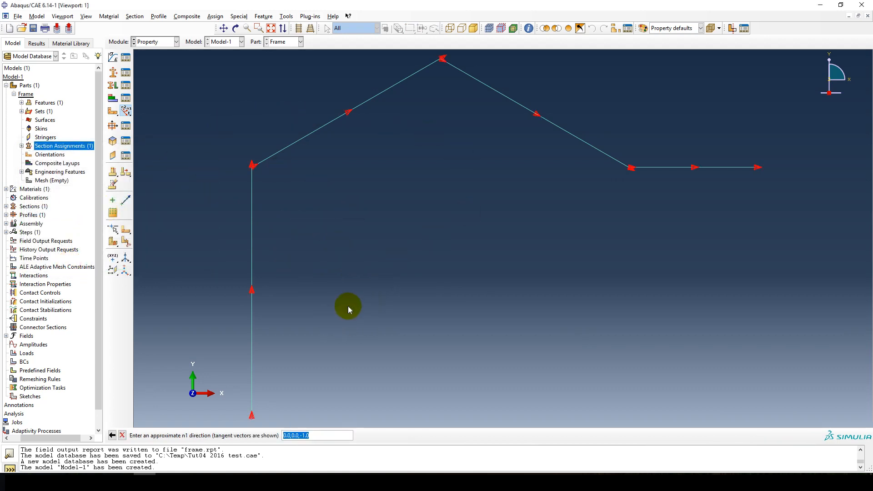
click(335, 432)
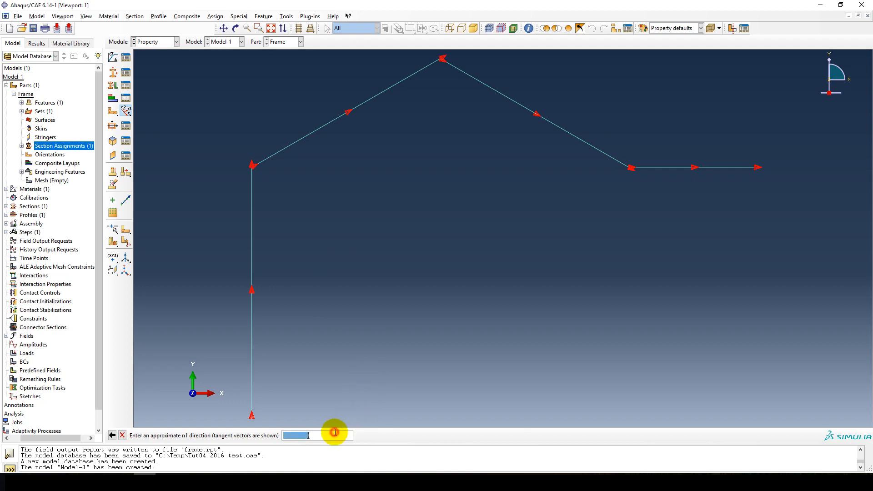
key(Return)
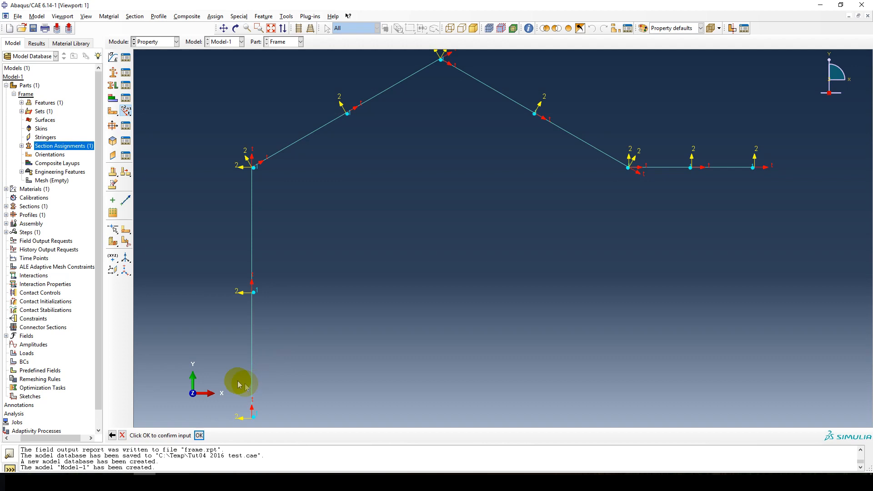
click(199, 437)
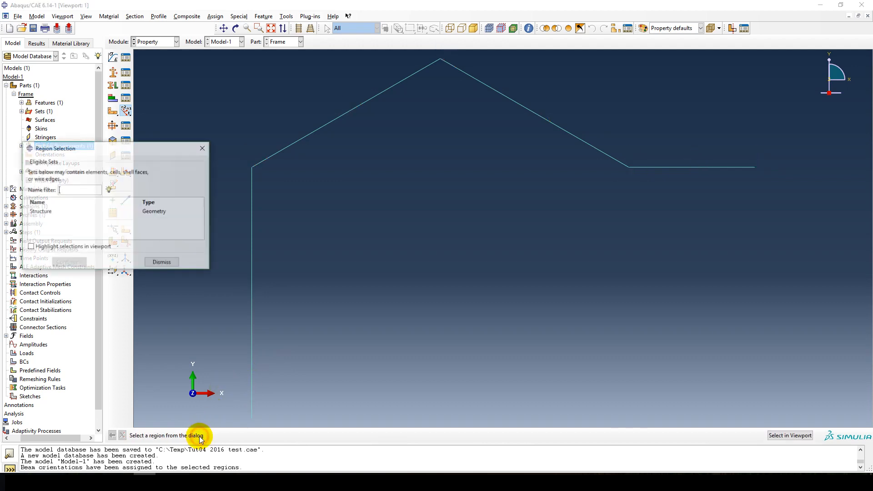
click(160, 264)
click(122, 435)
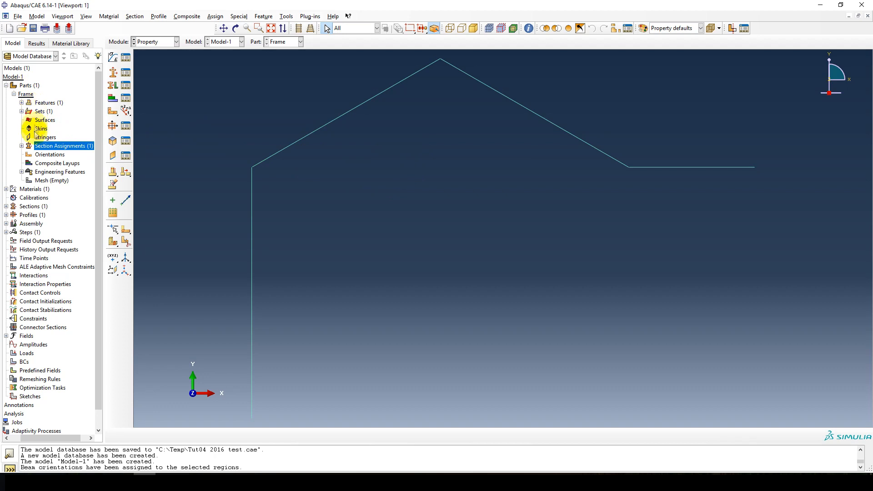
Step: Start a springs/dashpots feature named Spring on the Frame part, using the Connect points to ground (Standard) connectivity type
click(22, 173)
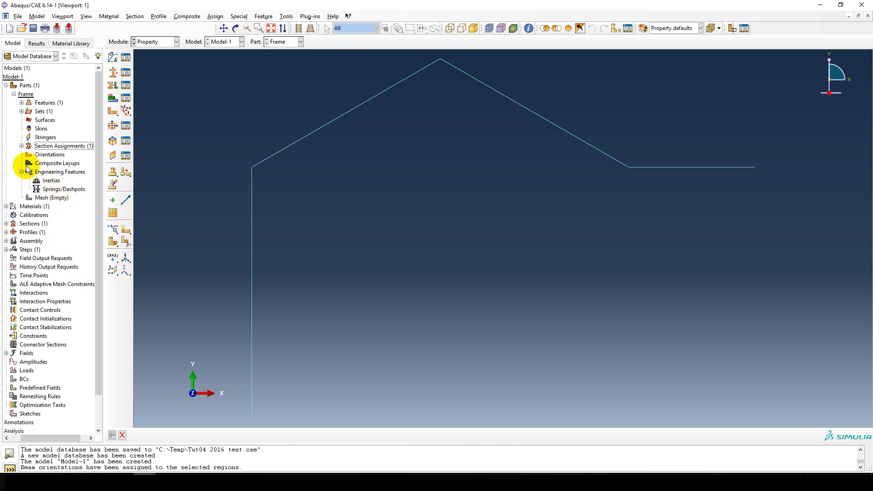
double_click(60, 190)
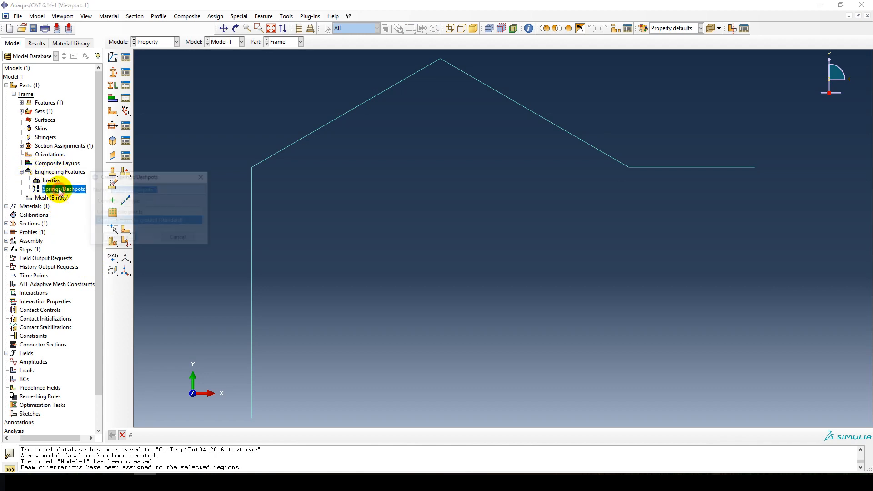
click(178, 238)
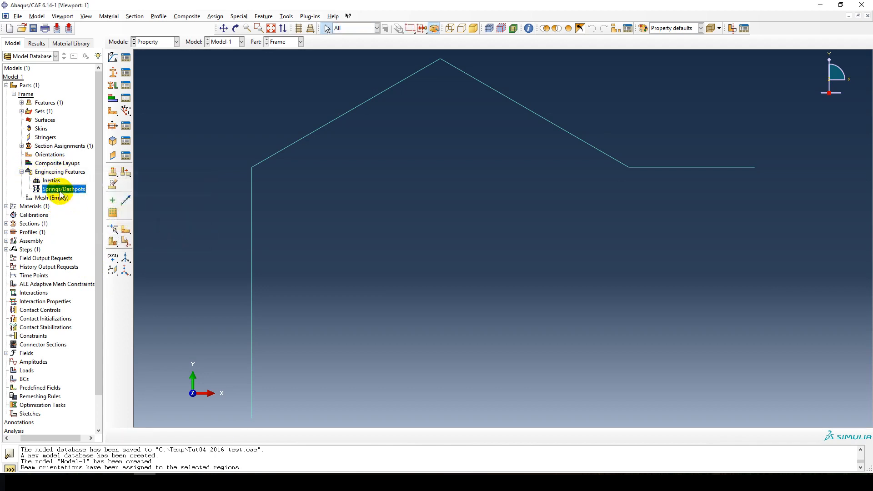
right_click(65, 189)
click(86, 193)
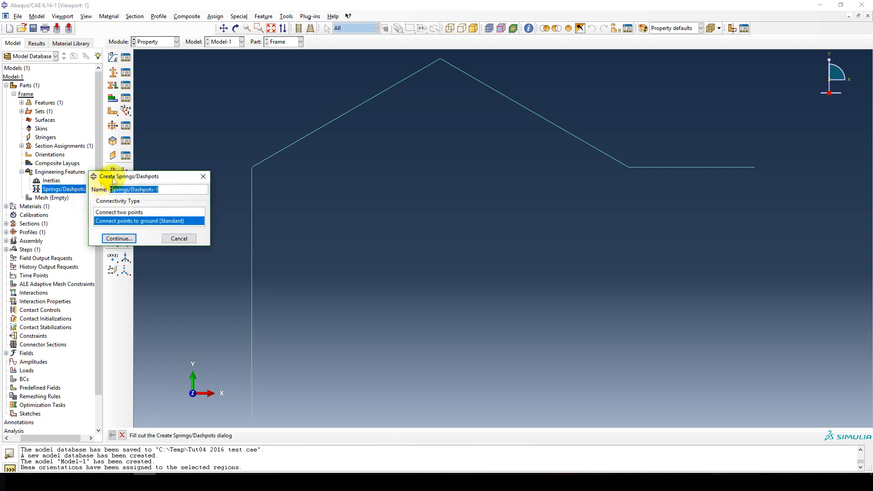
drag(138, 179, 205, 167)
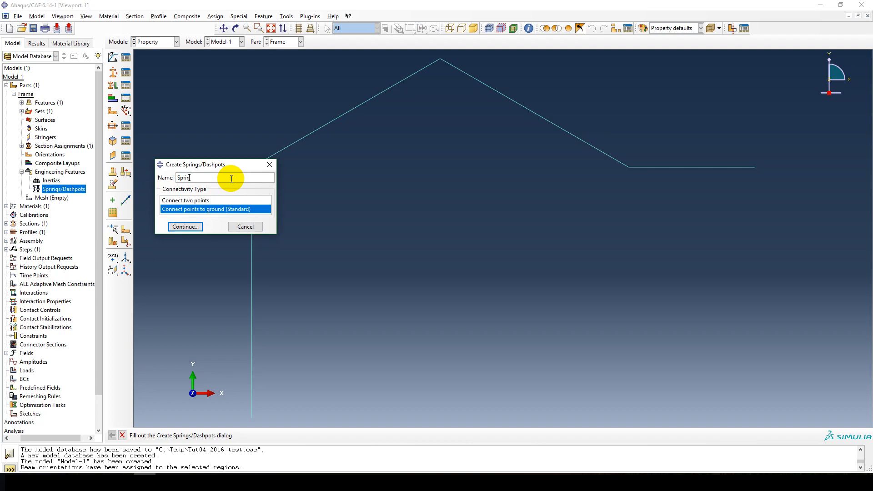
click(183, 200)
click(185, 208)
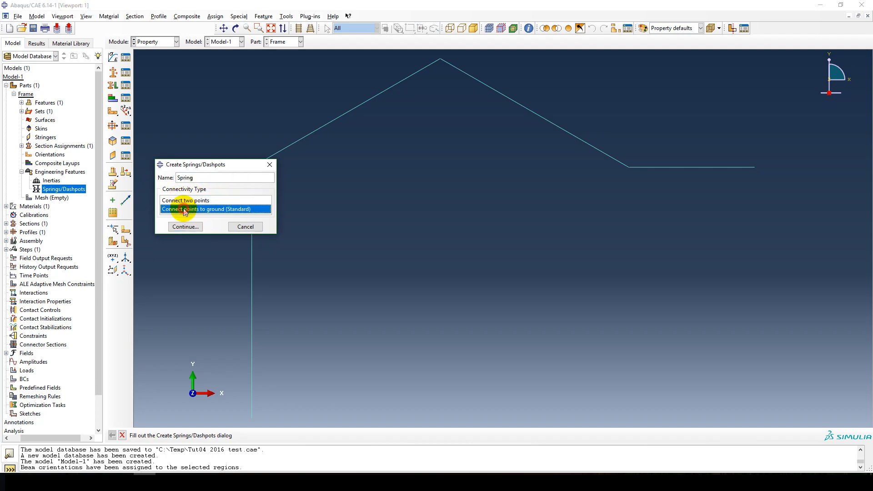
Step: Check the spring support in the figure and connect the spring to the vertex joining the descending inclined member and the horizontal member
click(211, 477)
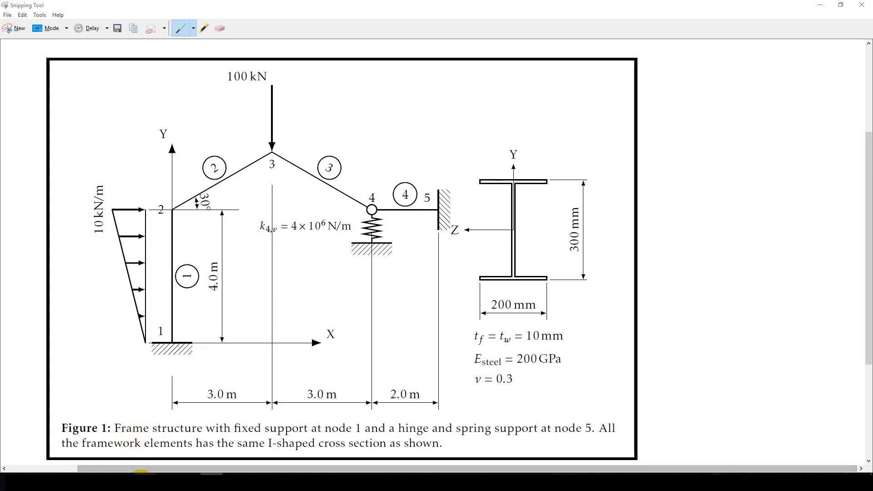
click(141, 472)
click(182, 201)
click(184, 209)
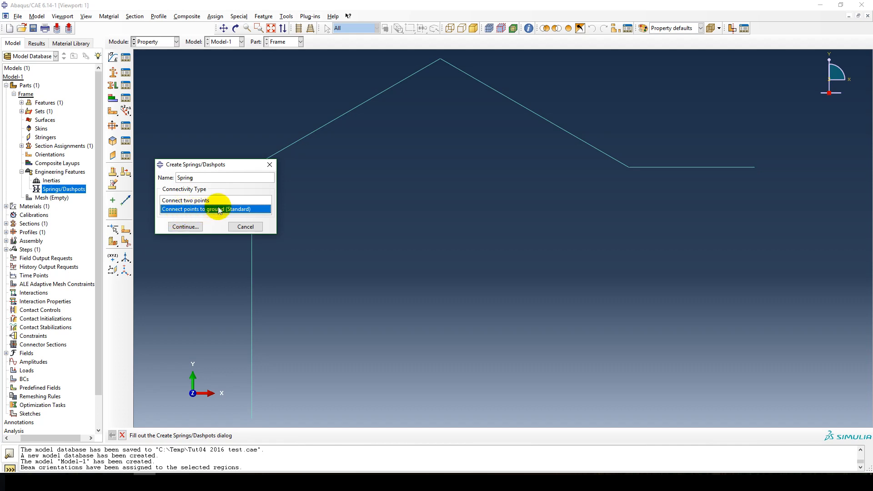
click(186, 227)
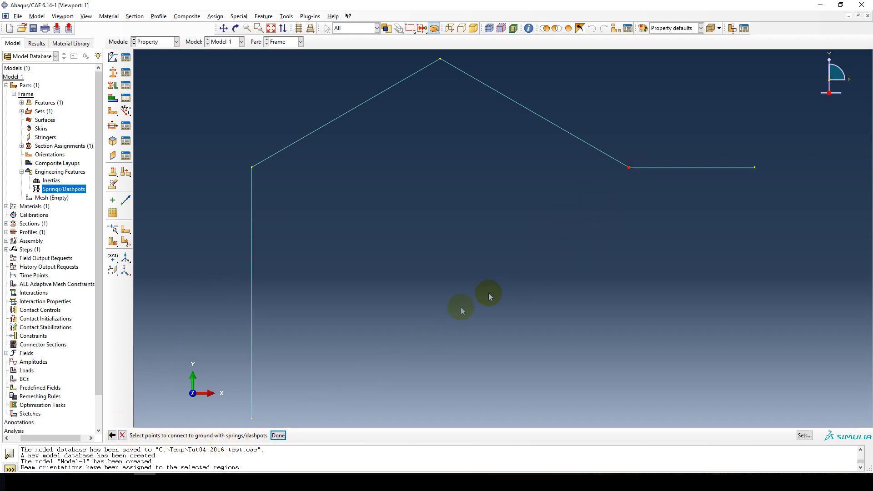
click(279, 436)
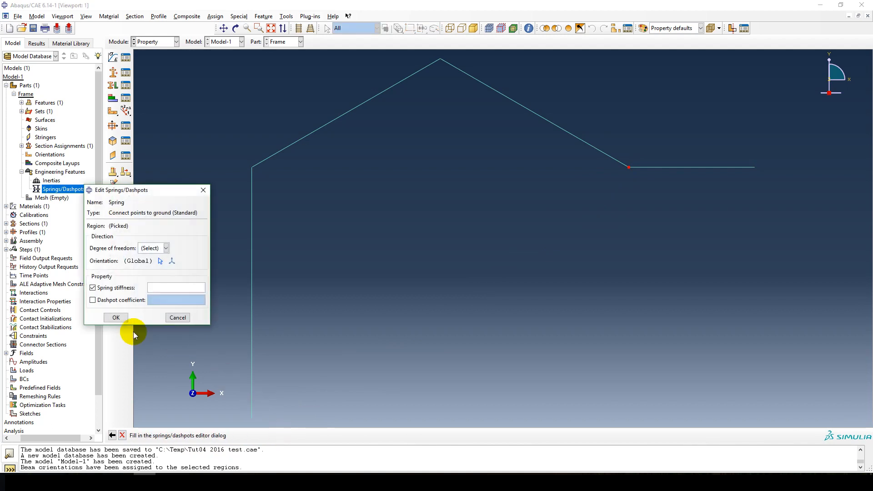
Step: Set the spring's degree of freedom to 2 and its stiffness to 4e6 according to the figure, and save the spring
click(166, 248)
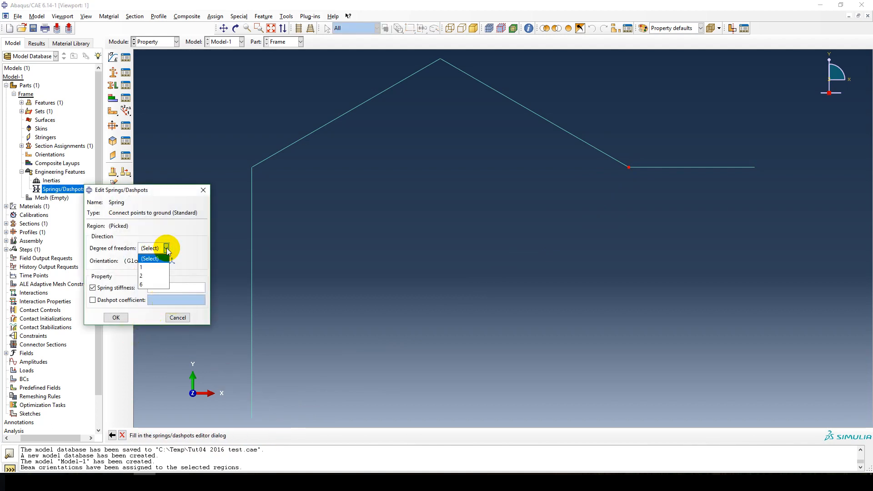
click(146, 275)
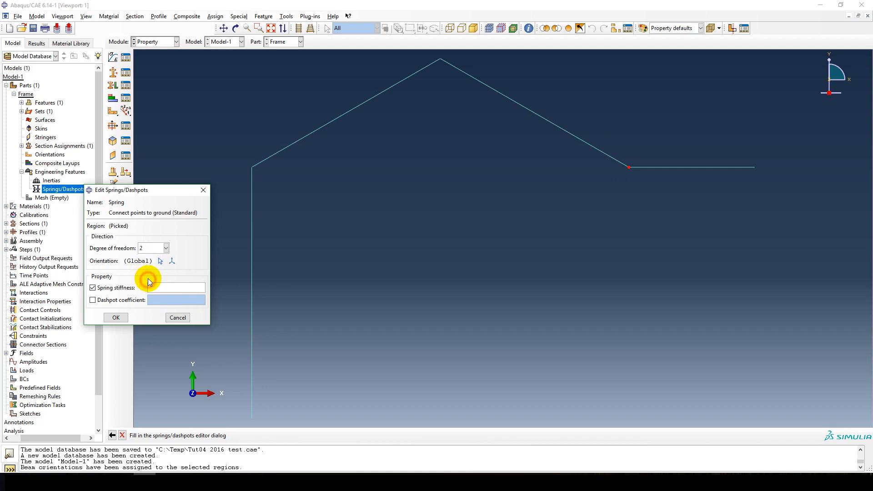
click(167, 249)
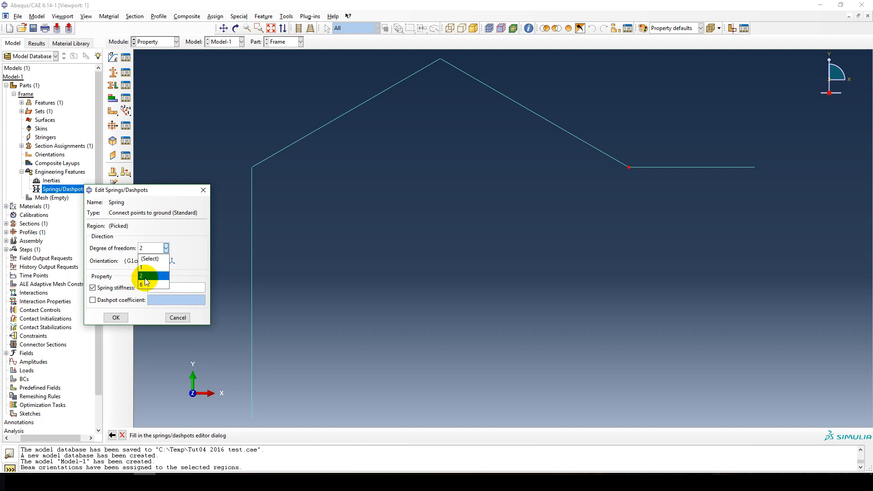
click(146, 276)
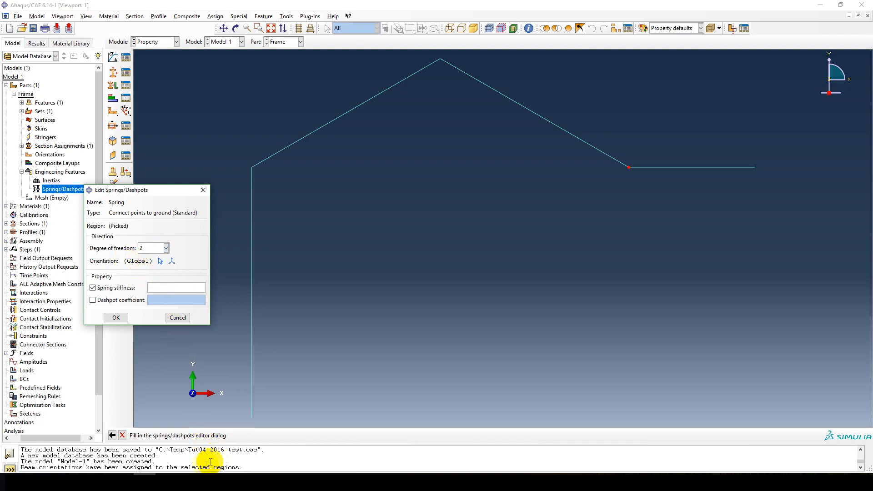
mouse_move(209, 473)
click(221, 419)
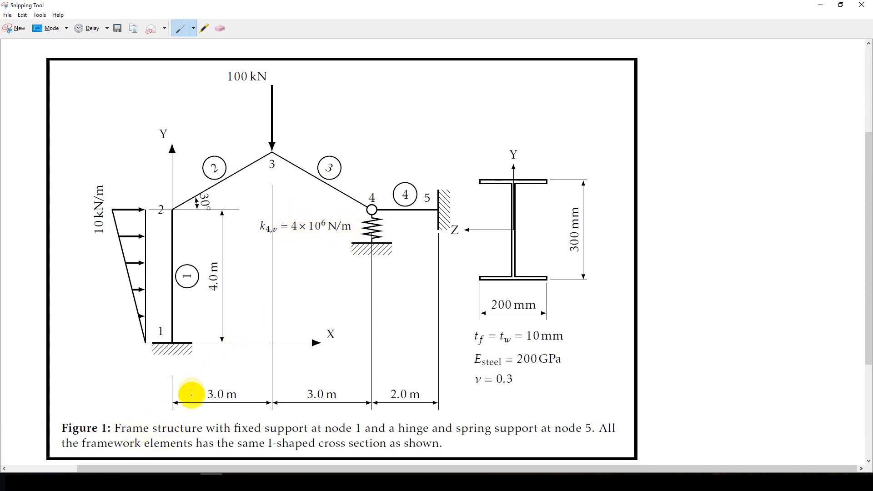
click(146, 477)
click(166, 286)
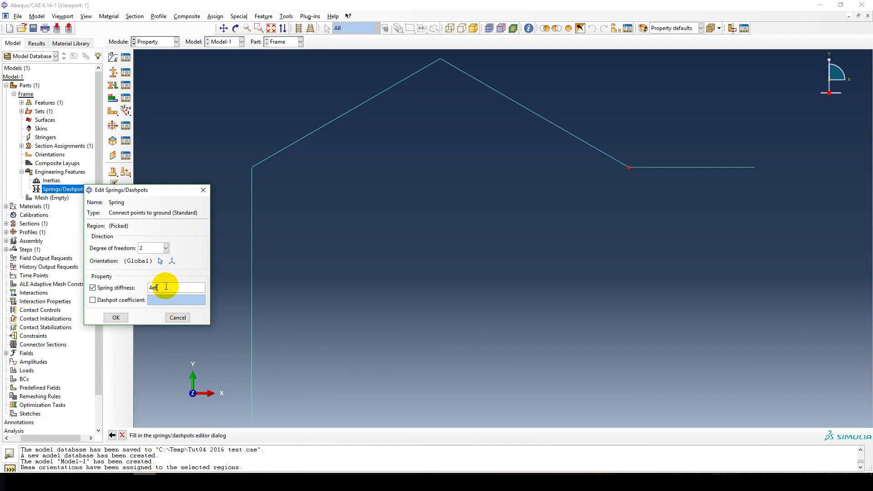
click(114, 317)
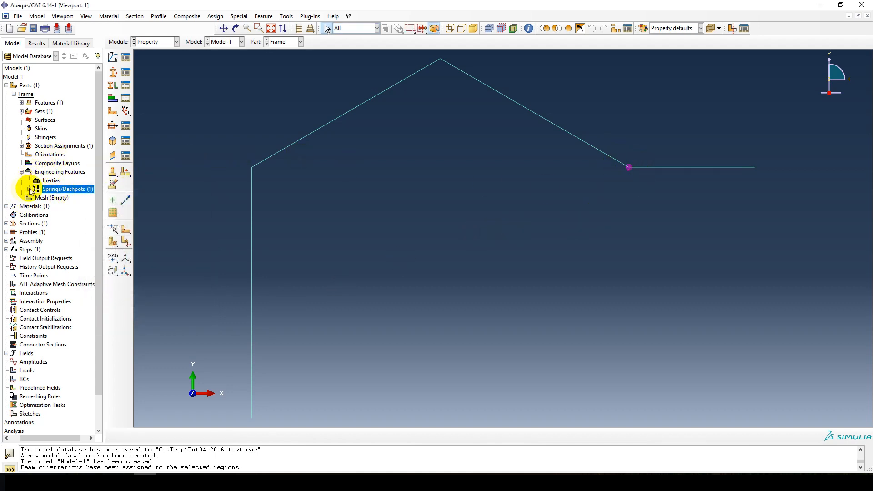
Step: Check the members in the figure and seed the Frame part for meshing with an approximate global size of 5
double_click(49, 198)
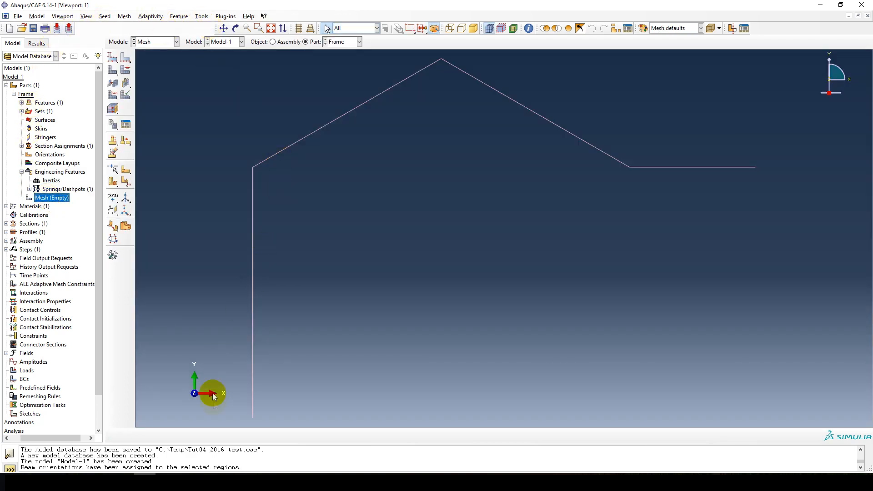
click(211, 481)
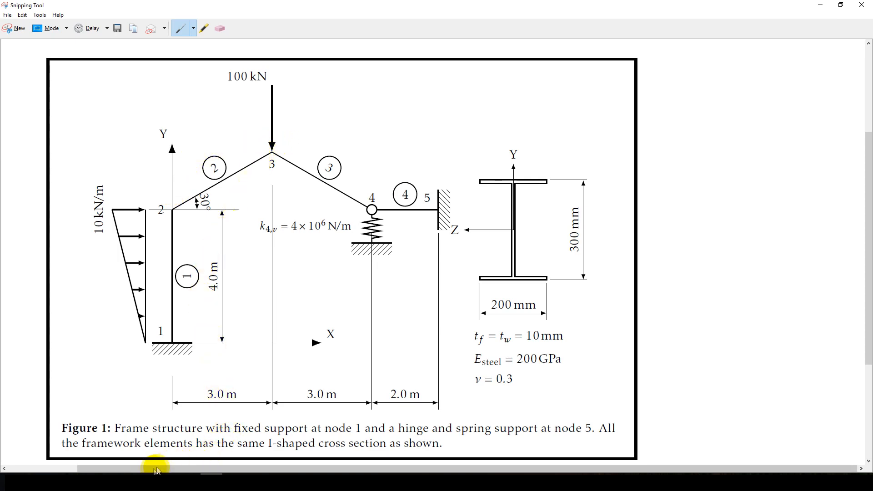
click(144, 482)
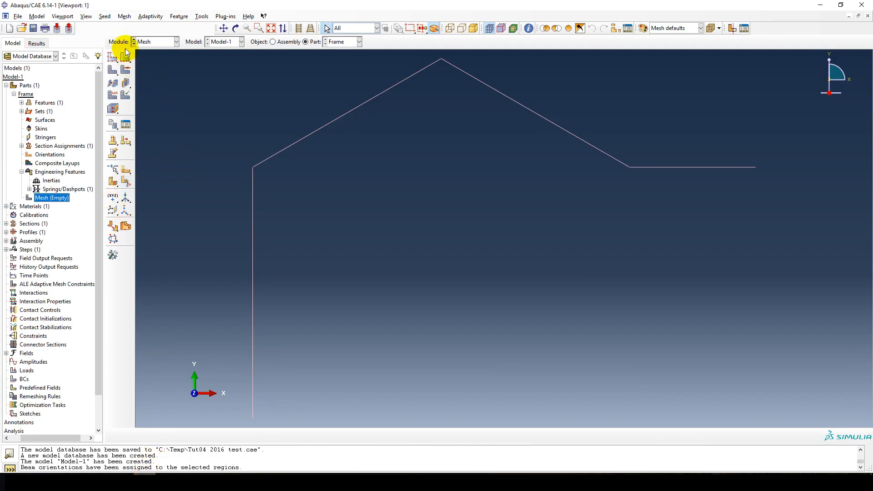
click(105, 17)
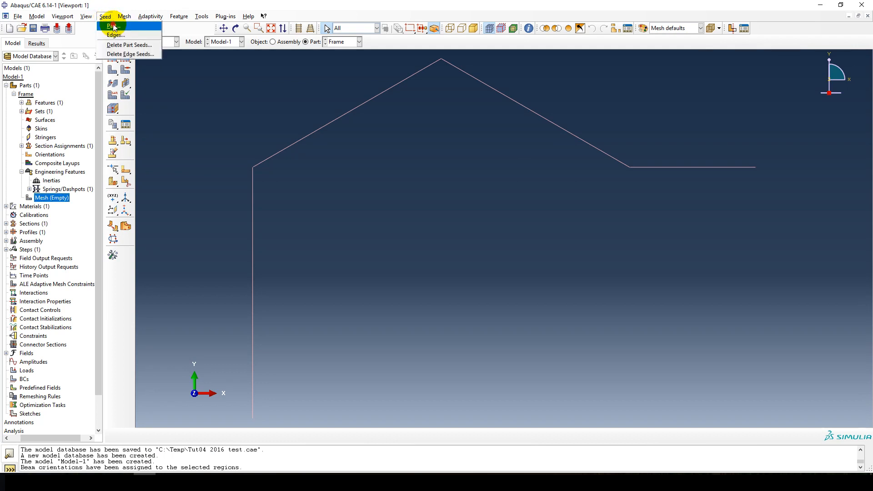
click(114, 26)
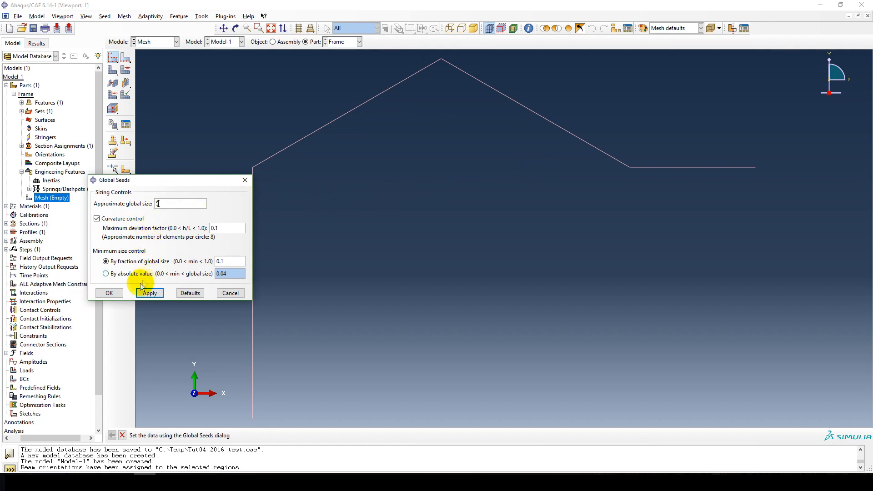
click(149, 293)
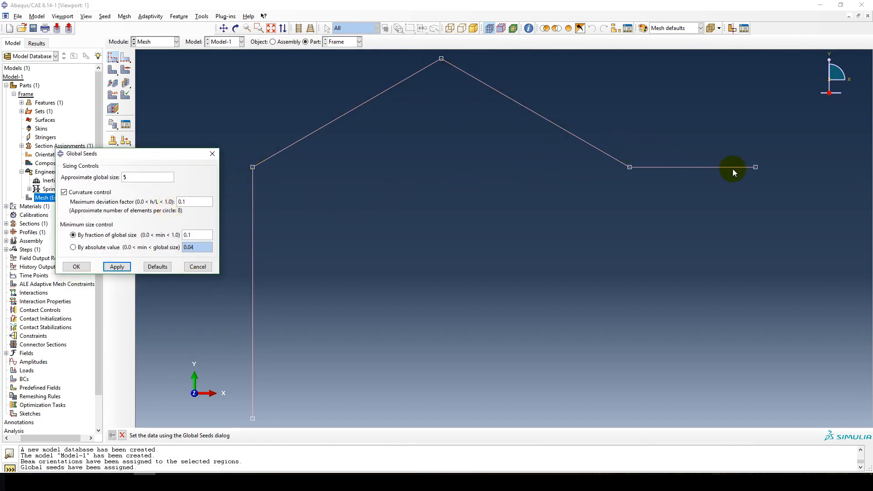
click(76, 268)
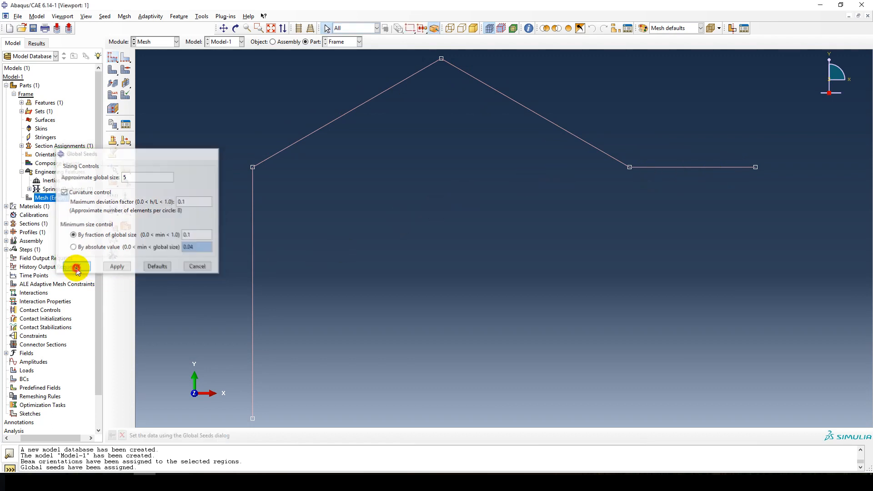
Step: Select all wires of the frame for element type assignment and bring up their element type settings
click(124, 17)
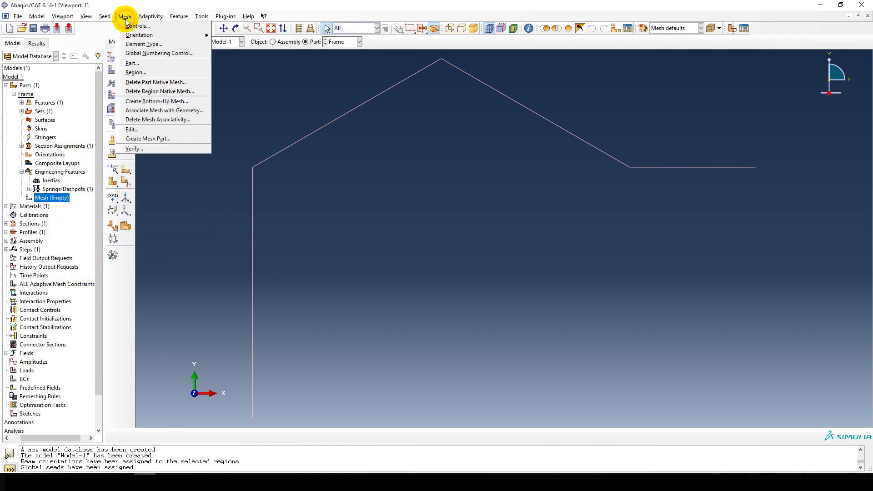
click(149, 45)
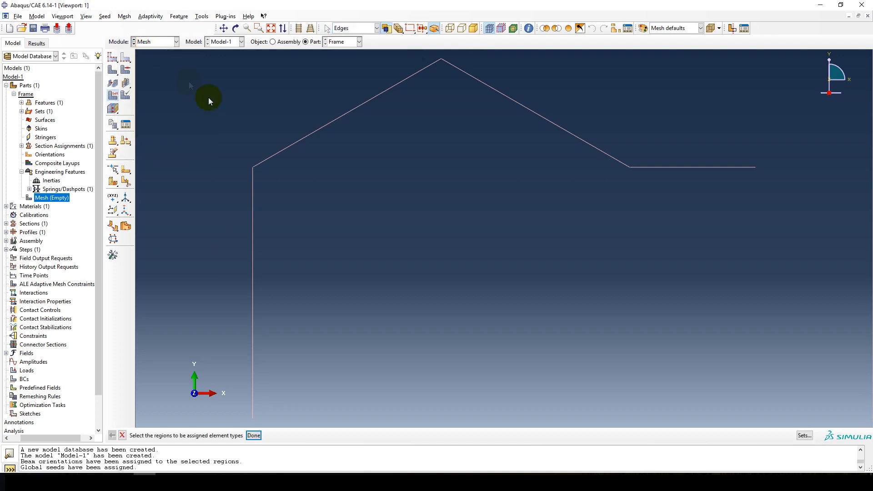
drag(724, 266, 188, 75)
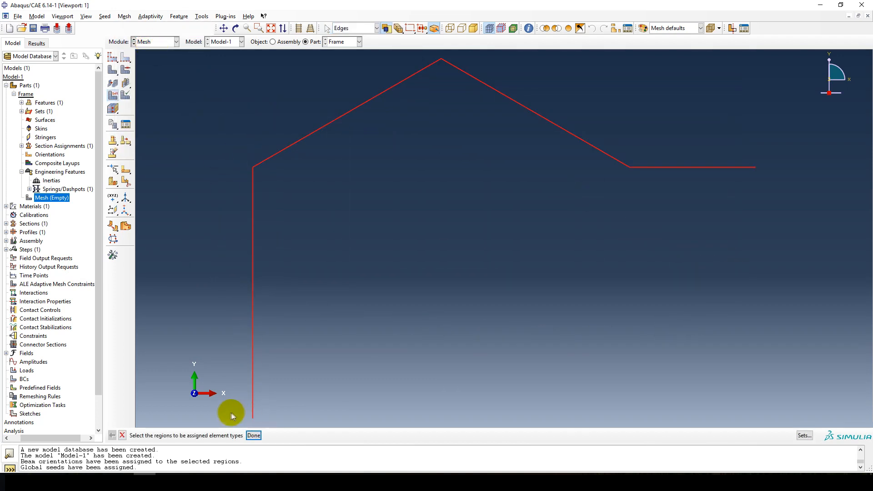
click(254, 435)
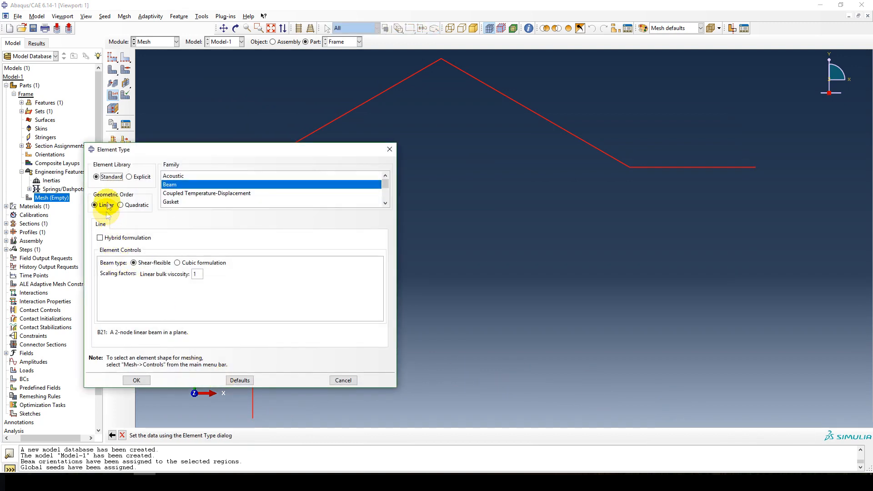
drag(153, 150, 160, 139)
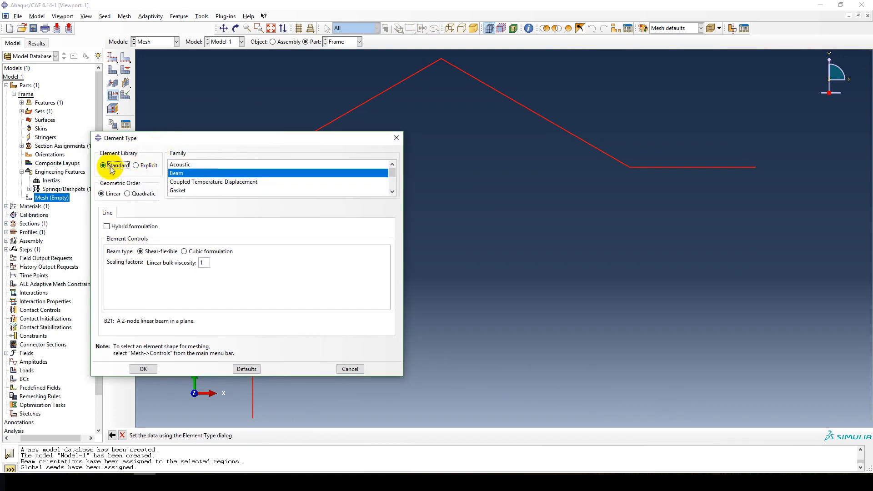
Step: Compare the beam element descriptions for the linear and quadratic geometric orders
click(129, 194)
click(104, 196)
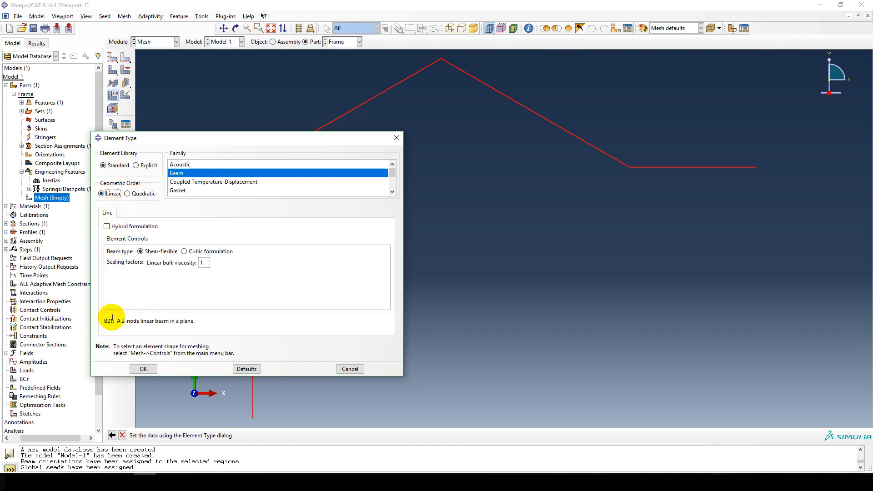
drag(122, 322, 207, 328)
click(209, 324)
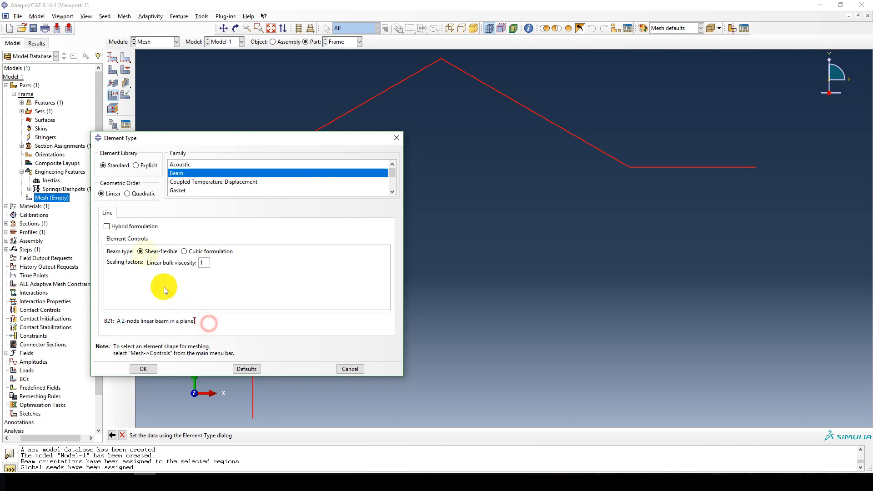
click(133, 195)
drag(117, 323, 228, 324)
click(228, 323)
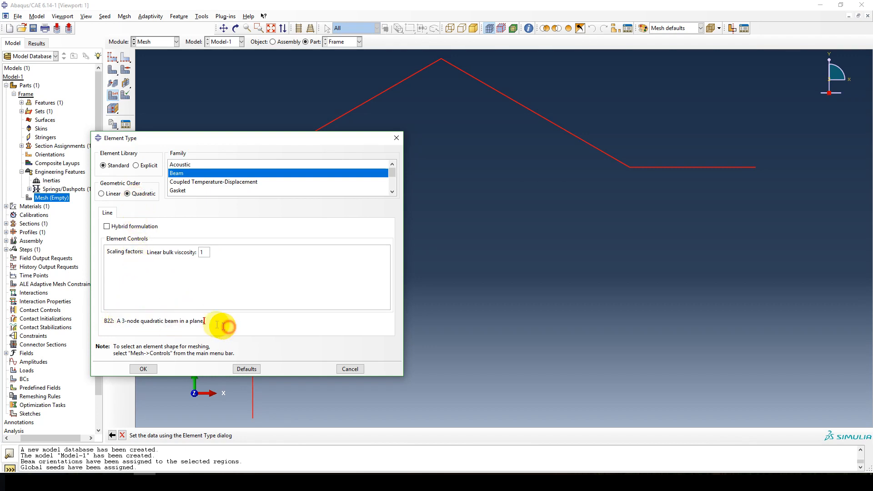
Step: Assign the linear B21 beam element type to the selected wires and finish the element type assignment
click(112, 194)
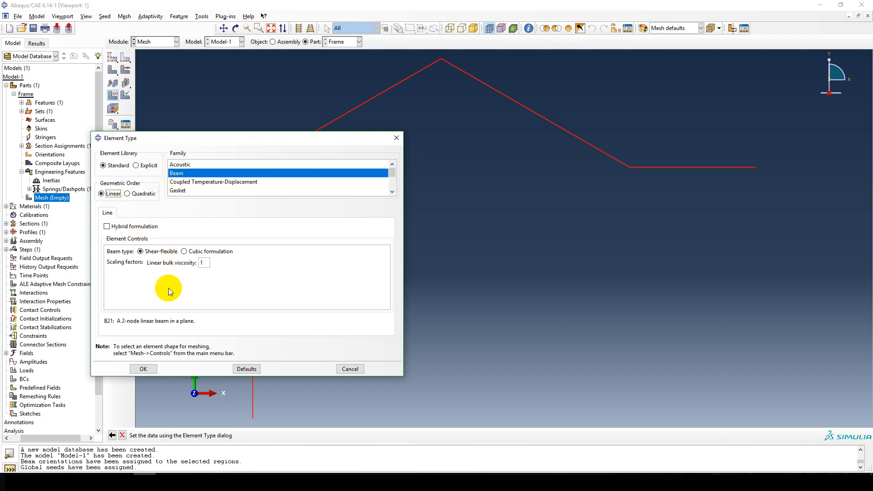
click(138, 368)
middle_click(189, 272)
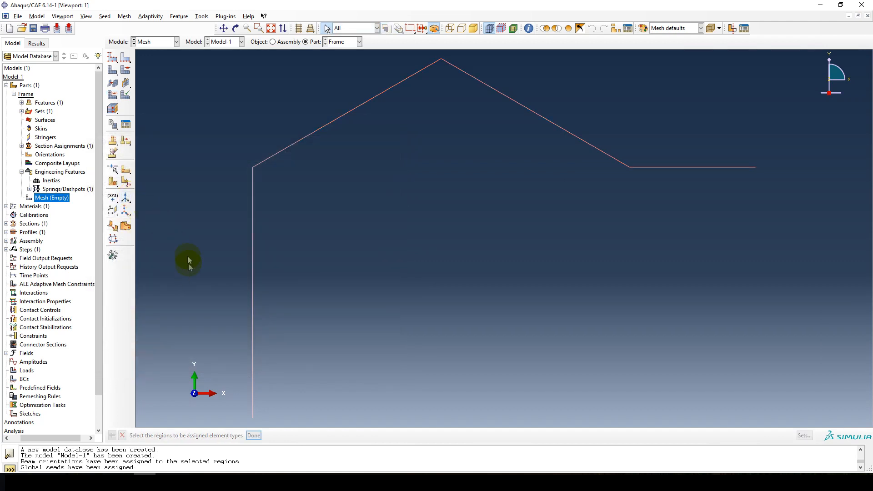
Step: Generate the mesh on the Frame part
click(124, 17)
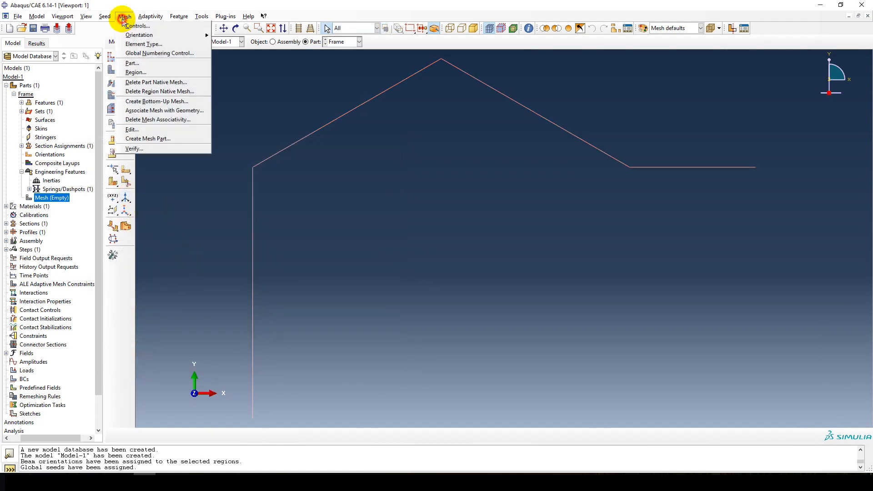
click(130, 63)
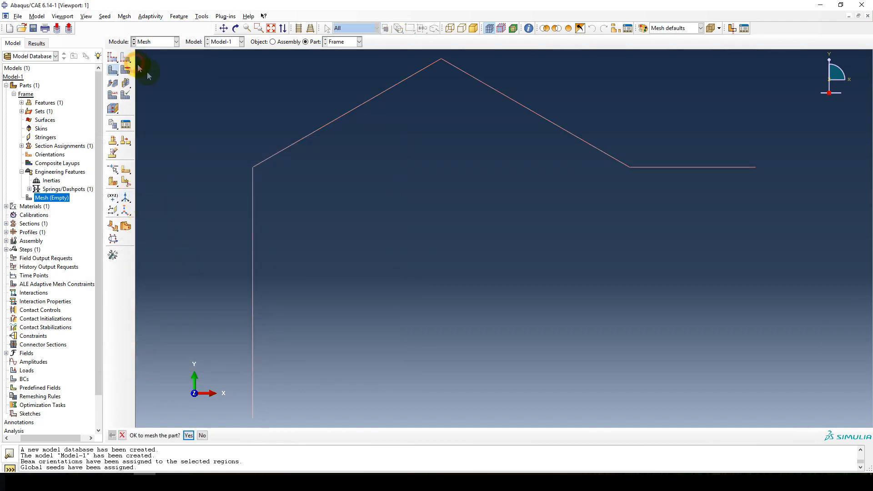
click(188, 435)
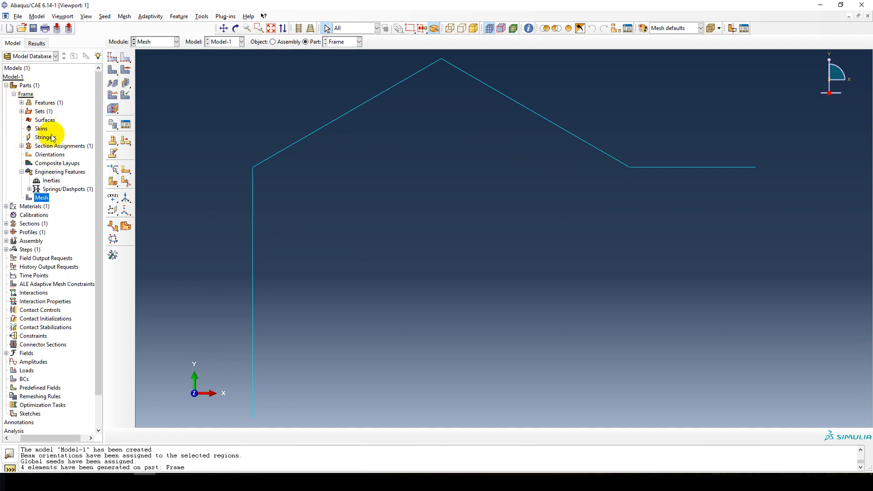
Step: Add a dependent instance of the meshed Frame part to the assembly
scroll(45, 152, down, 3)
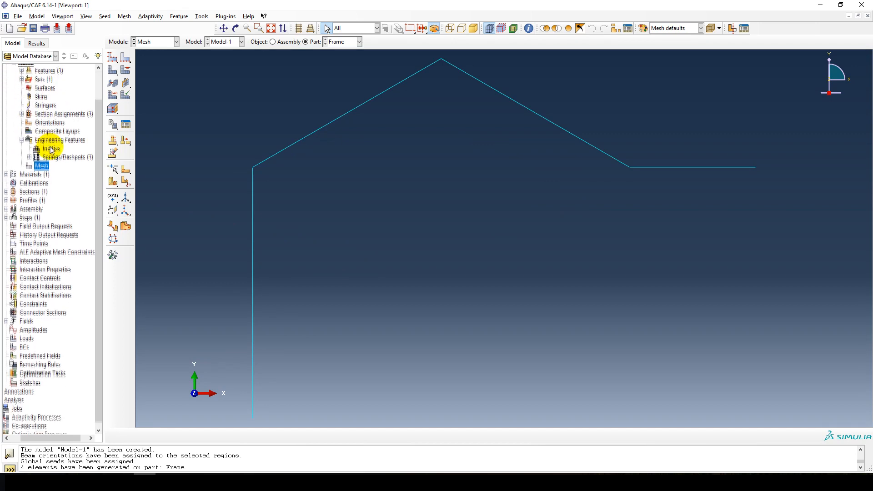
click(6, 205)
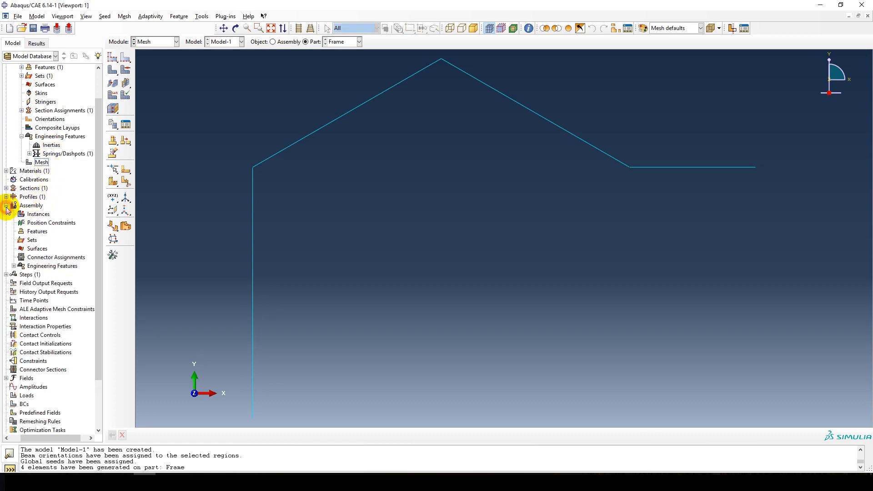
double_click(37, 215)
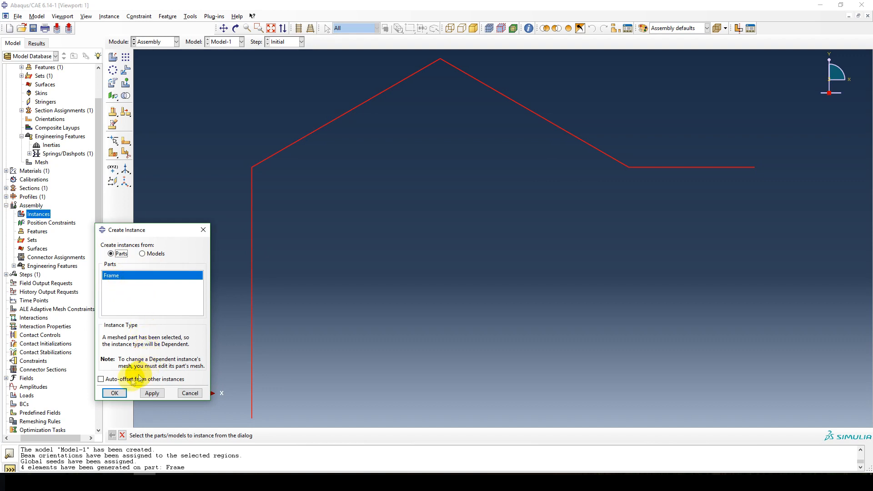
click(115, 393)
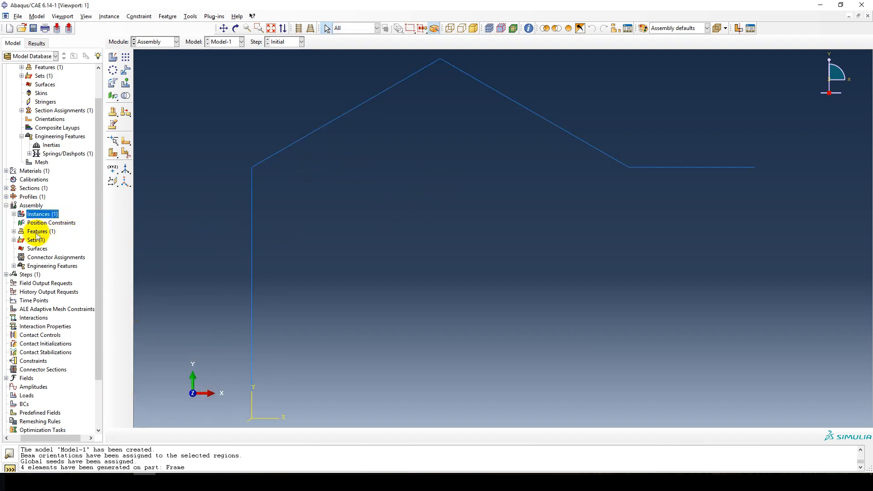
Step: Create a Static, General analysis step named load after the Initial step, keeping the default time period and Nlgeom off
scroll(40, 254, down, 2)
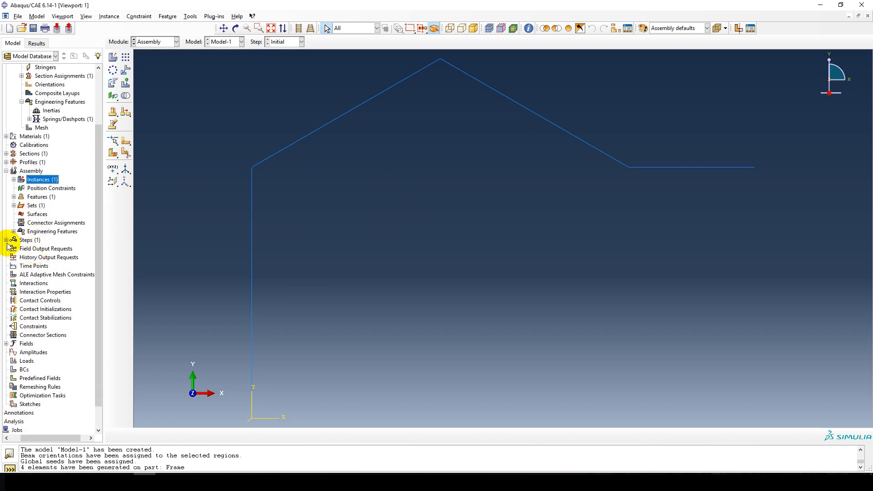
click(6, 239)
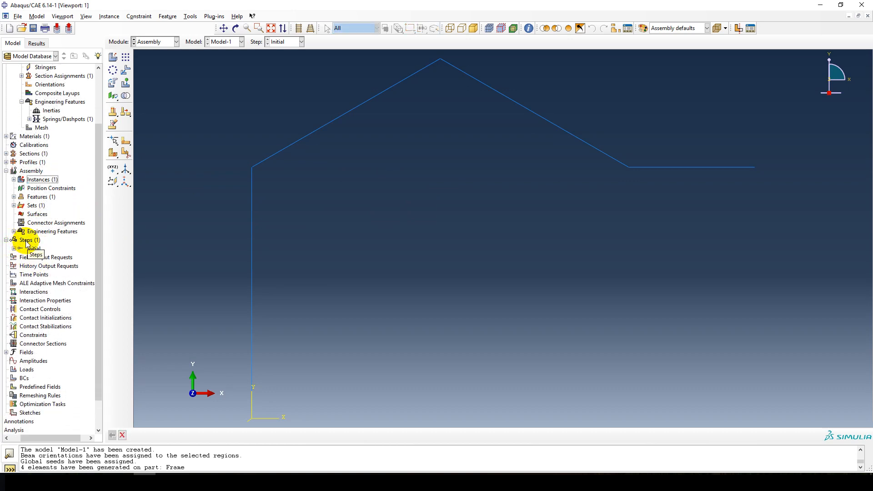
double_click(26, 241)
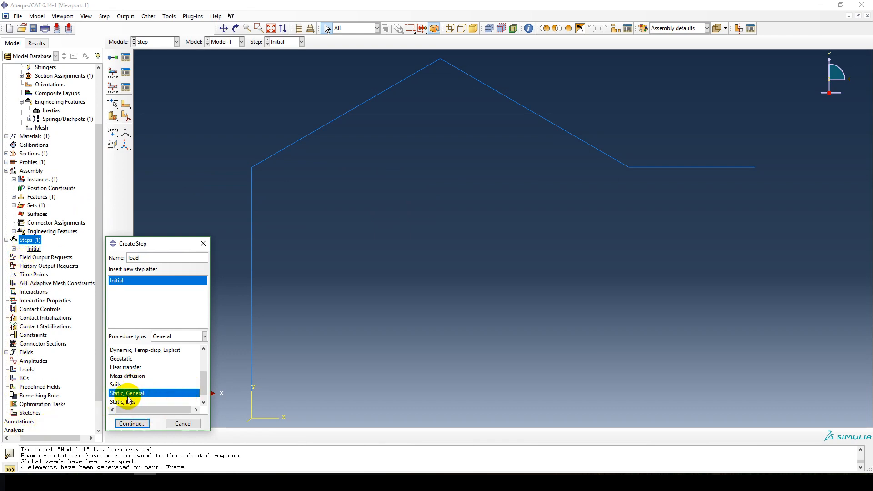
click(131, 424)
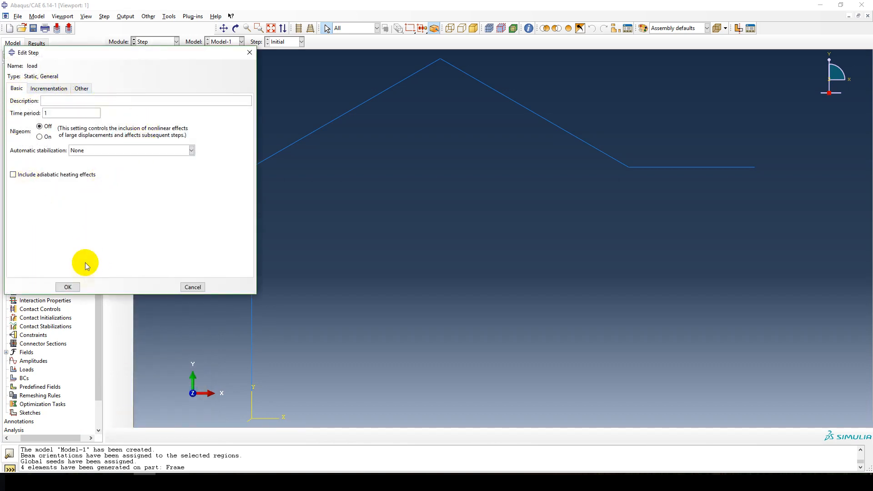
click(72, 290)
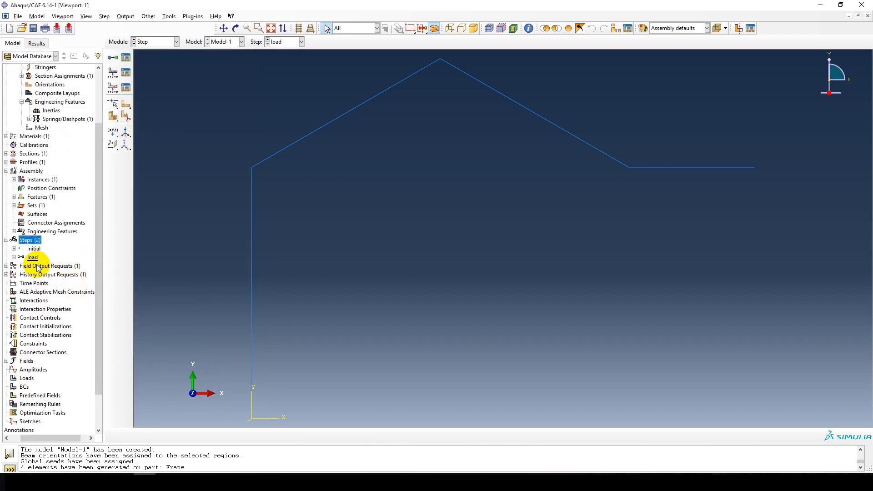
Step: In the Initial step, create an encastre boundary condition named supports at the column base and the outer end of the horizontal member
click(14, 249)
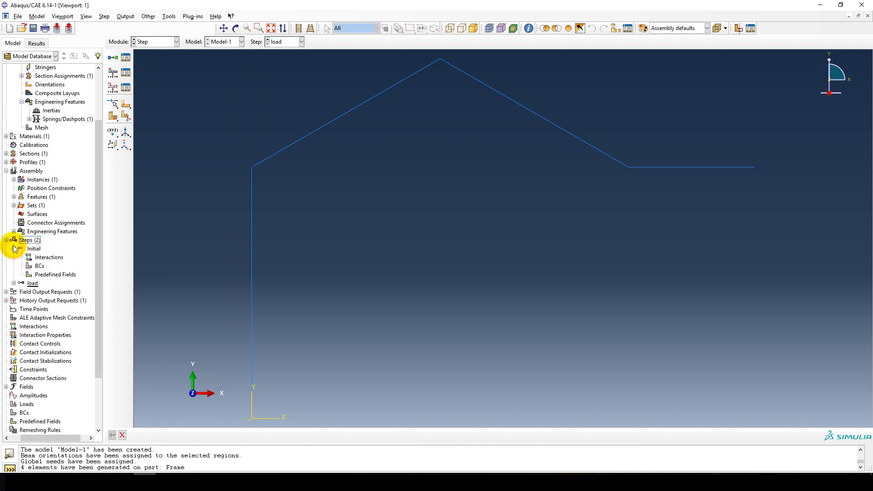
double_click(39, 266)
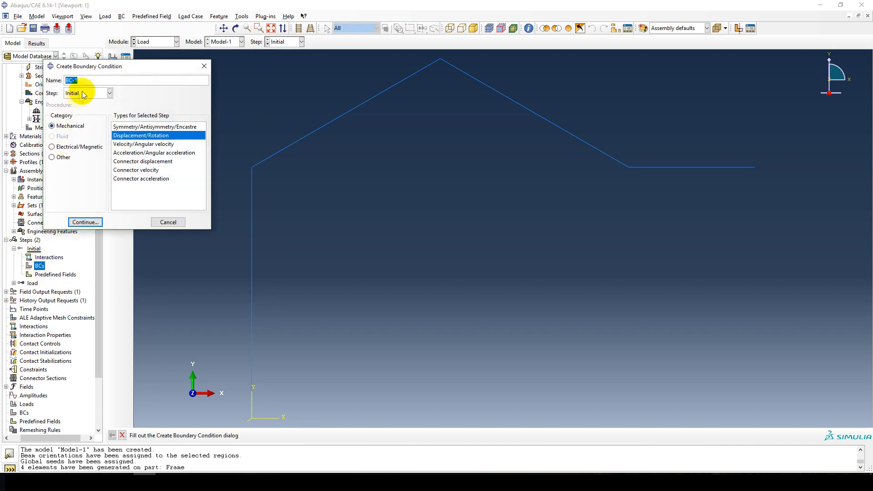
drag(100, 71, 146, 97)
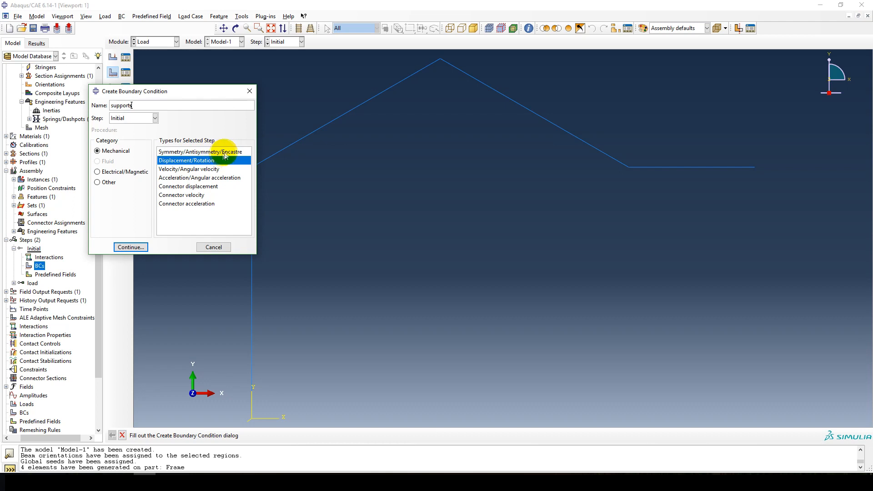
click(204, 153)
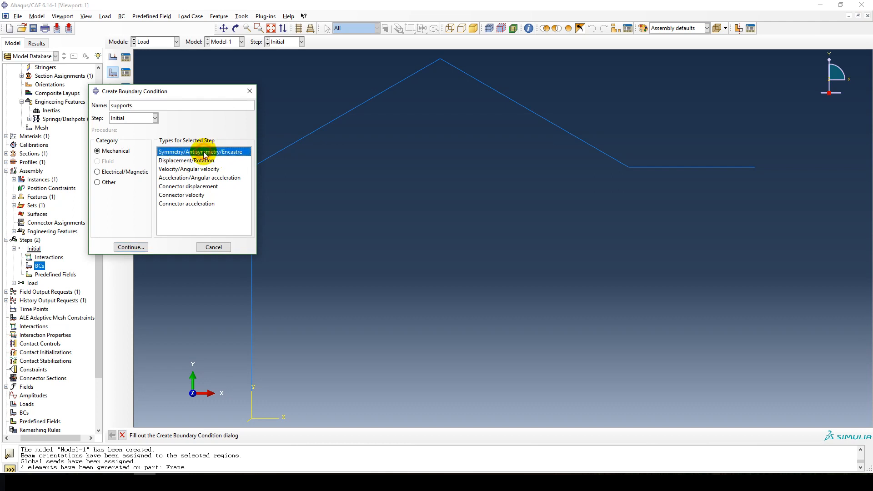
click(130, 247)
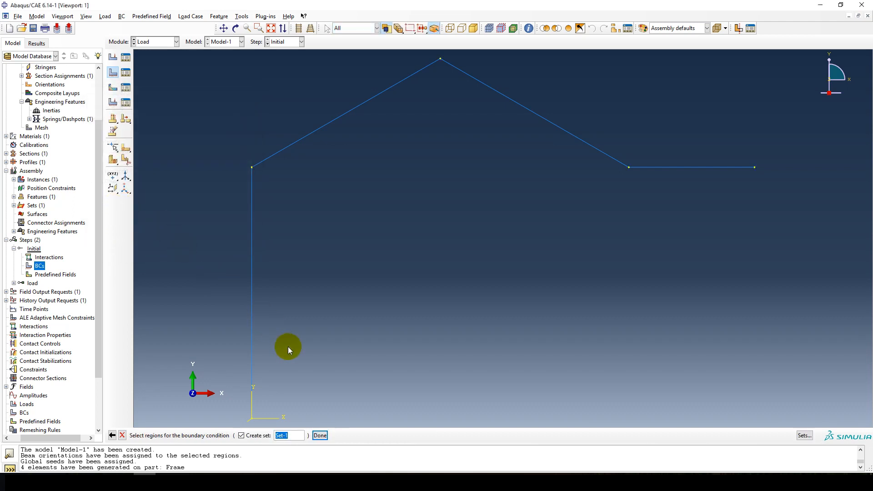
middle_click(274, 345)
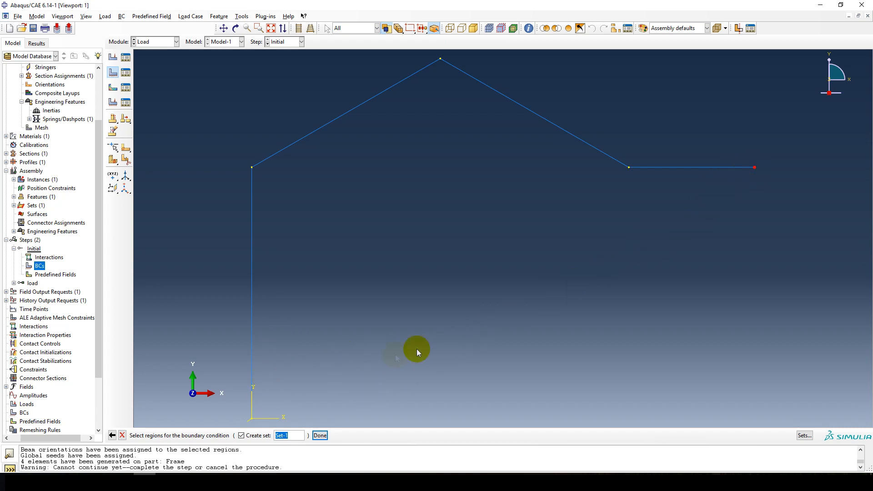
click(252, 421)
click(320, 436)
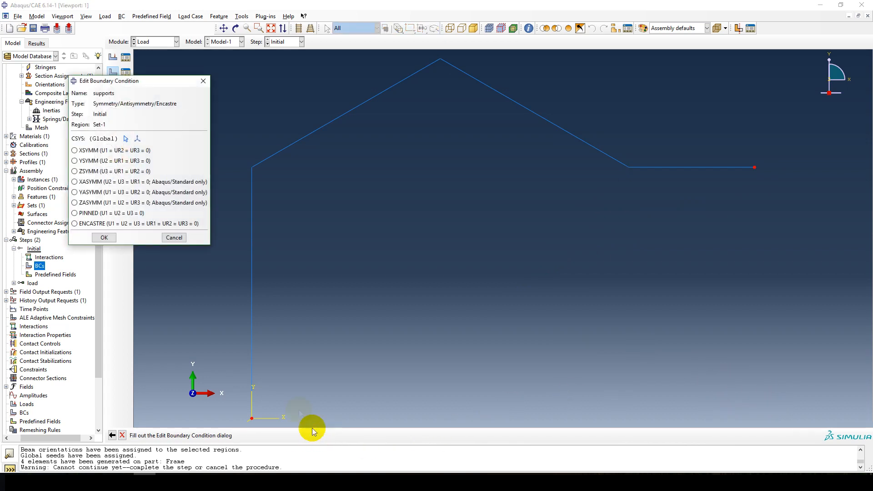
click(113, 224)
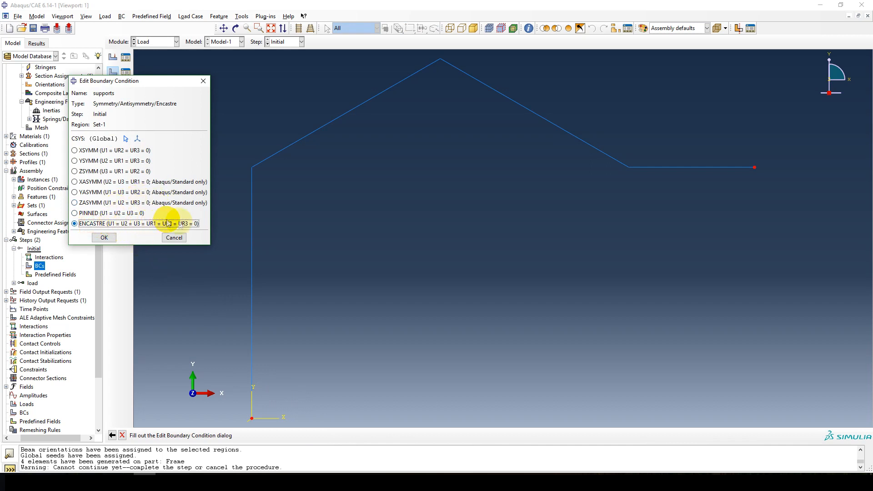
click(104, 237)
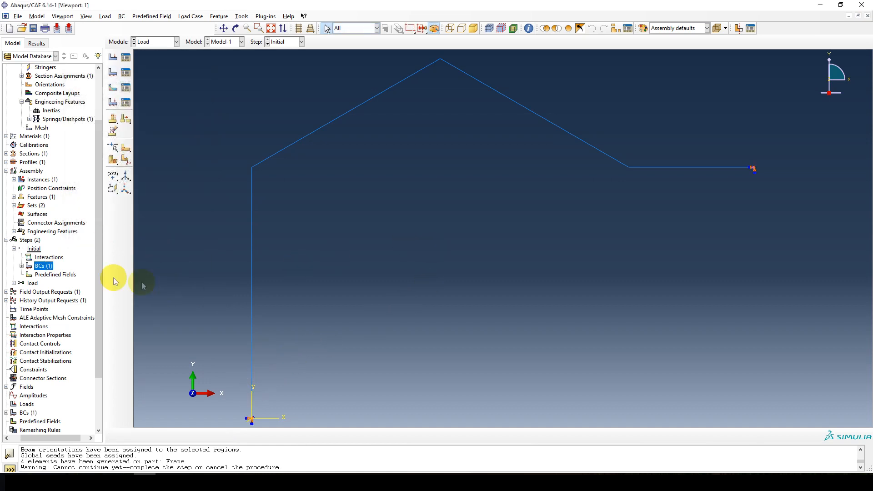
Step: Check the point load in the figure and create a mechanical concentrated force named pointload in the load step
click(14, 249)
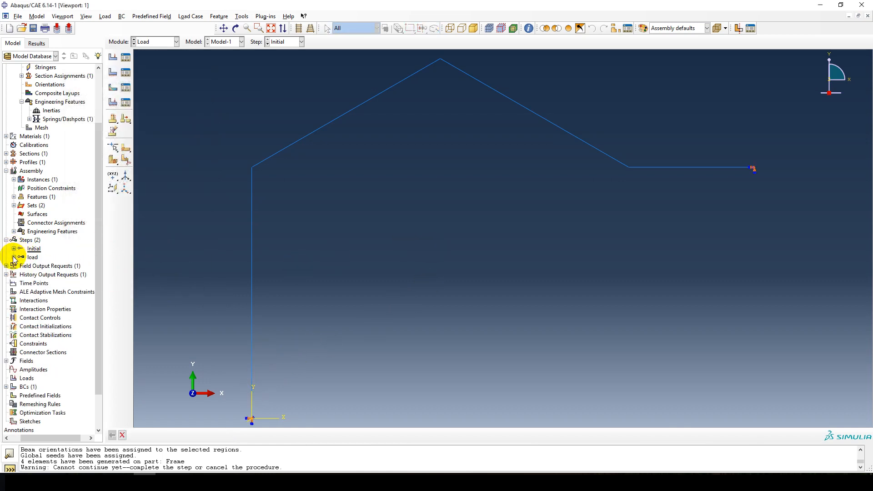
click(14, 257)
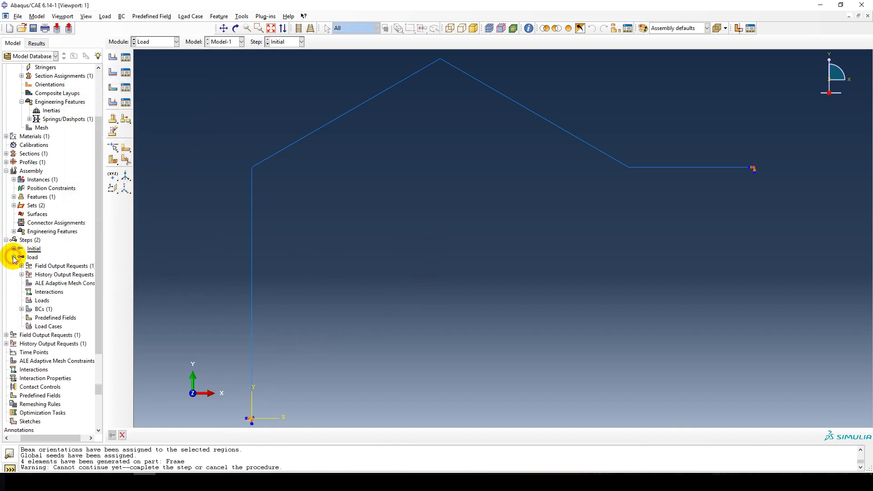
double_click(42, 301)
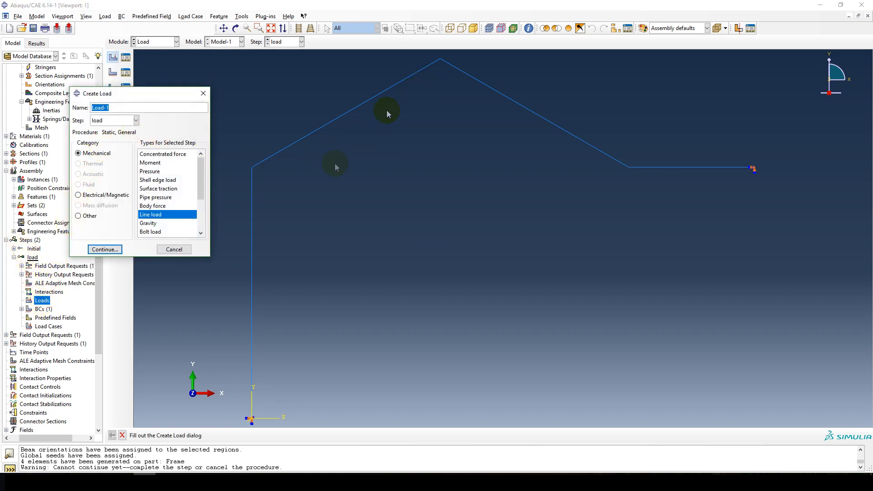
click(218, 482)
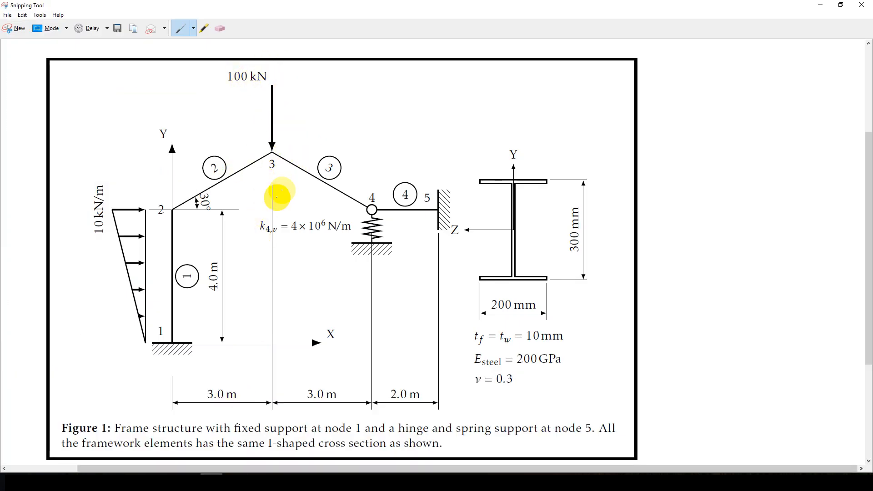
click(143, 482)
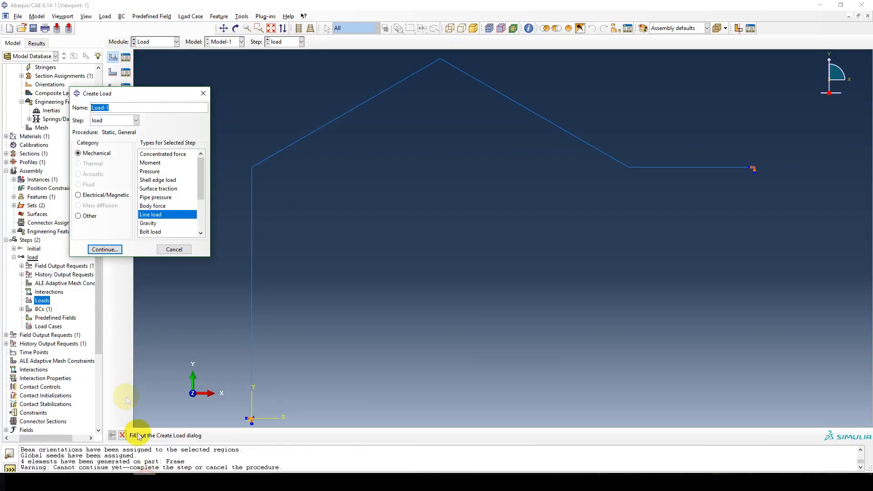
click(163, 153)
click(144, 109)
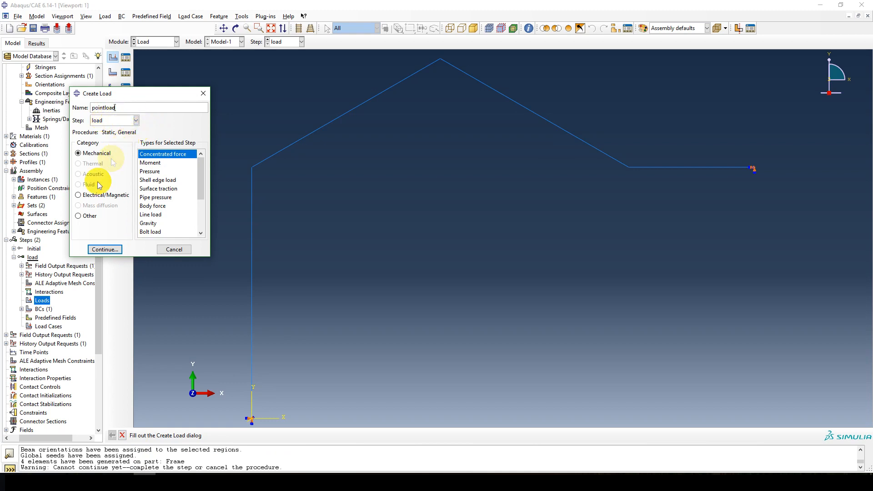
click(104, 249)
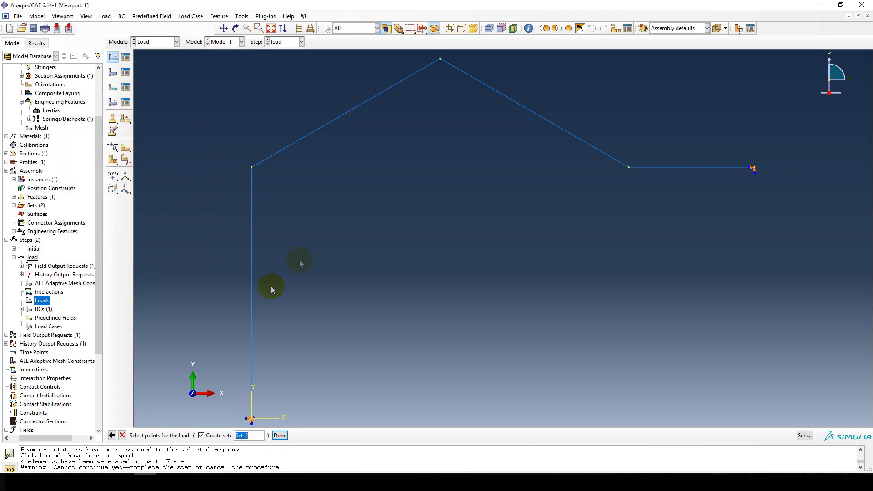
Step: Apply the point load at the frame's apex with CF1 set to 0 and CF2 set to -100e3
click(439, 61)
click(280, 436)
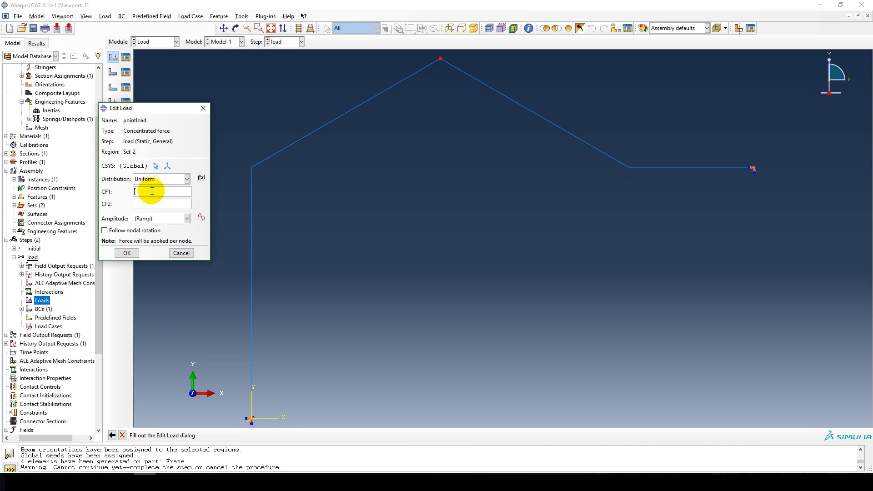
text(0)
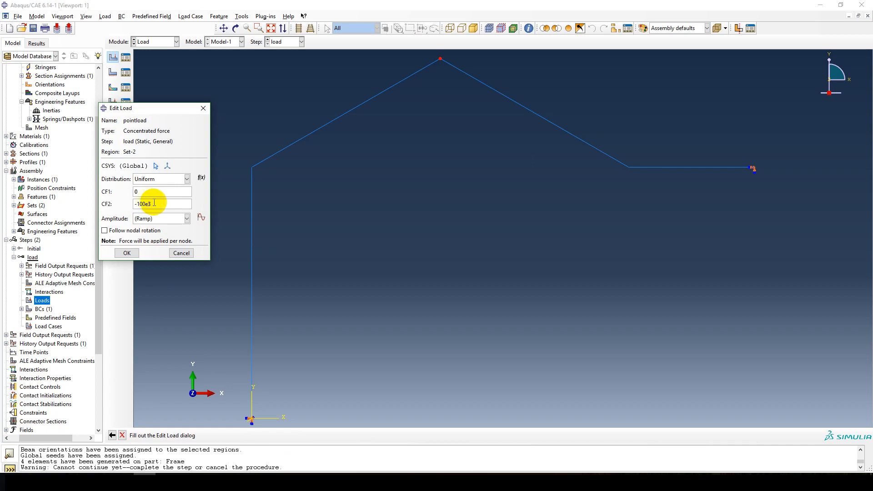
click(127, 253)
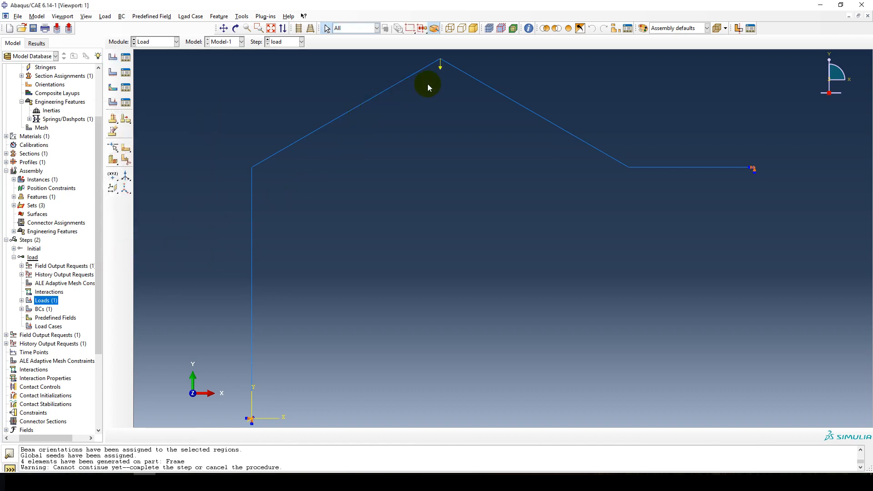
Step: Check the distributed load in the figure and create a mechanical line load in the load step on the vertical column
click(215, 473)
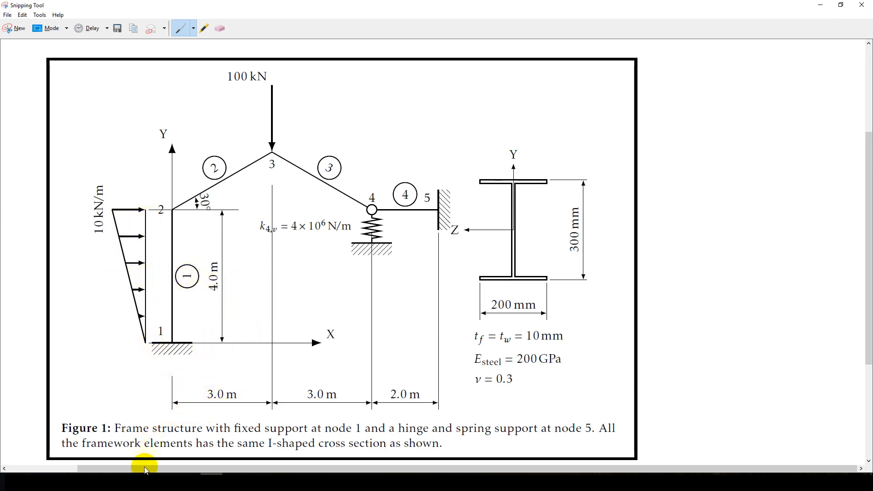
click(212, 482)
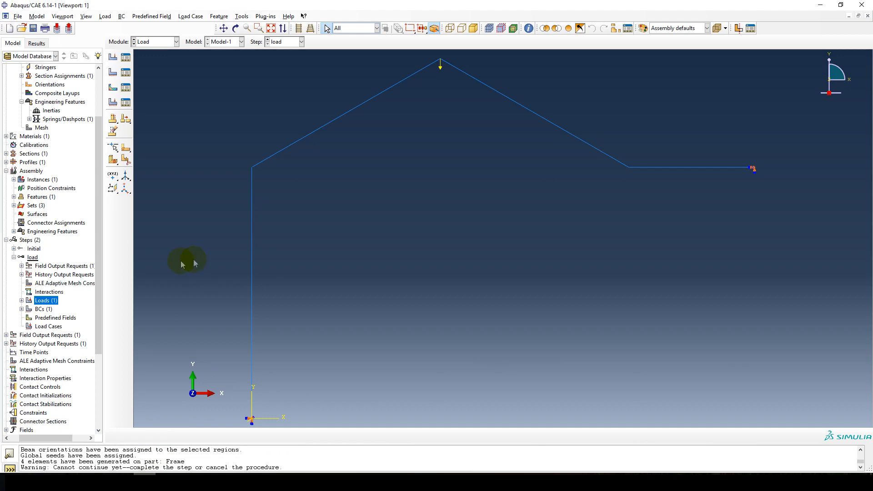
right_click(24, 305)
click(54, 312)
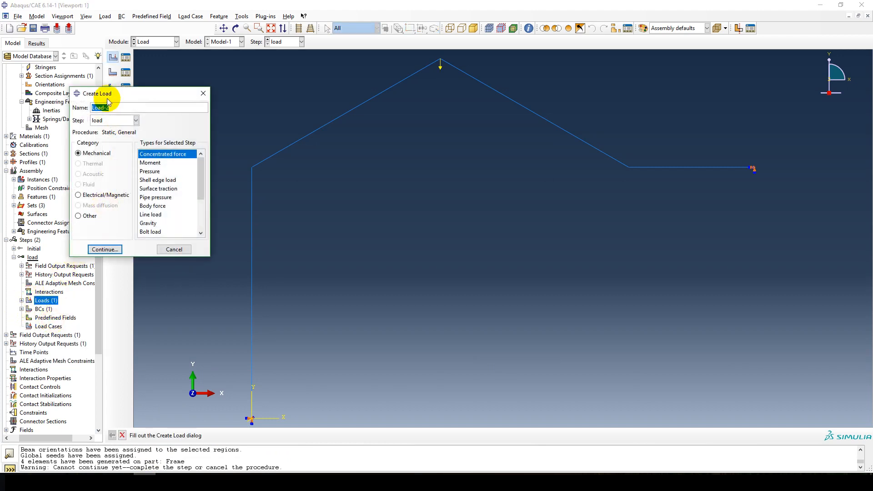
click(152, 216)
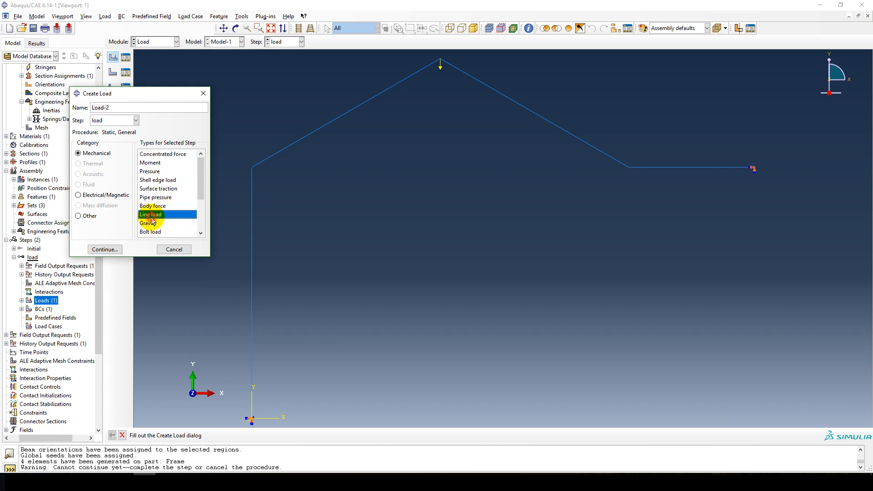
click(105, 249)
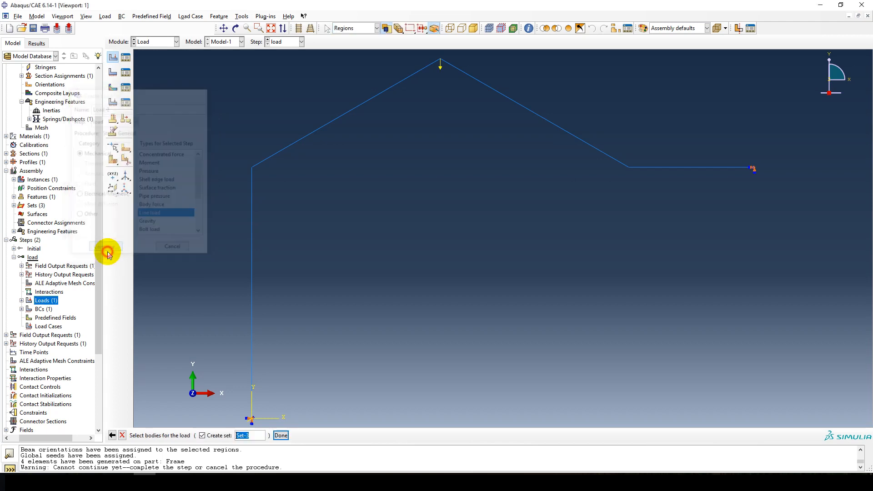
click(252, 288)
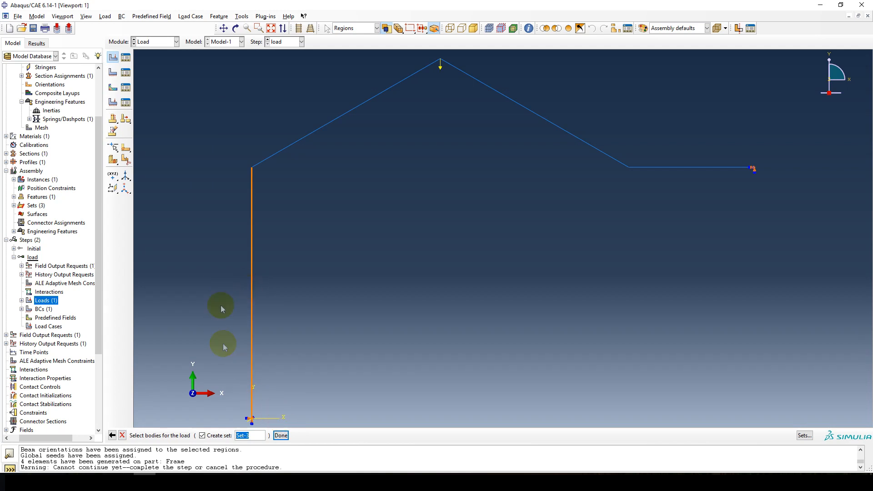
click(280, 435)
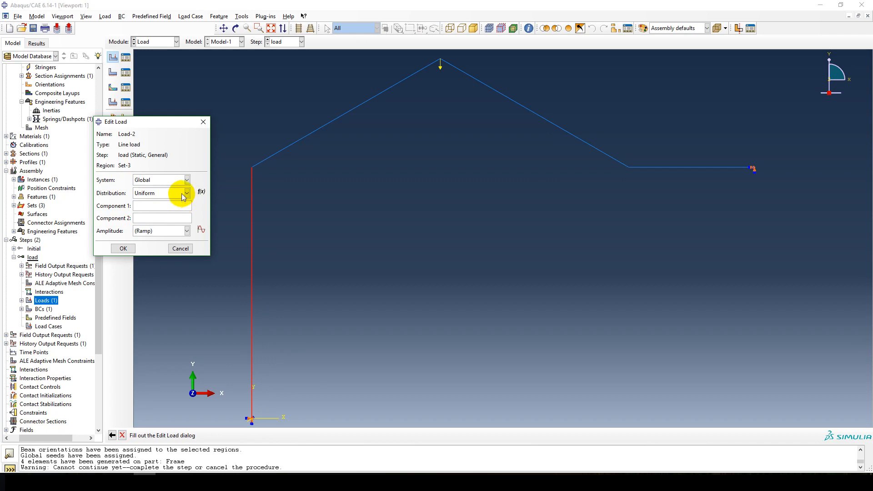
Step: Create an analytical expression field named loadField with the expression 2.5*Y for the line load's distribution
drag(165, 122, 149, 108)
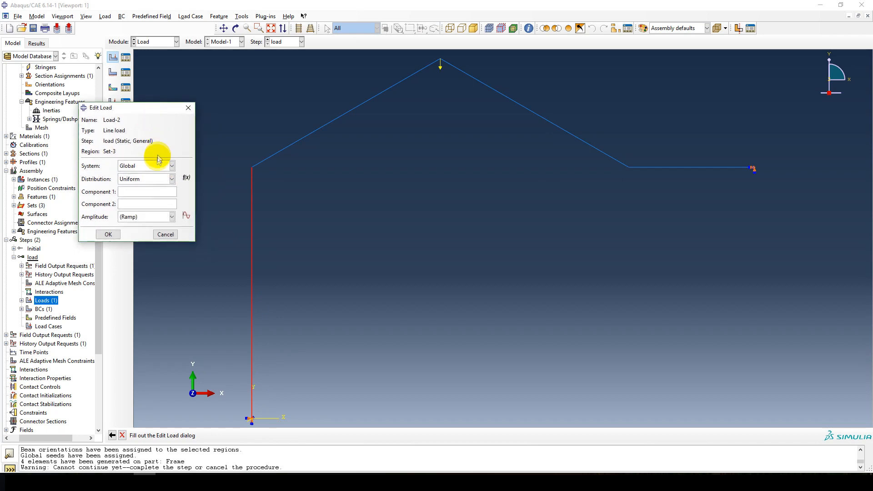
click(173, 179)
click(175, 181)
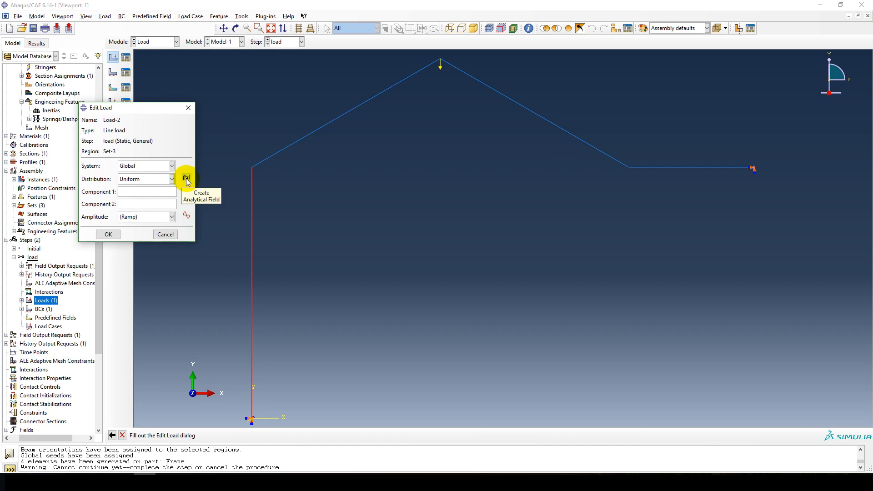
click(187, 181)
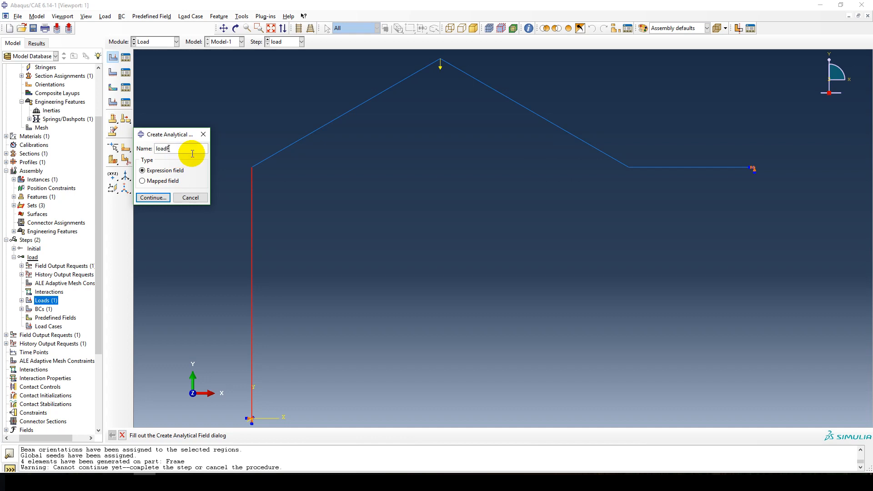
click(152, 197)
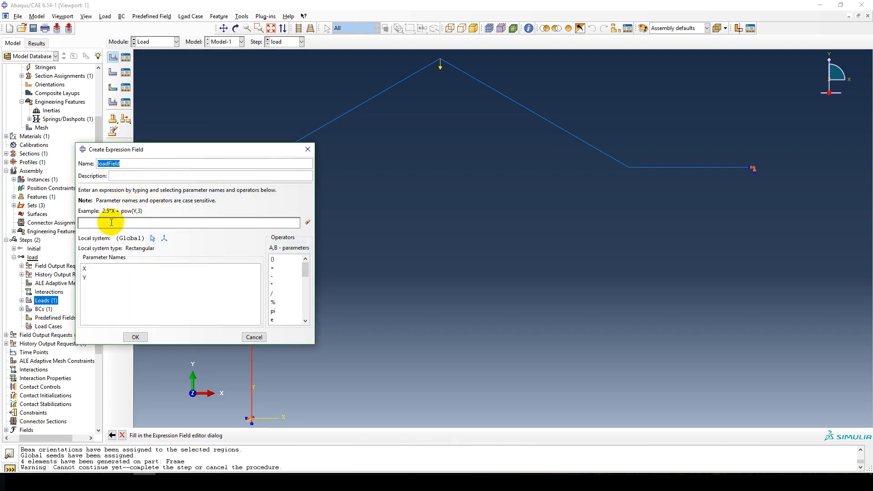
click(112, 222)
drag(184, 151, 461, 186)
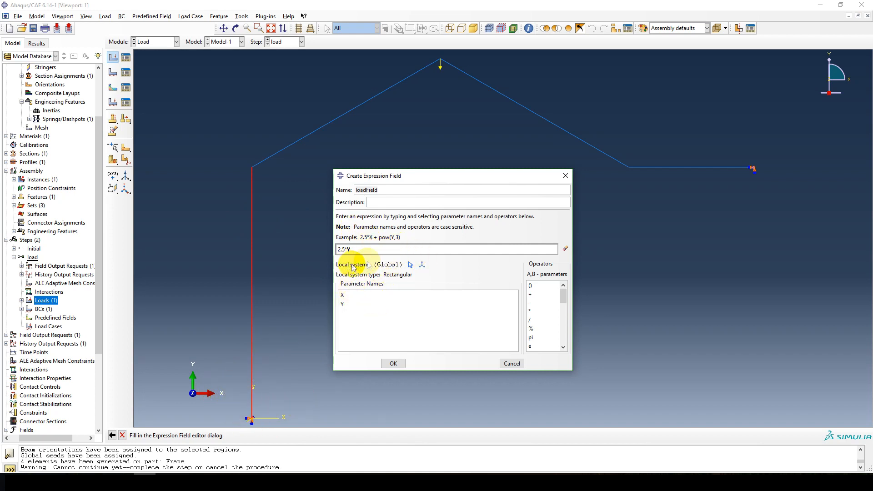
click(396, 367)
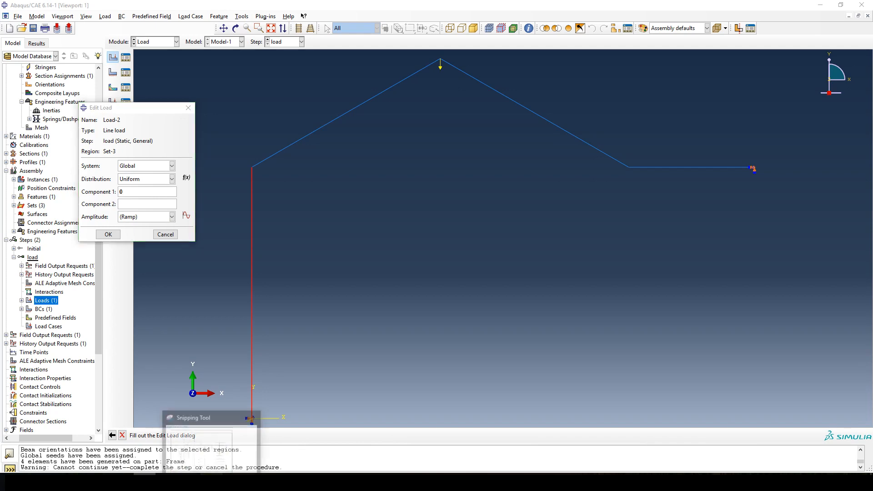
Step: Check the load direction in the figure and apply the column's line load with Component 1 at 0 and Component 2 at 1000
click(173, 418)
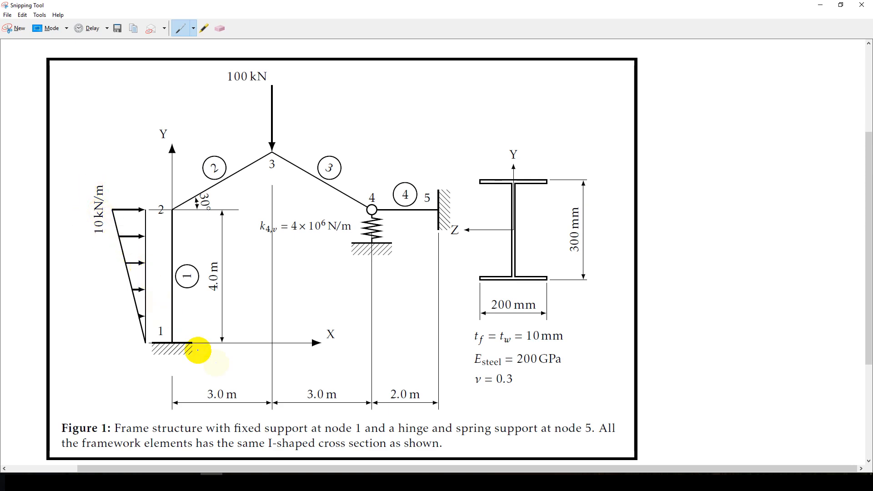
key(alt+Tab)
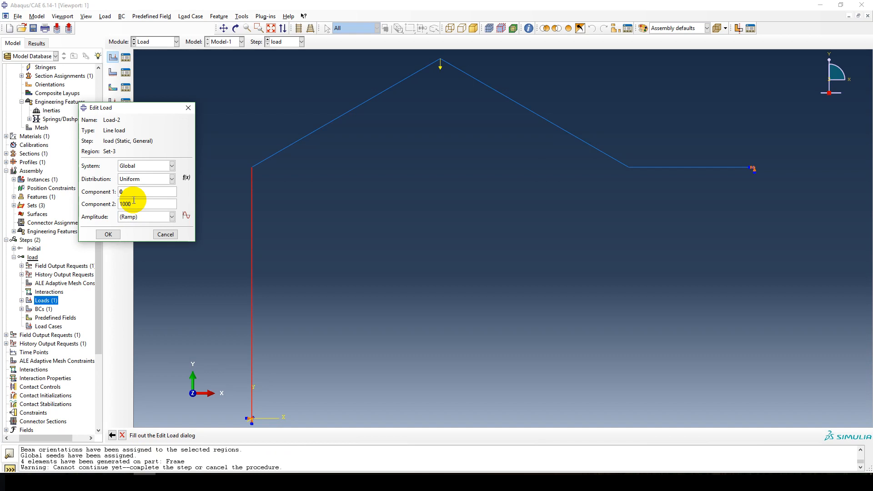
click(108, 235)
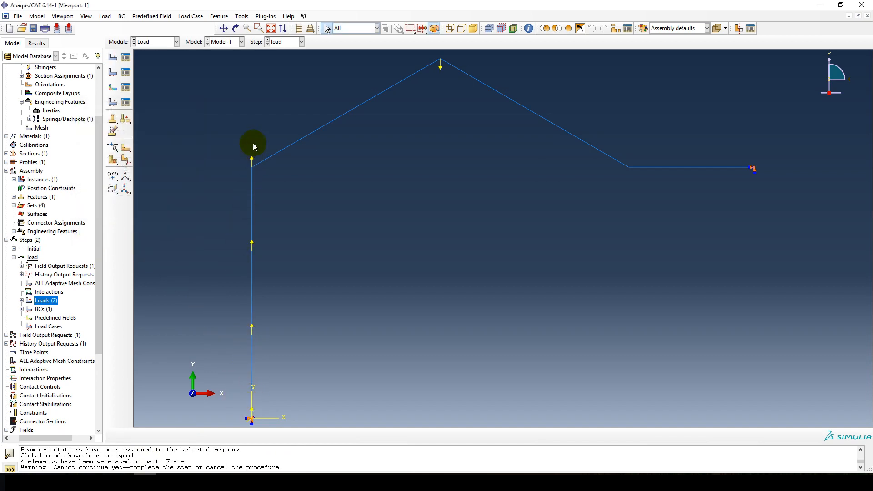
Step: Edit the column's line load, setting Component 1 to 1000 and Component 2 to 0
click(22, 301)
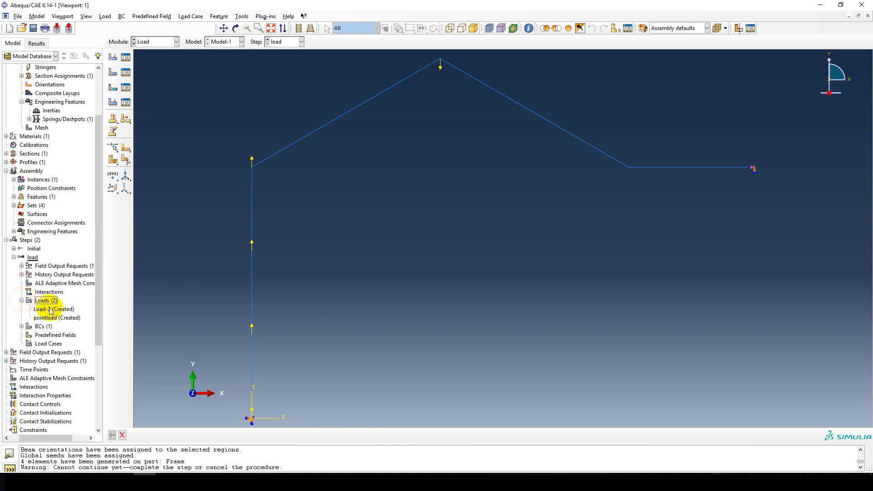
click(41, 310)
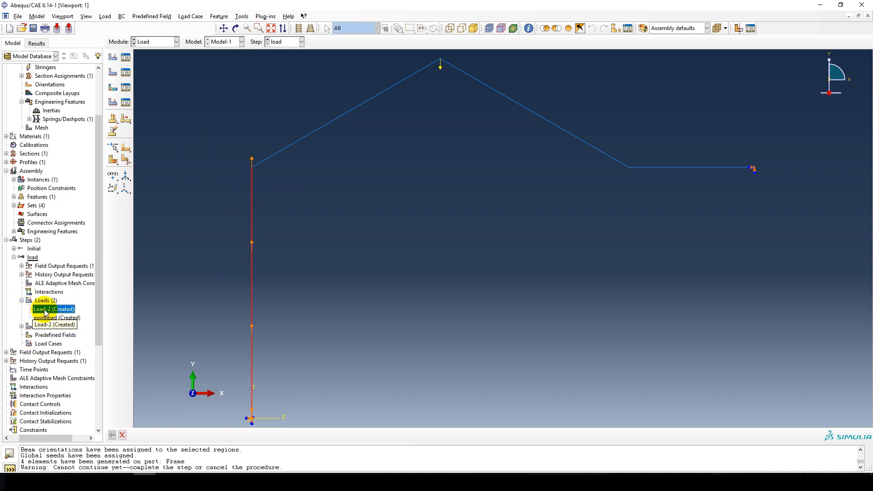
right_click(45, 313)
click(53, 324)
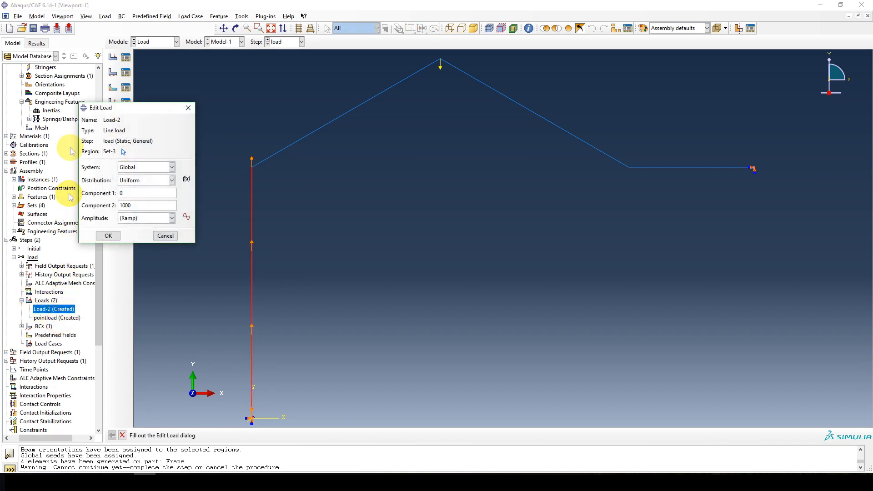
click(146, 196)
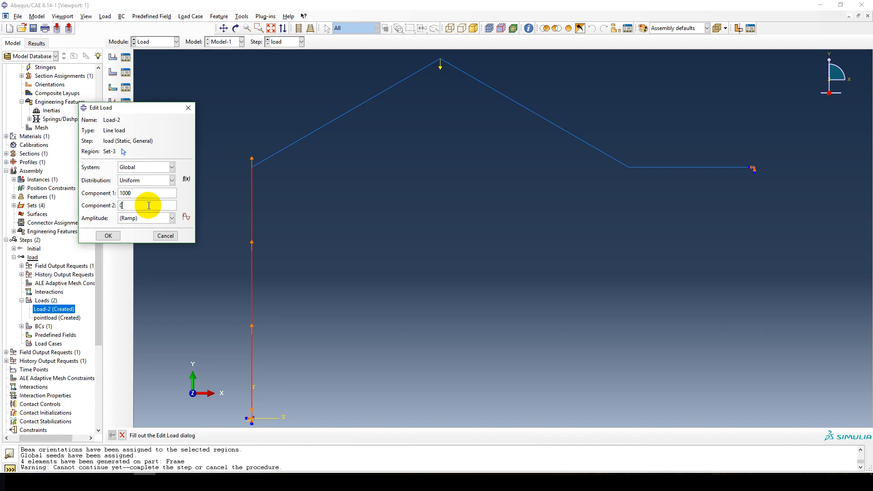
click(109, 235)
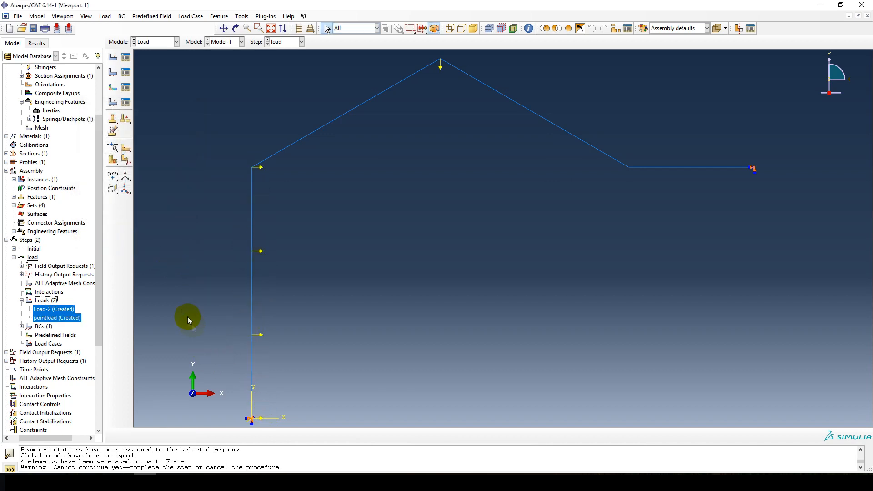
Step: Change the distribution of the column's line load to loadField
click(55, 310)
right_click(54, 309)
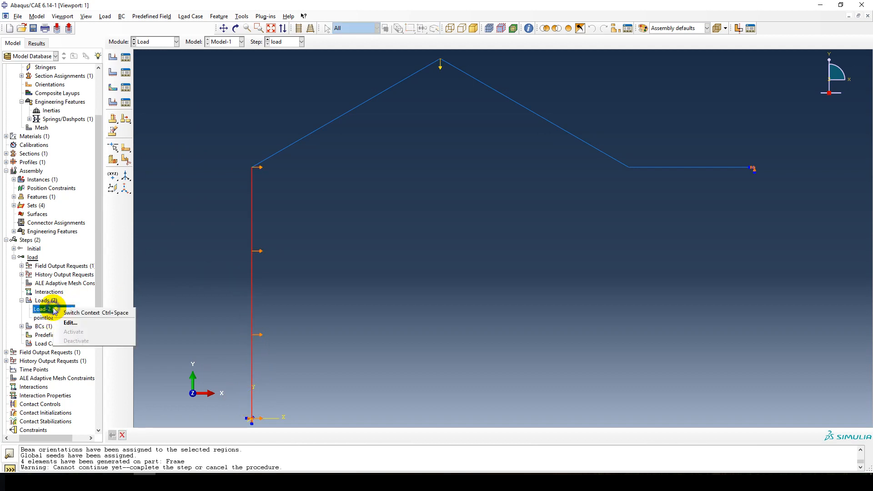
click(72, 323)
click(171, 180)
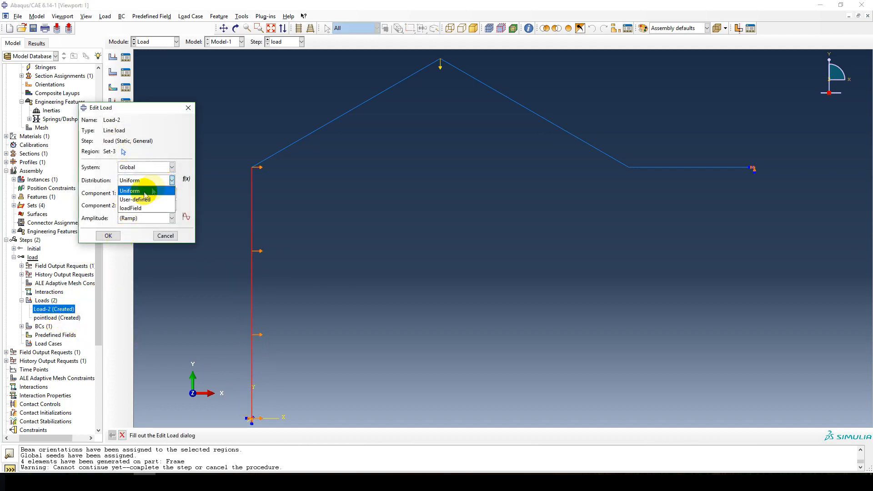
click(130, 208)
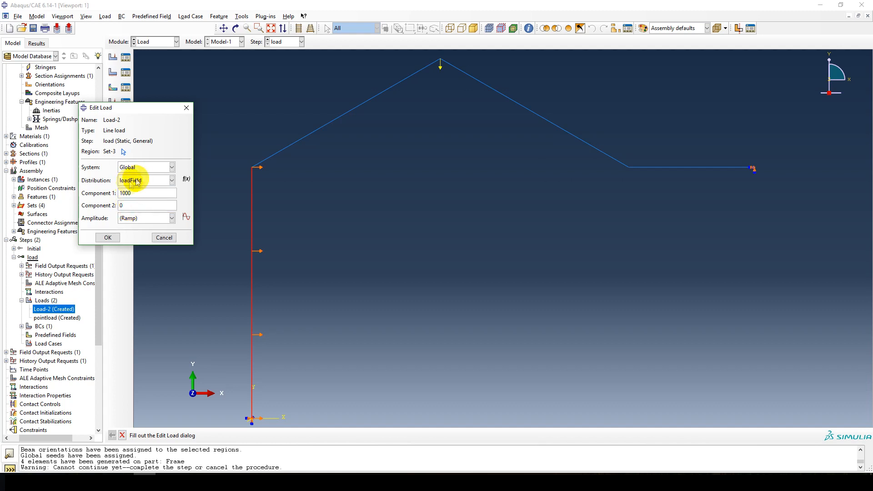
click(108, 239)
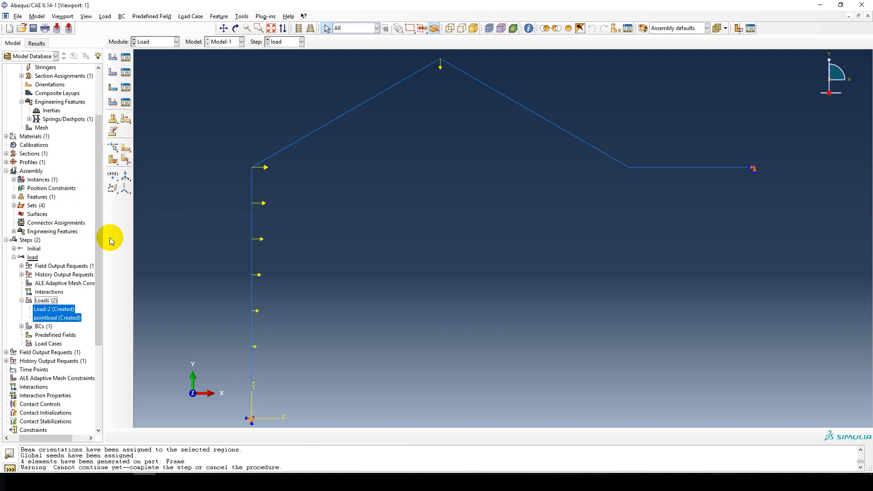
Step: Edit the field output request F-Output-1 to include NFORCSO, nodal forces in beam section orientation
click(48, 310)
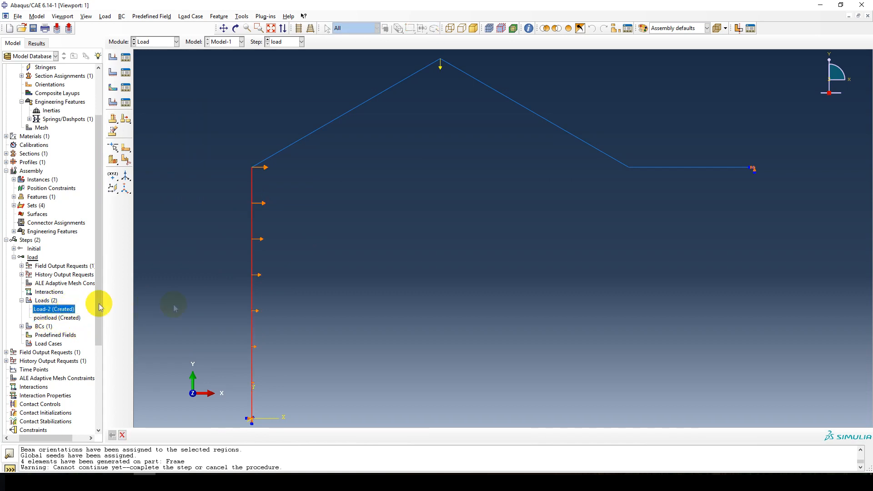
scroll(361, 246, down, 1)
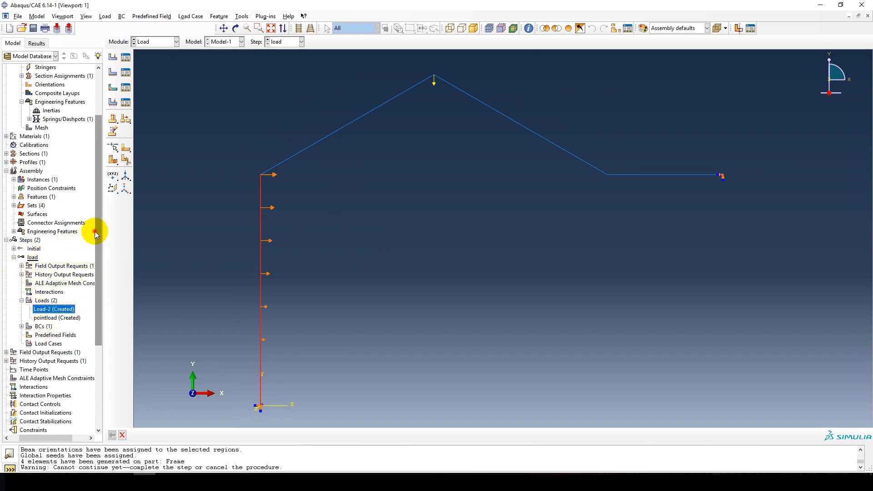
scroll(84, 268, down, 4)
scroll(84, 303, down, 1)
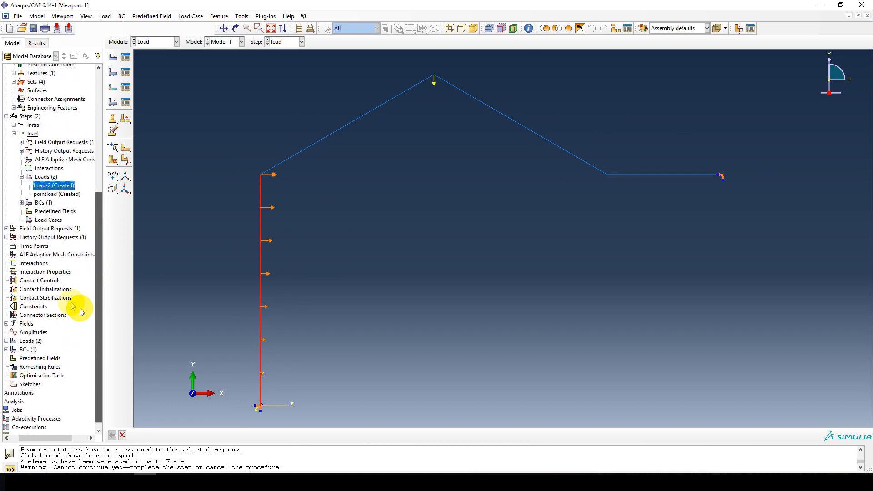
click(6, 229)
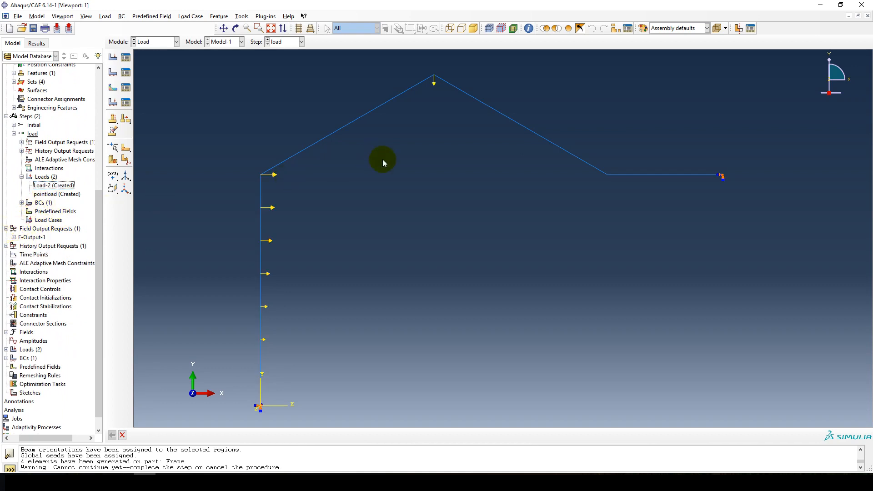
click(31, 238)
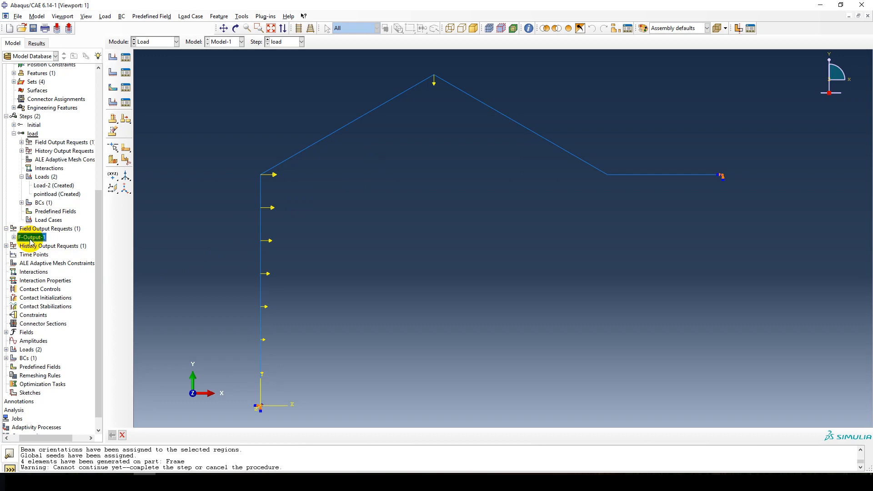
right_click(31, 242)
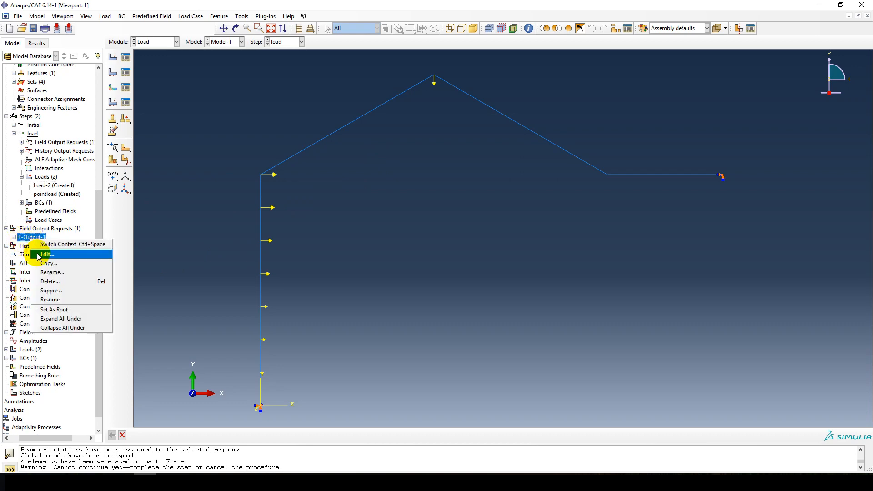
click(43, 254)
drag(91, 53, 160, 59)
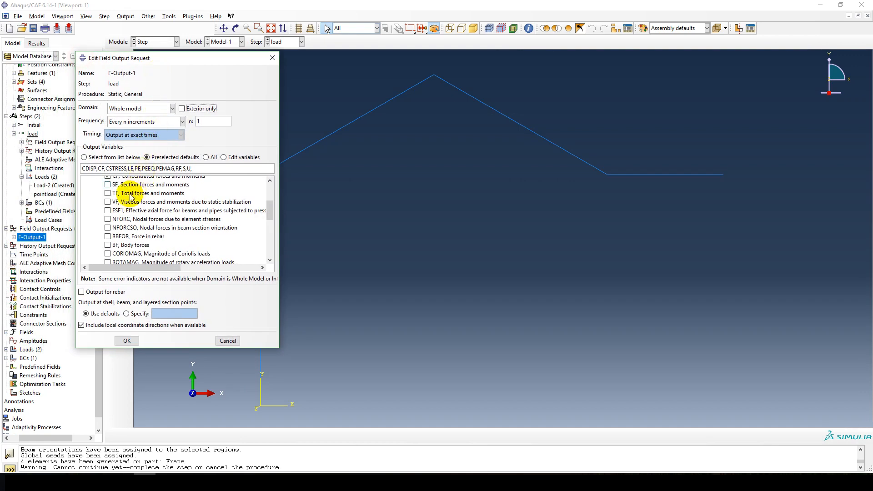
click(108, 229)
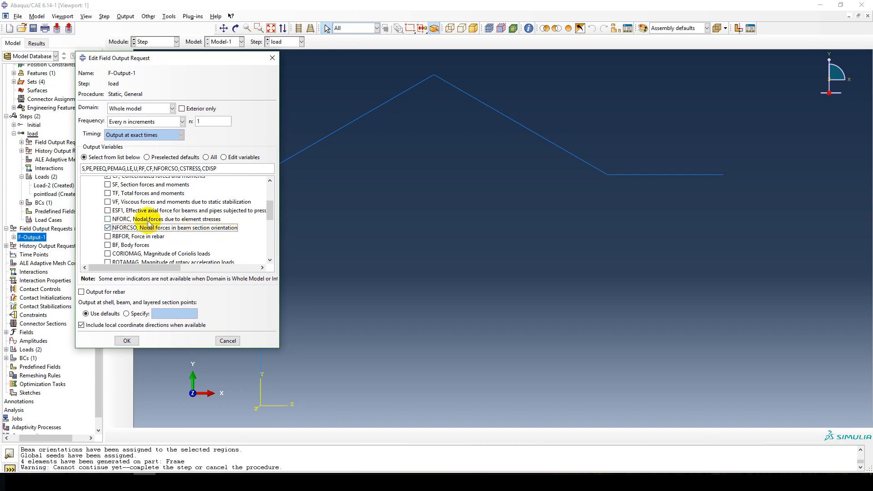
Step: Look through the remaining Forces/Reactions output variables and accept the edited field output request
scroll(148, 224, down, 1)
scroll(146, 222, down, 2)
scroll(98, 227, down, 3)
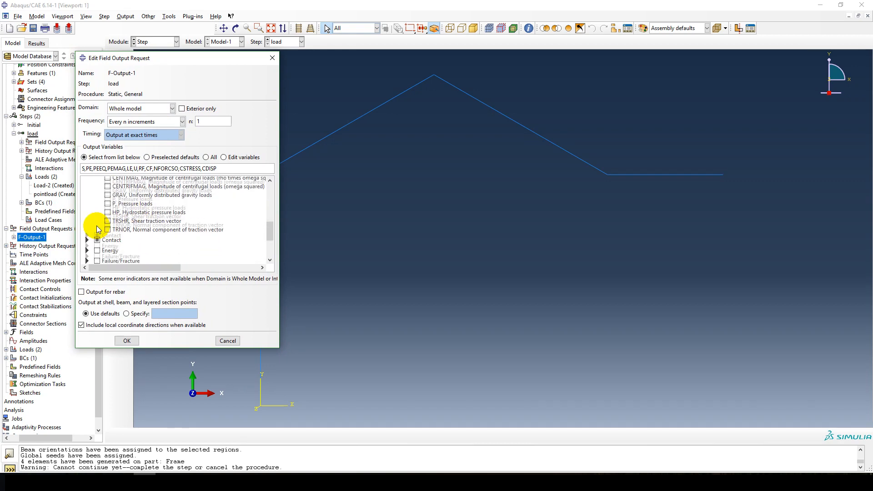
scroll(95, 229, up, 5)
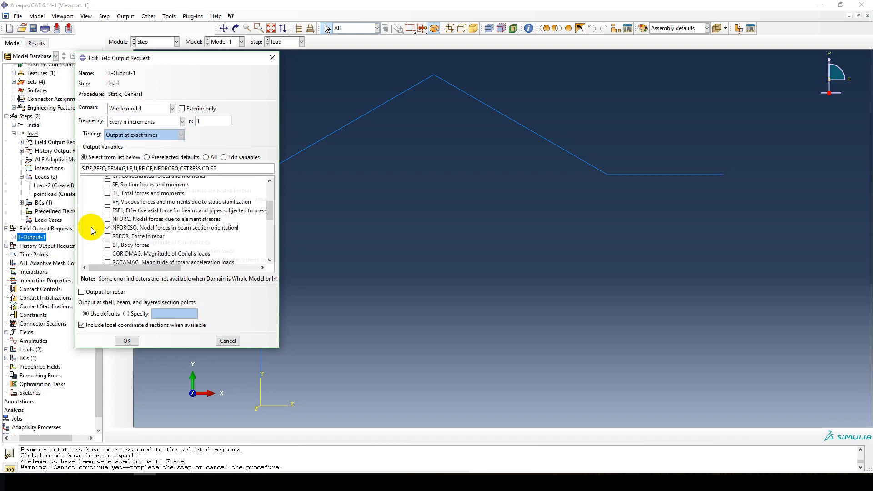
scroll(92, 232, up, 3)
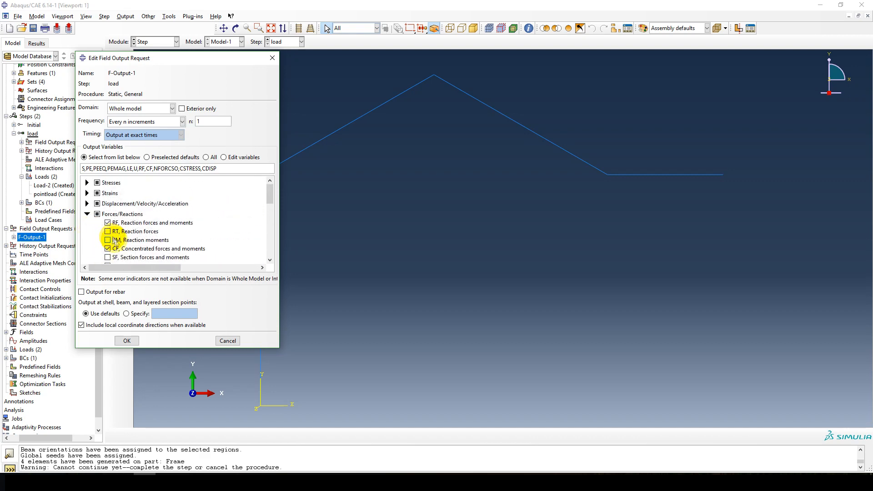
scroll(94, 234, down, 1)
scroll(94, 235, down, 2)
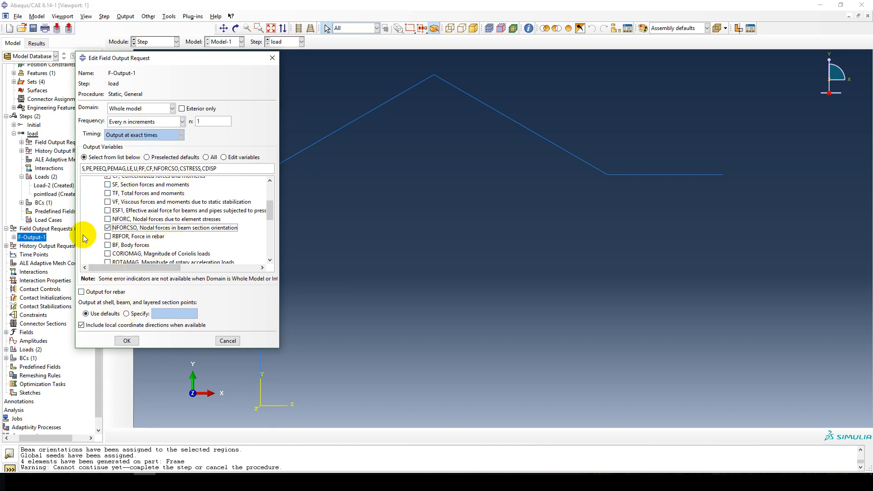
click(125, 340)
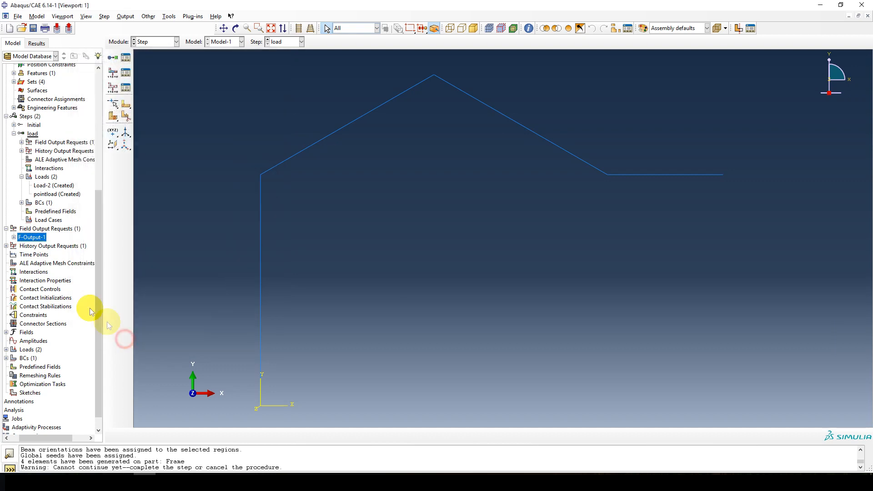
Step: Create a full analysis job named Job-1 for Model-1 with the default submission settings
drag(52, 438, 33, 431)
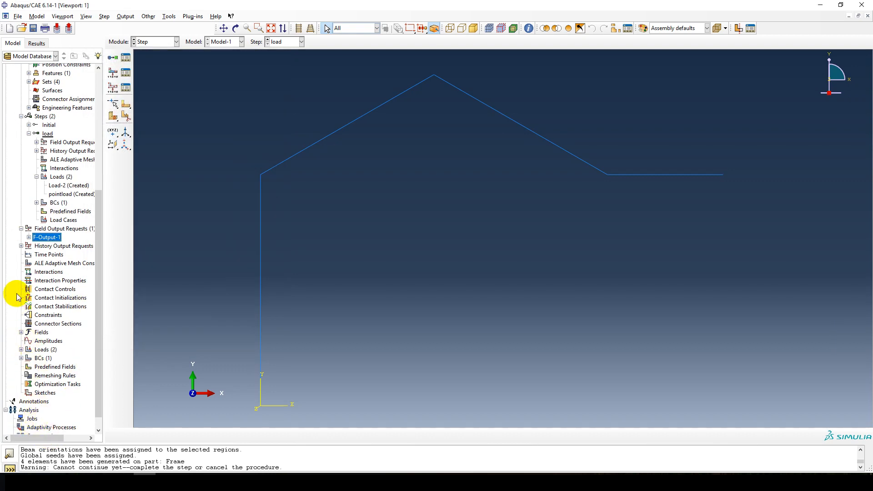
scroll(12, 294, down, 1)
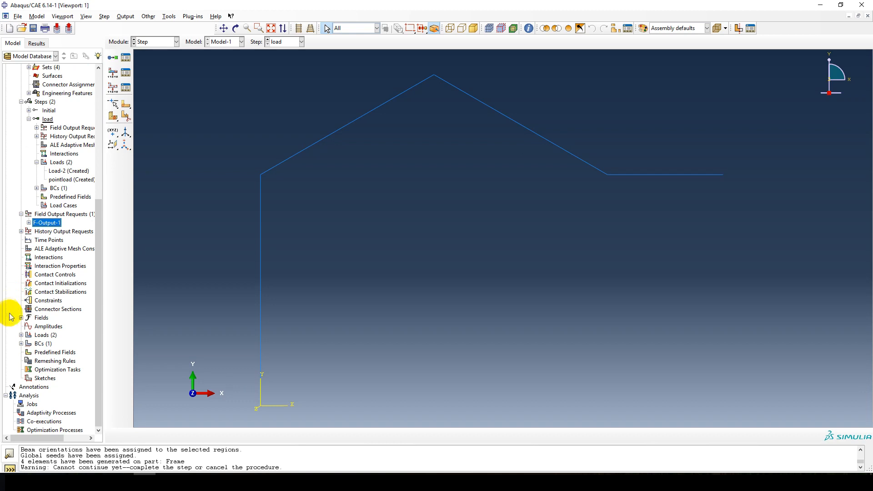
double_click(31, 404)
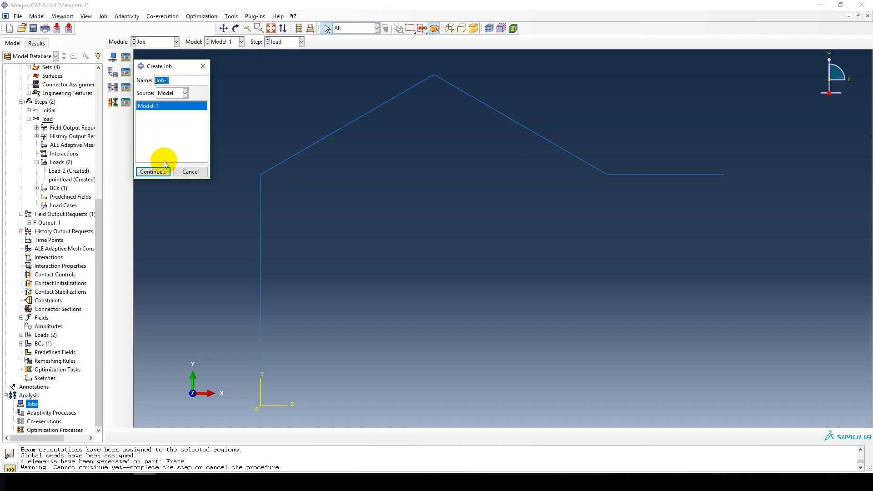
click(161, 173)
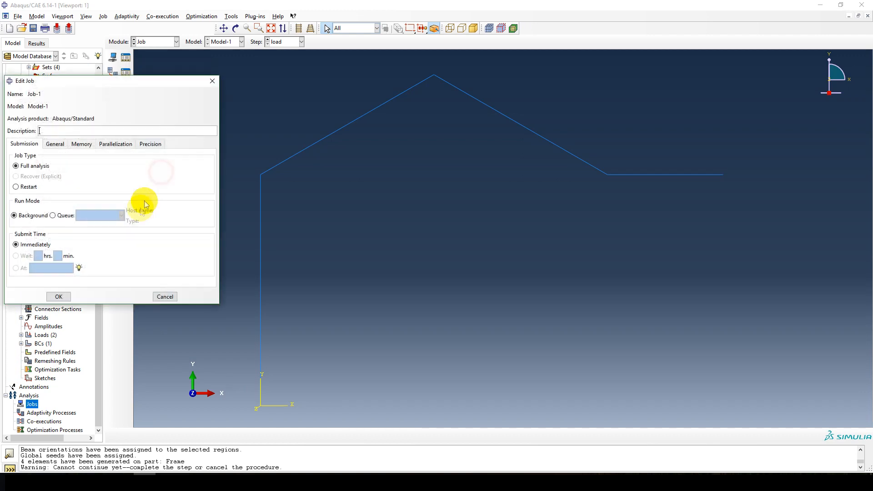
click(59, 297)
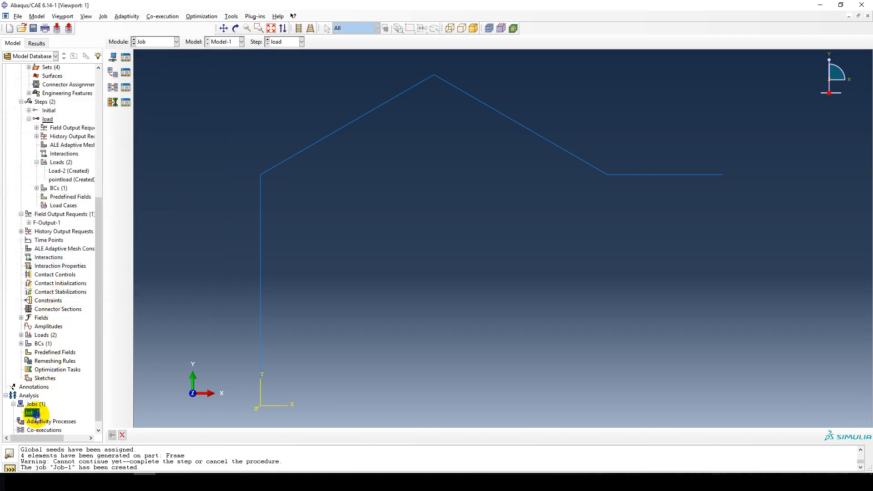
Step: Submit Job-1 for analysis, overwriting the existing job files, and check its status messages
right_click(32, 413)
click(54, 423)
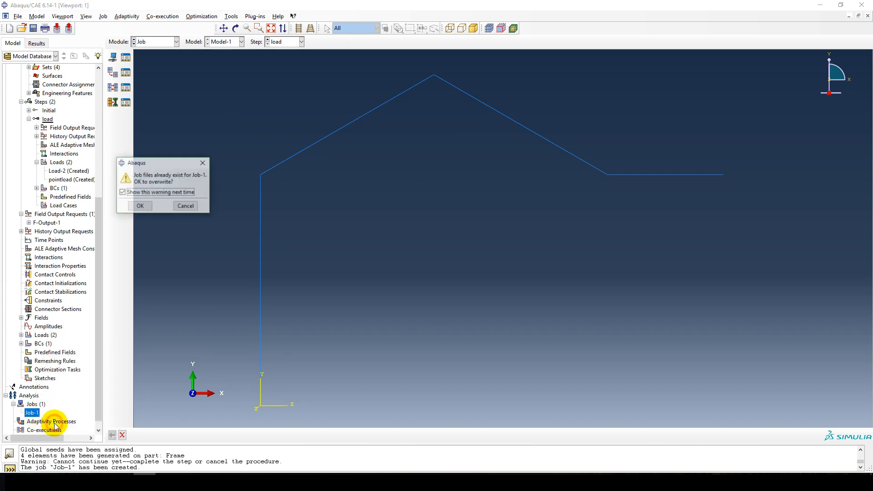
click(141, 207)
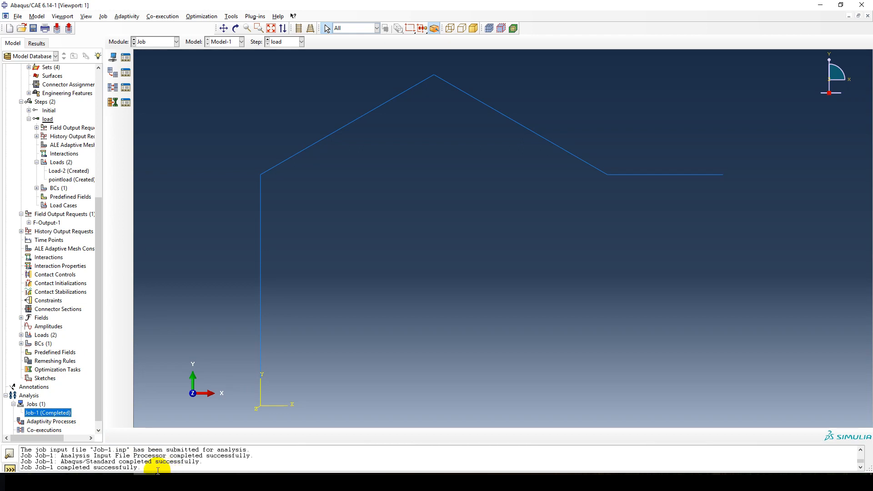
scroll(155, 462, down, 1)
click(143, 463)
drag(142, 463, 24, 461)
click(167, 461)
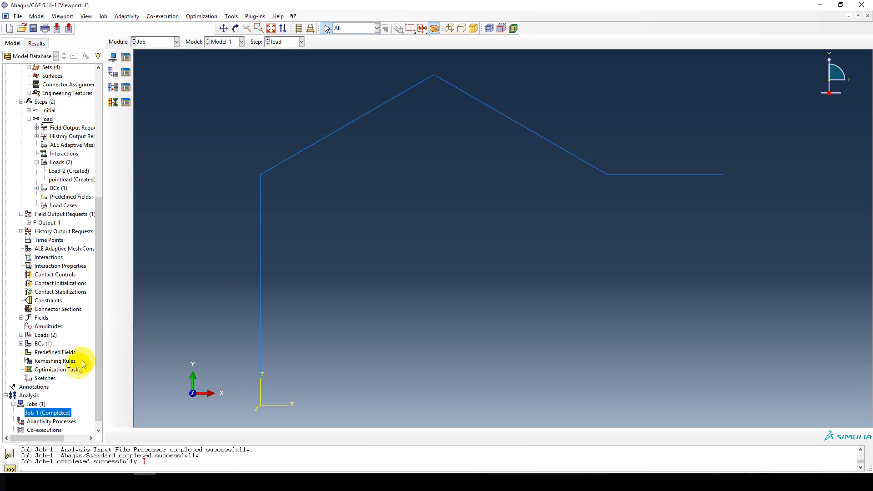
Step: Open the results of Job-1 and plot the stress contours on the deformed frame
right_click(49, 415)
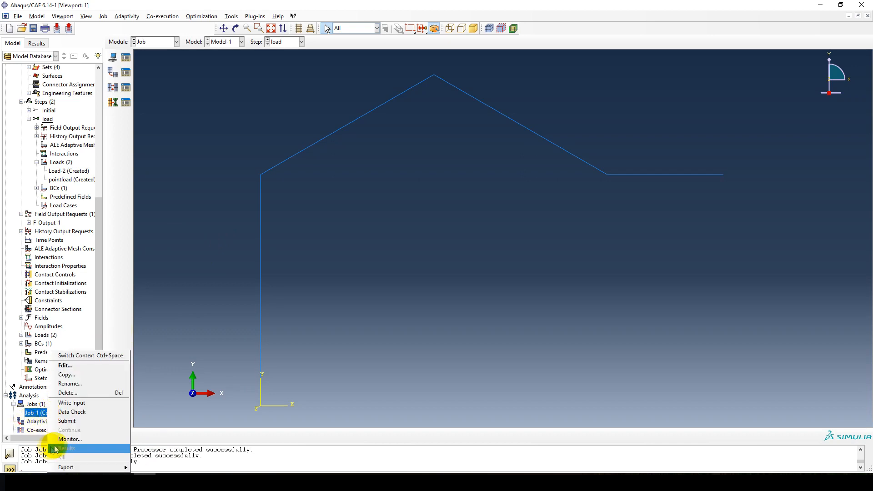
click(52, 449)
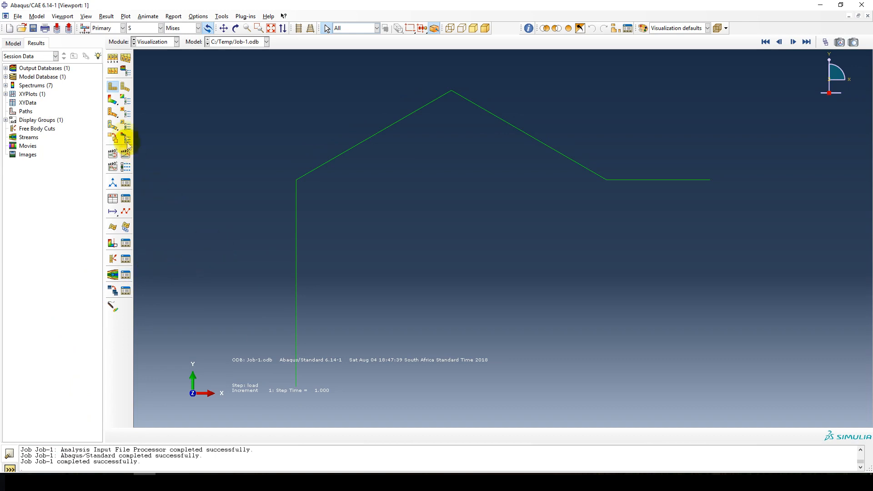
click(113, 103)
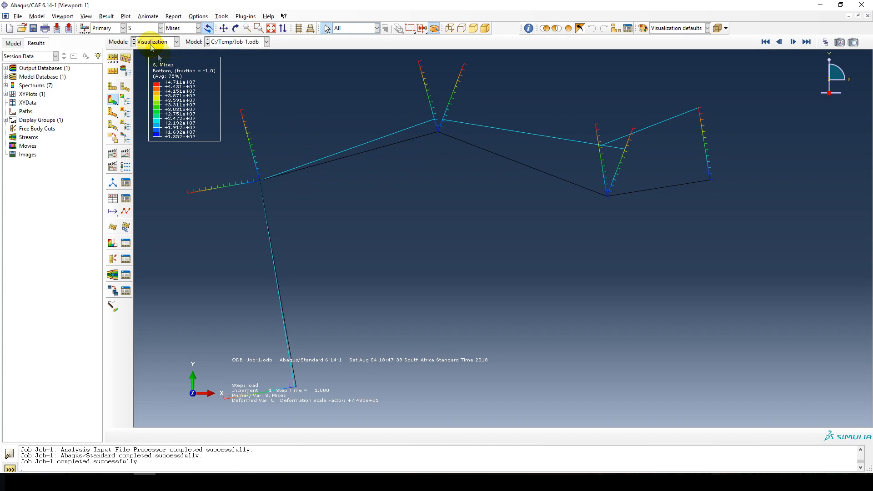
Step: Set the contour type to Line and turn off tick marks for line elements
click(127, 100)
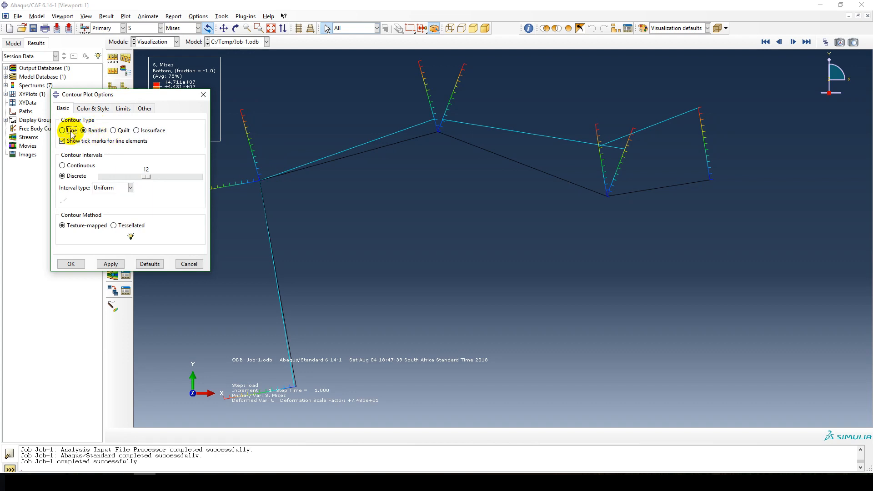
click(110, 264)
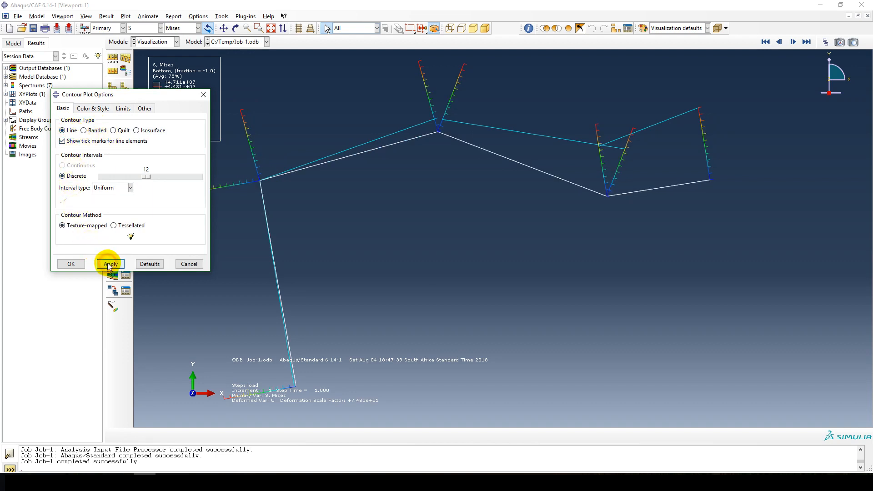
click(63, 141)
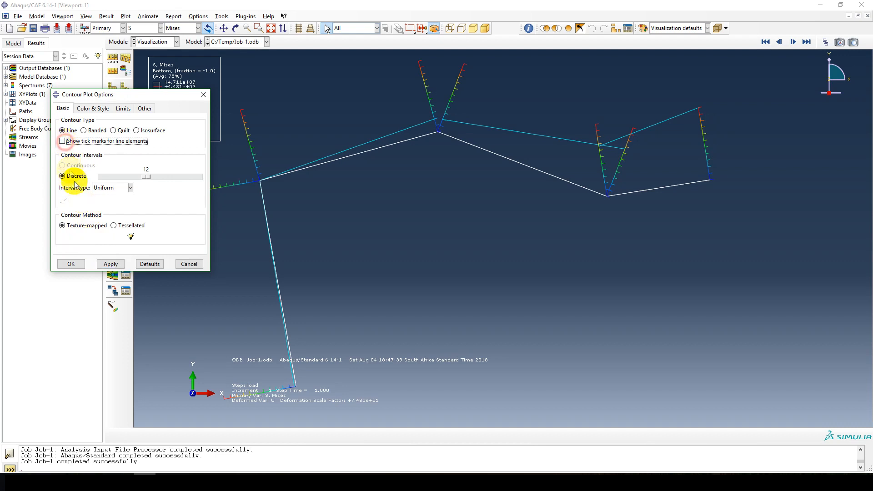
click(112, 264)
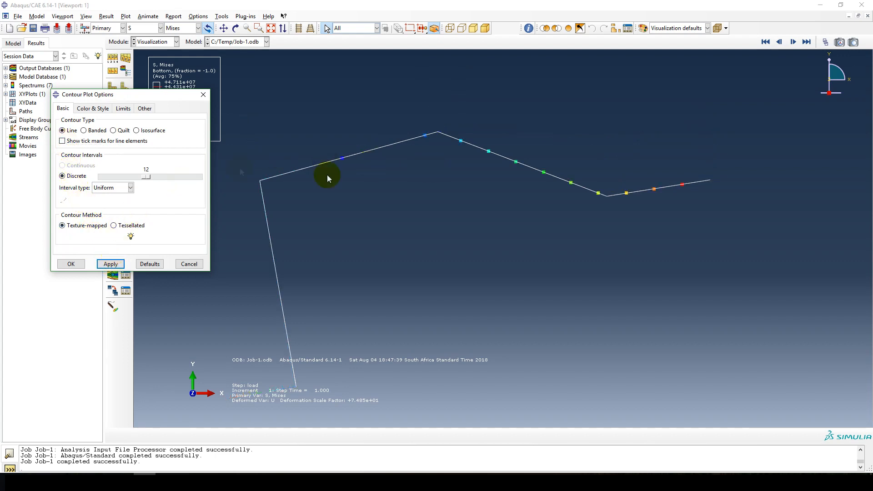
Step: Restore the Banded contour type and turn tick marks for line elements back on
click(84, 130)
click(112, 264)
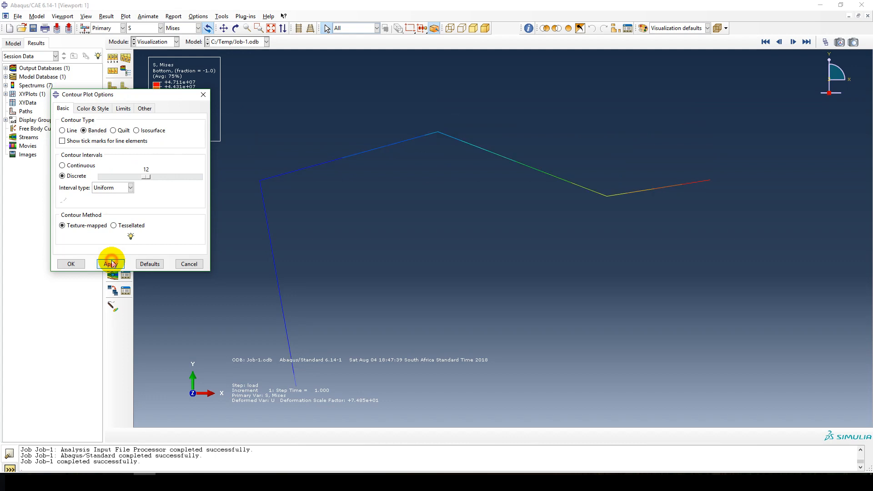
click(62, 141)
click(111, 263)
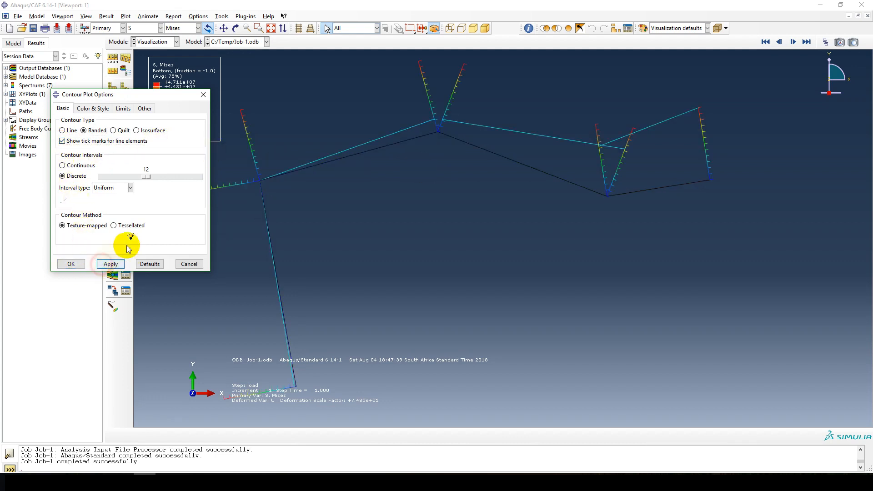
click(69, 265)
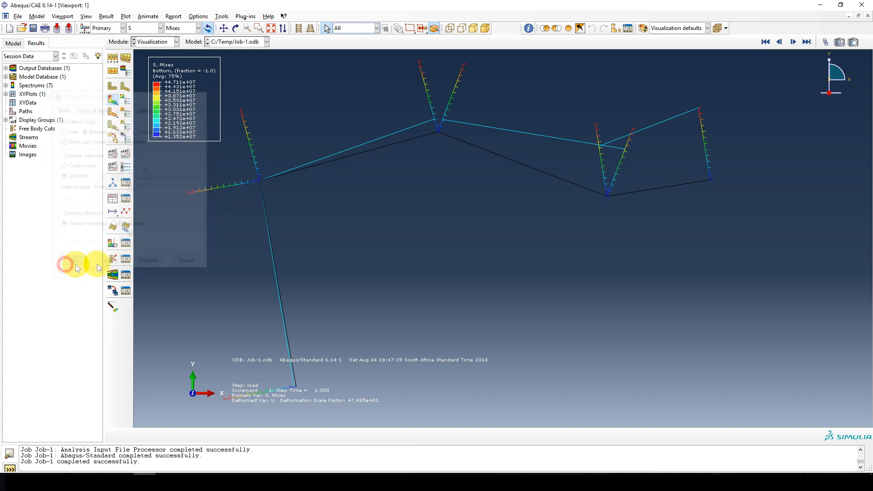
Step: Plot the contours of the section force NFORCSO2, followed by those of the bending moment NFORCSO6
click(160, 28)
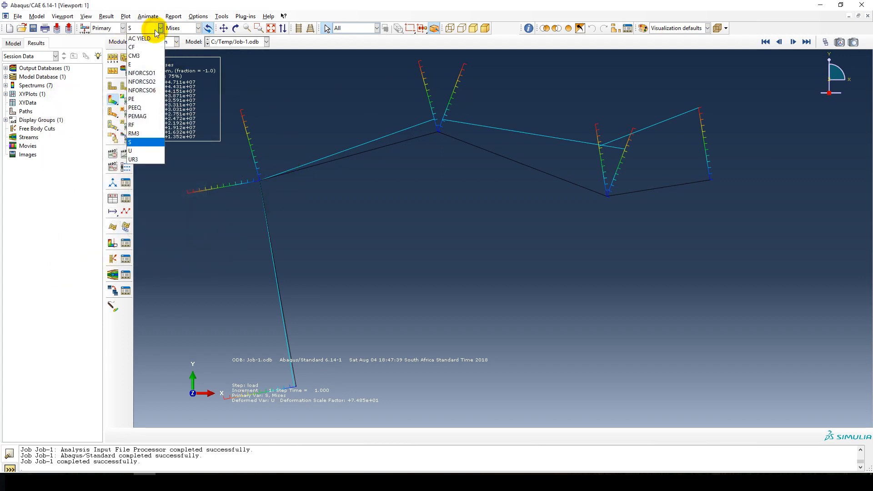
click(144, 82)
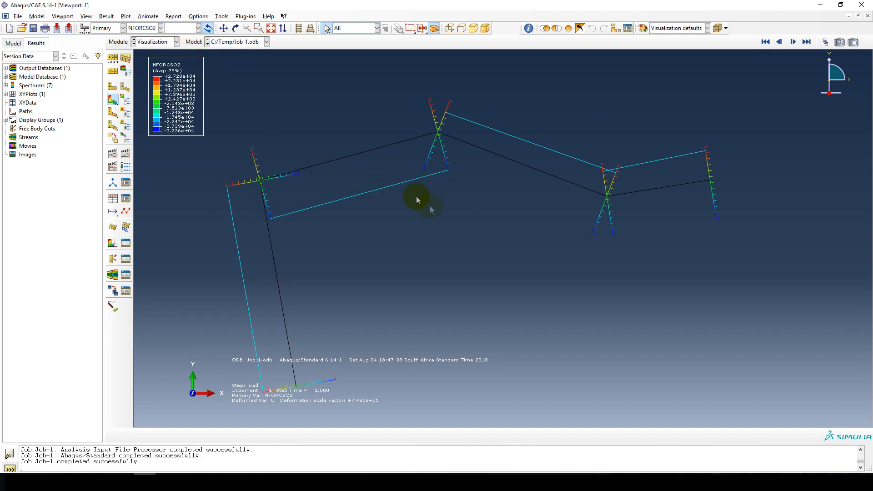
click(145, 28)
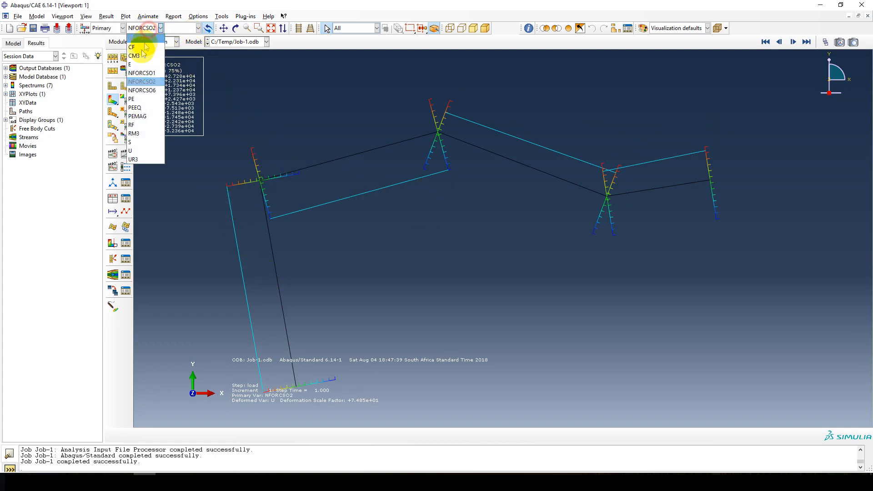
click(141, 91)
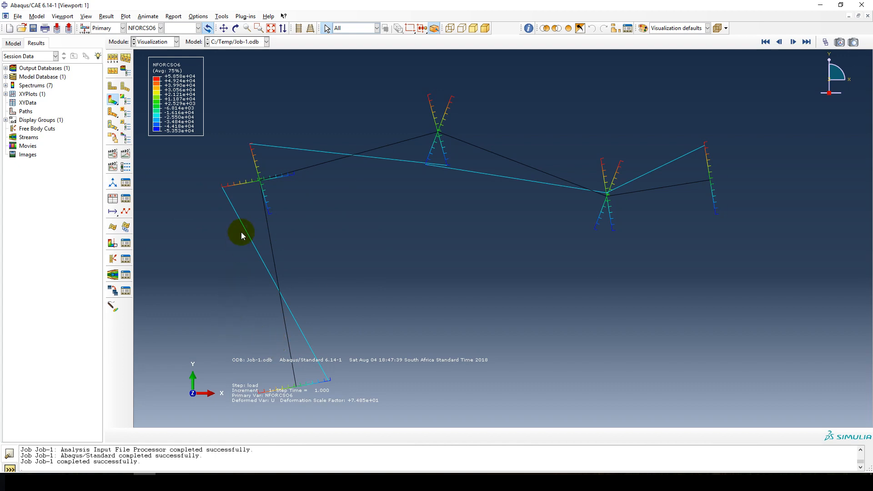
Step: Set the contour legend's font size to 12 points in the viewport annotation options
click(266, 221)
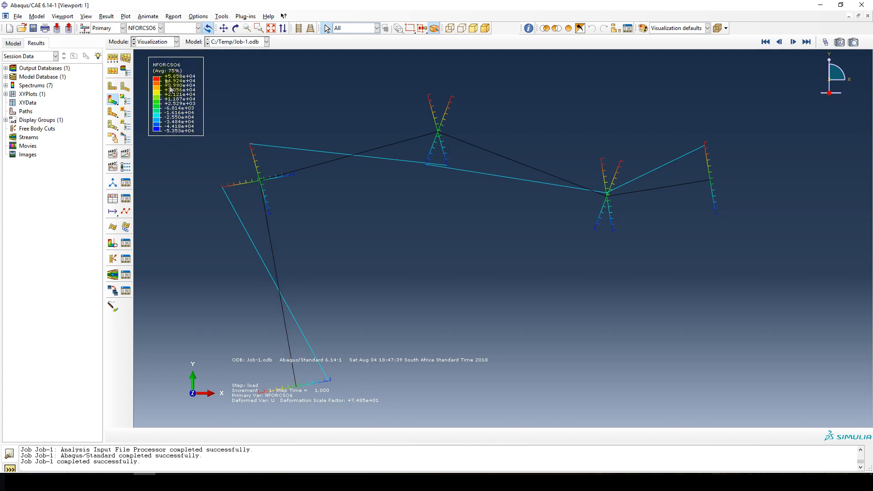
click(61, 17)
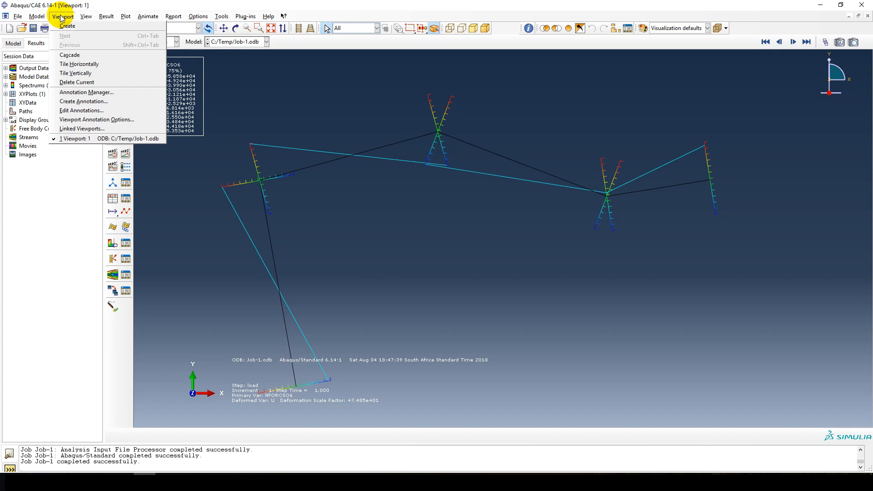
click(81, 120)
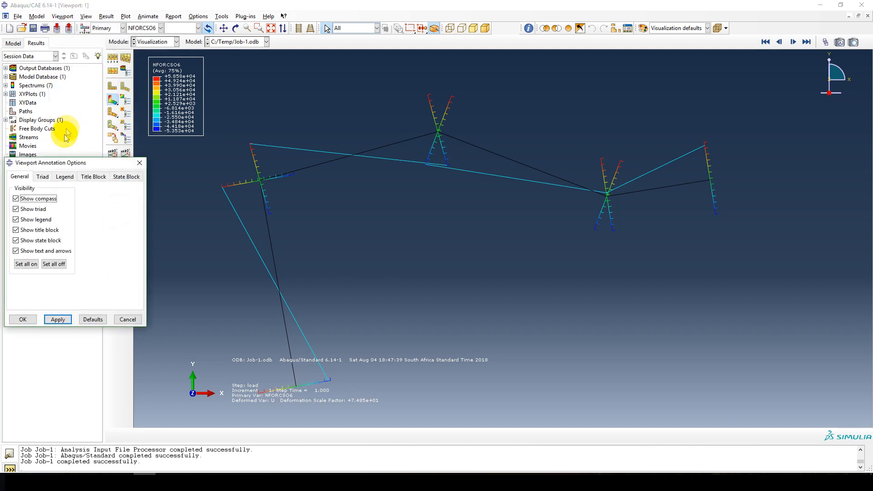
click(59, 178)
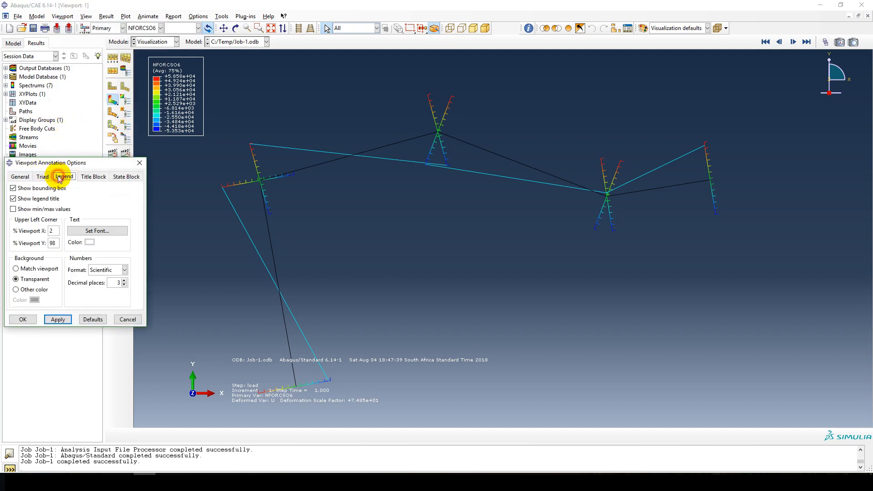
click(97, 230)
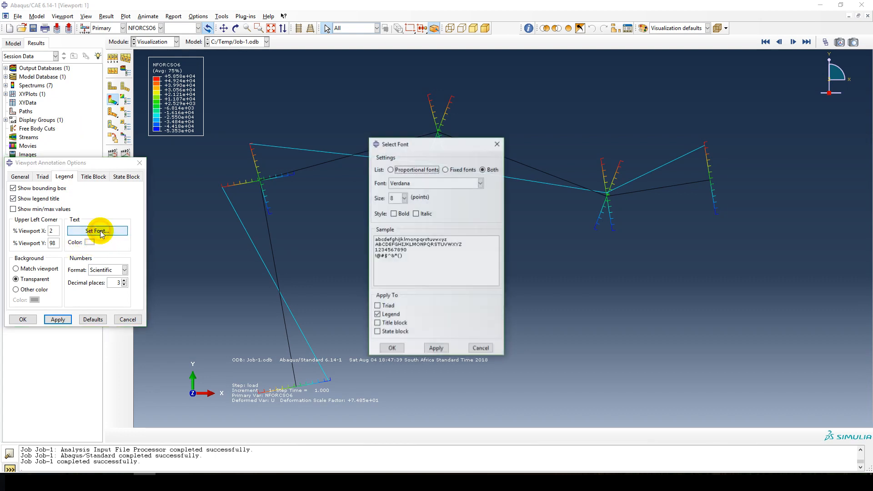
click(404, 198)
click(390, 229)
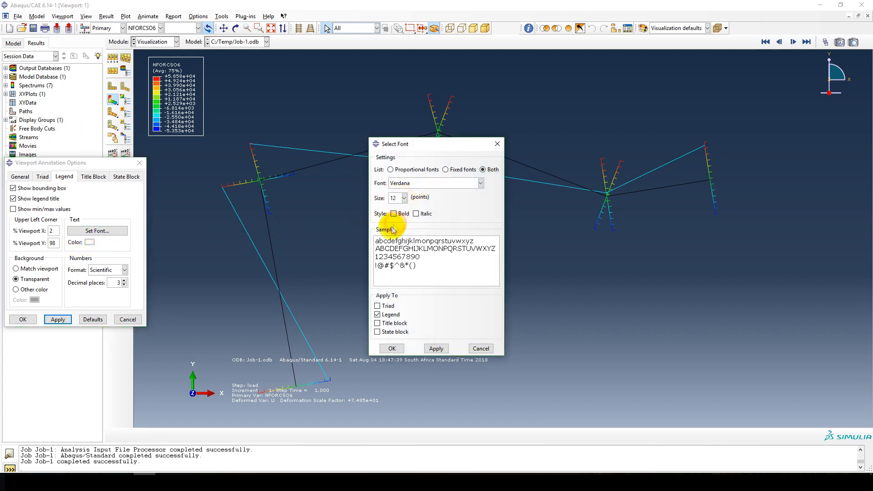
click(393, 349)
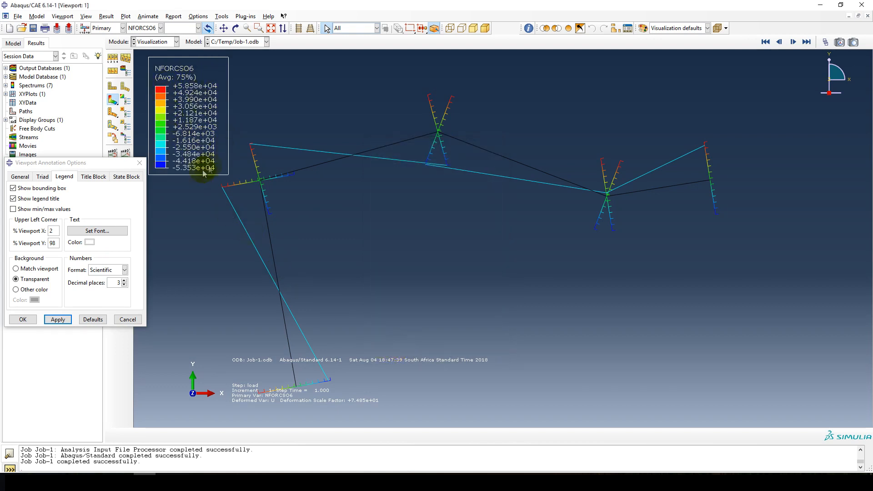
click(23, 319)
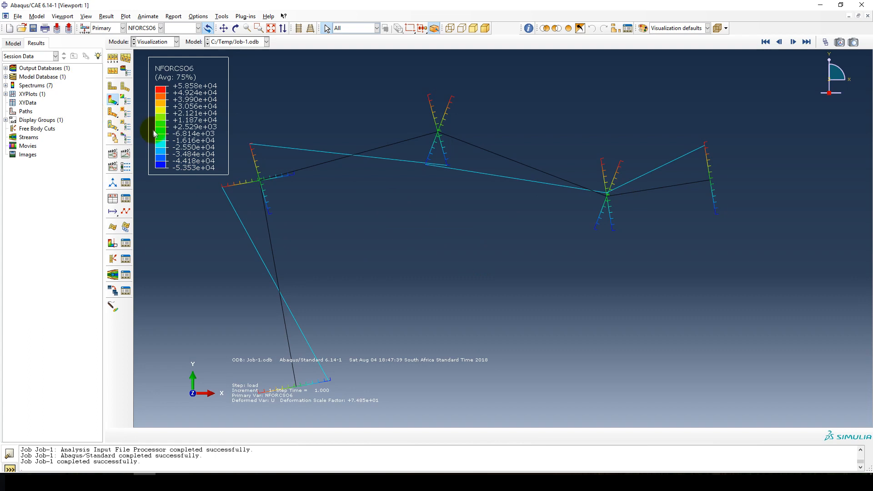
click(11, 44)
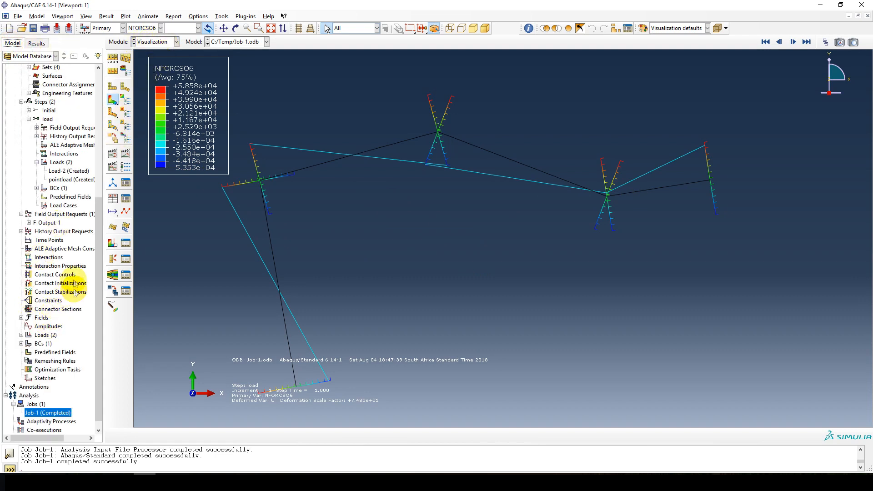
scroll(43, 300, up, 2)
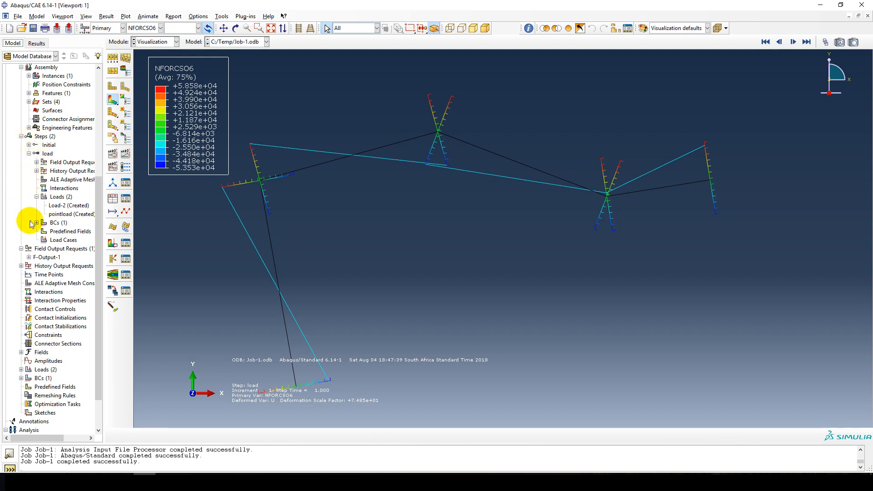
click(29, 154)
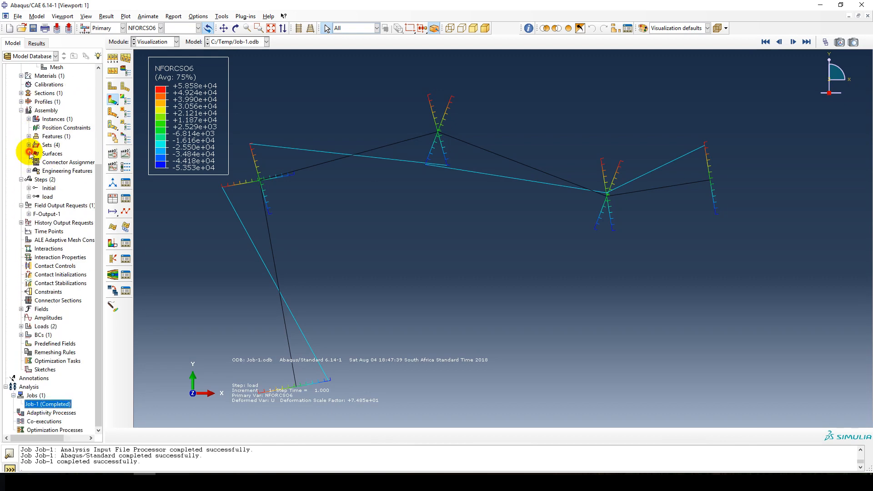
click(28, 188)
click(58, 206)
double_click(58, 206)
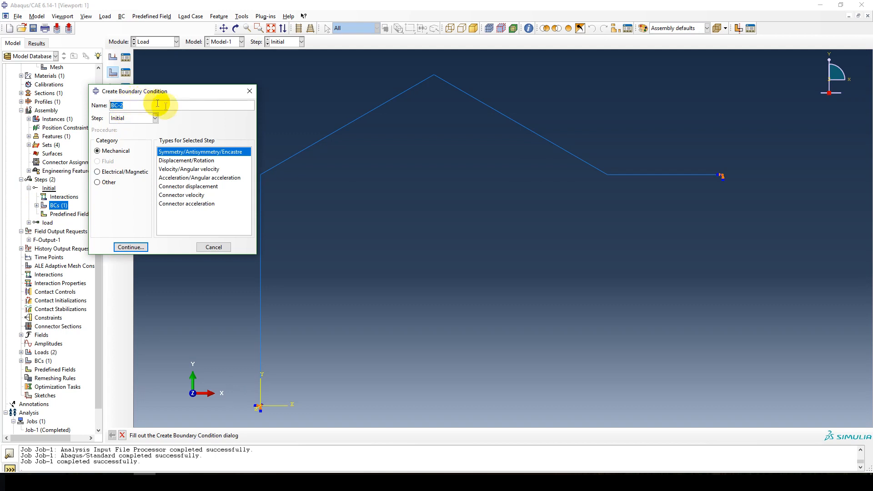
click(177, 161)
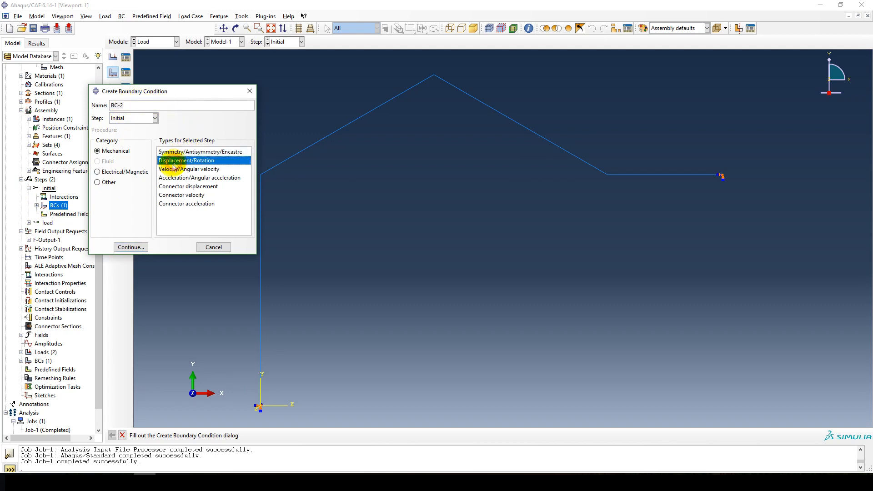
click(129, 248)
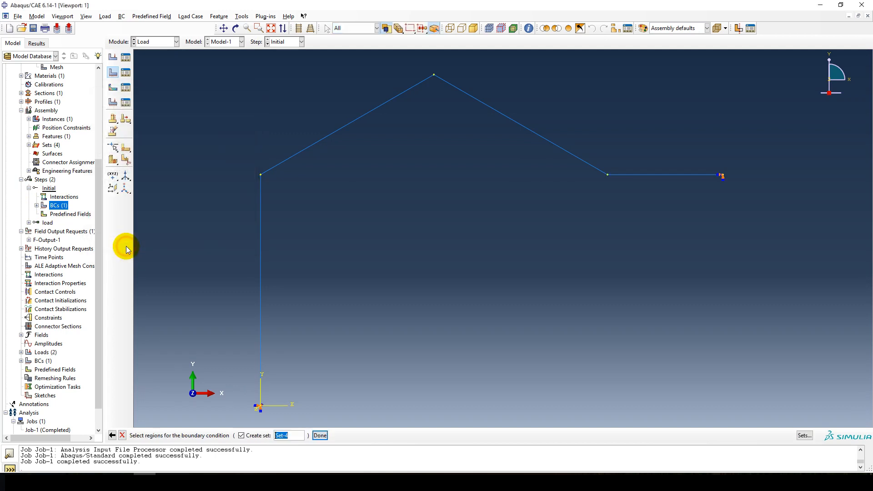
click(609, 175)
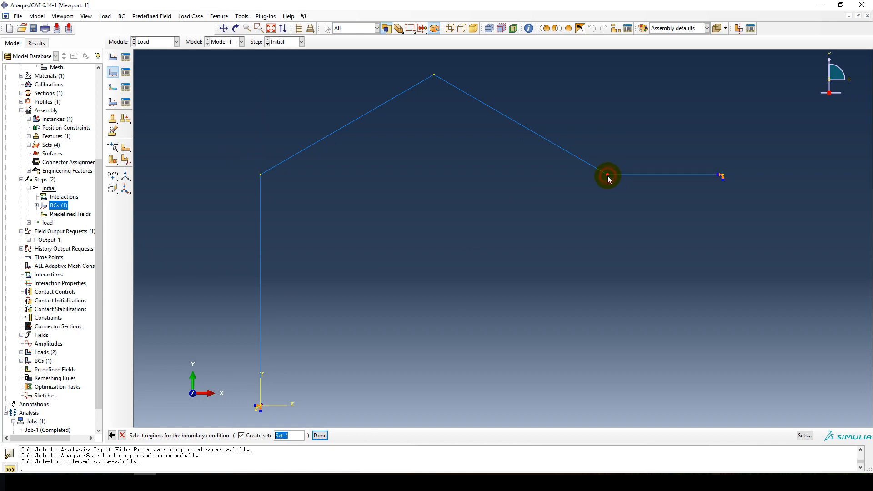
click(320, 435)
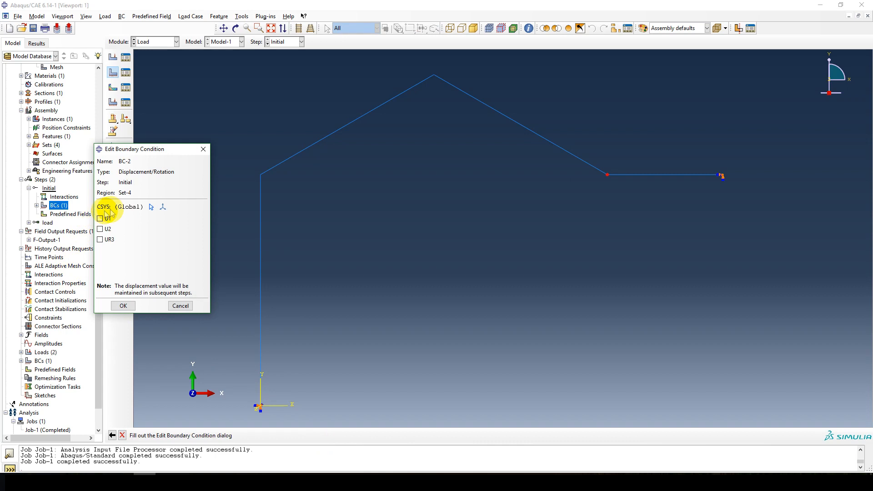
click(100, 218)
click(100, 229)
click(100, 239)
click(100, 229)
click(100, 240)
click(100, 218)
double_click(101, 229)
double_click(101, 240)
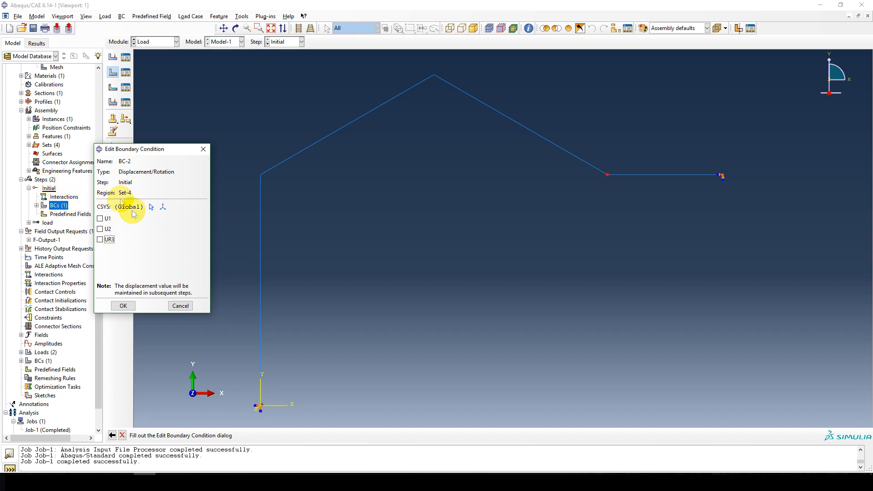
click(177, 305)
click(29, 188)
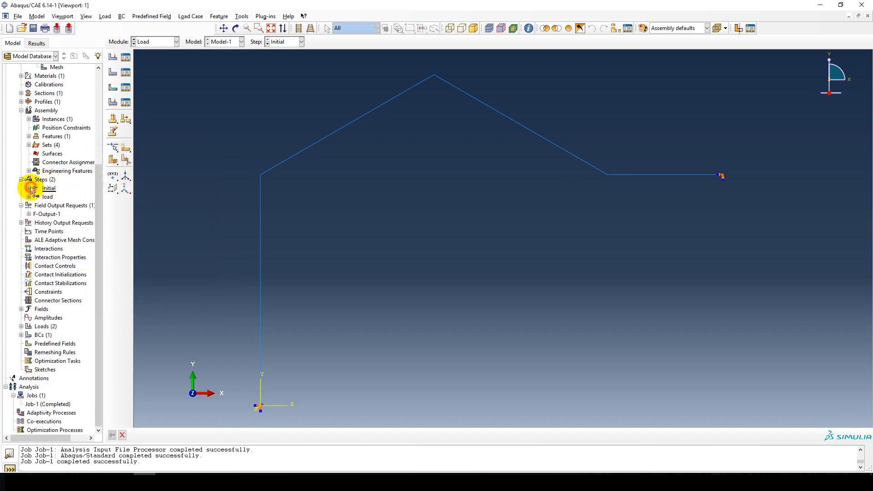
Step: Create a Displacement/Rotation boundary condition named Prescribed rotation in the load step, at the joint between the right rafter and the horizontal beam
click(29, 196)
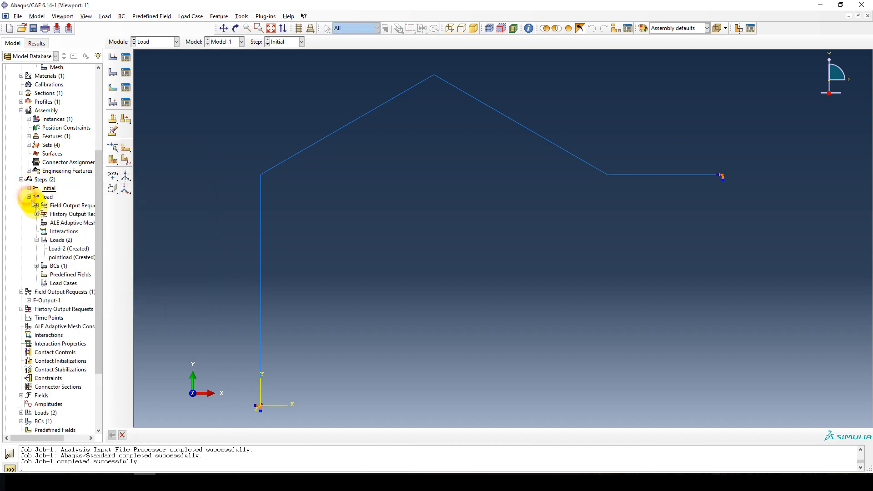
double_click(54, 267)
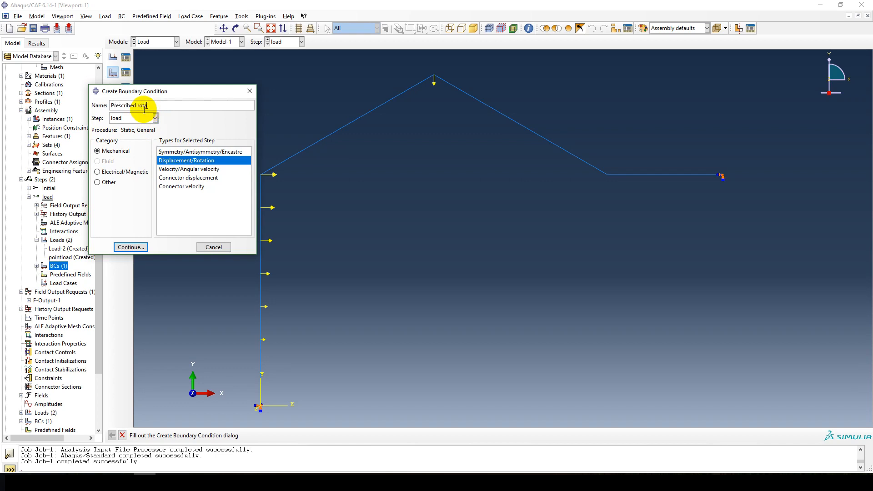
click(131, 247)
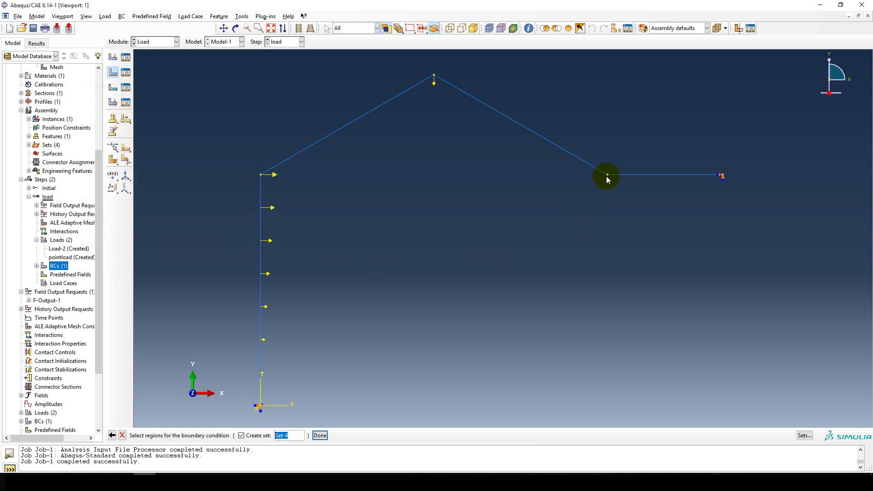
click(319, 435)
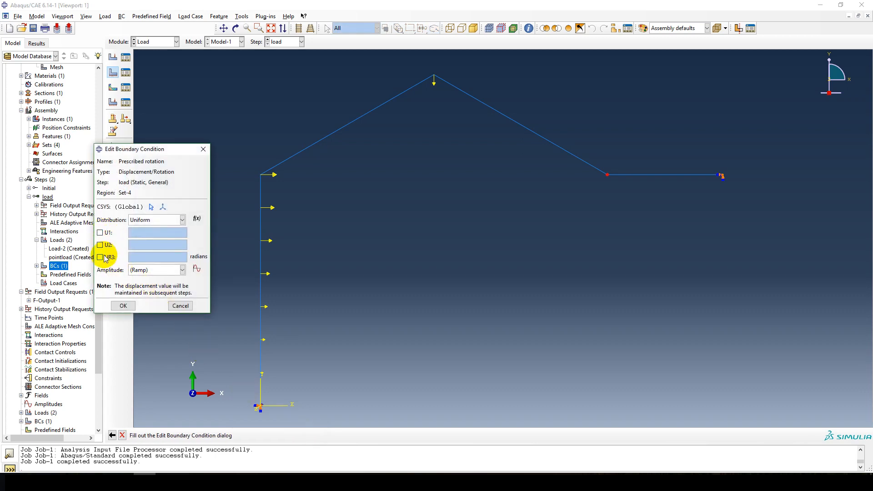
Step: Prescribe a UR3 rotation of 1 radian for the boundary condition, leaving U1 and U2 free
click(100, 258)
double_click(136, 258)
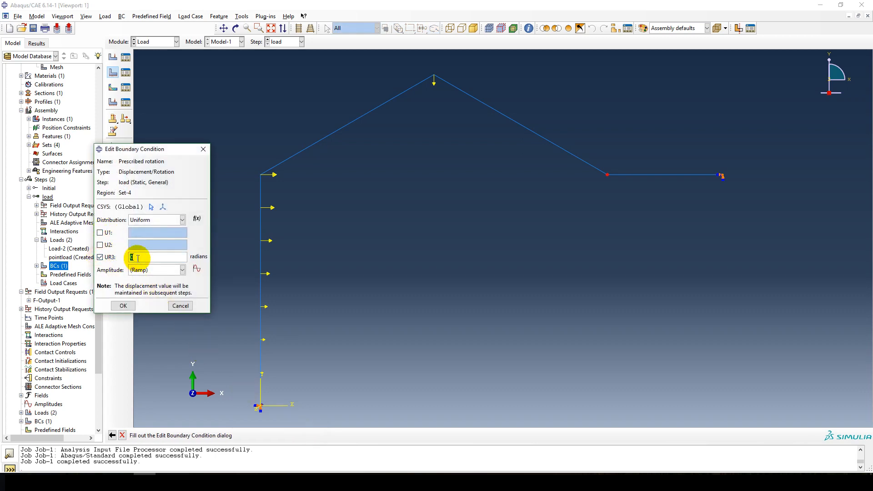
text(1)
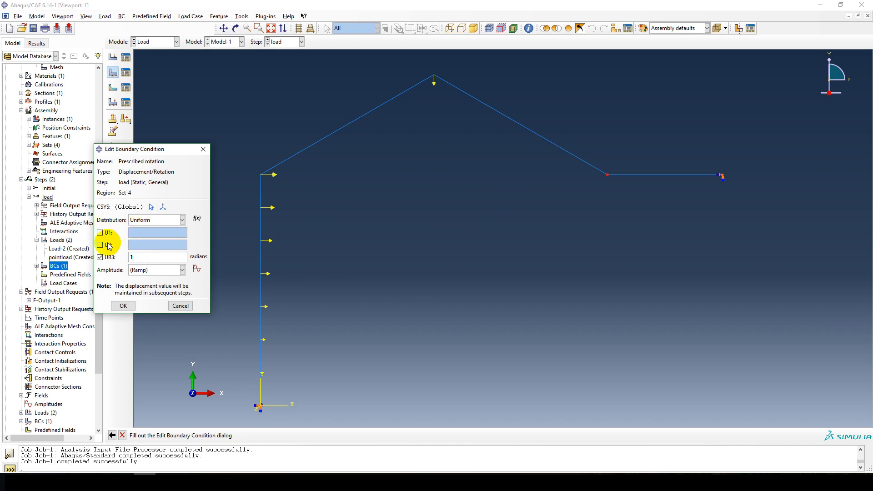
click(100, 245)
click(100, 246)
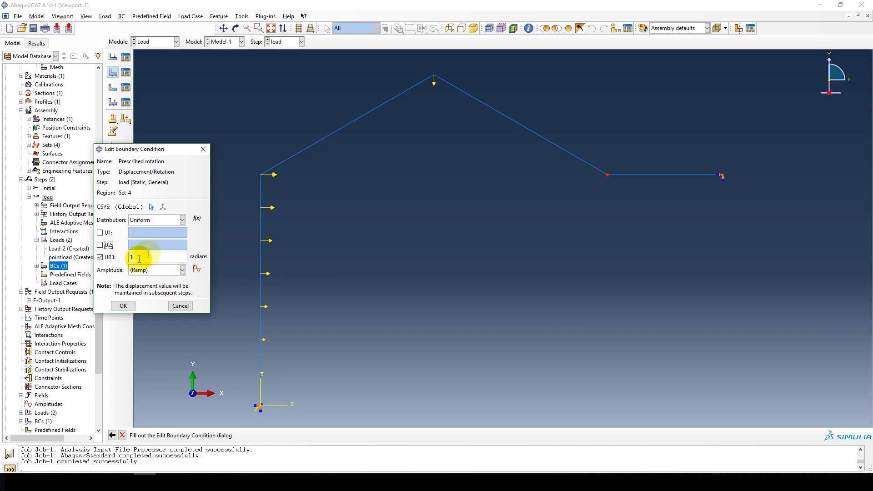
click(122, 305)
Step: Suppress the spring in the Frame part's engineering features
scroll(51, 248, up, 4)
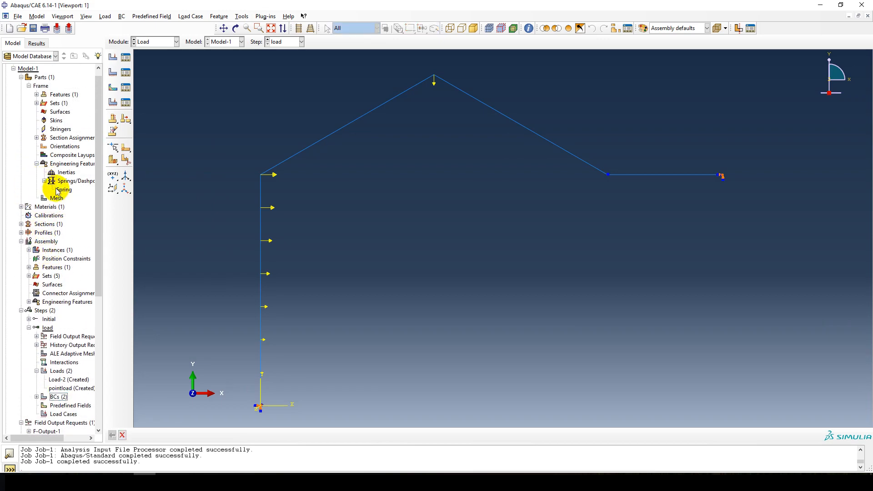
right_click(64, 194)
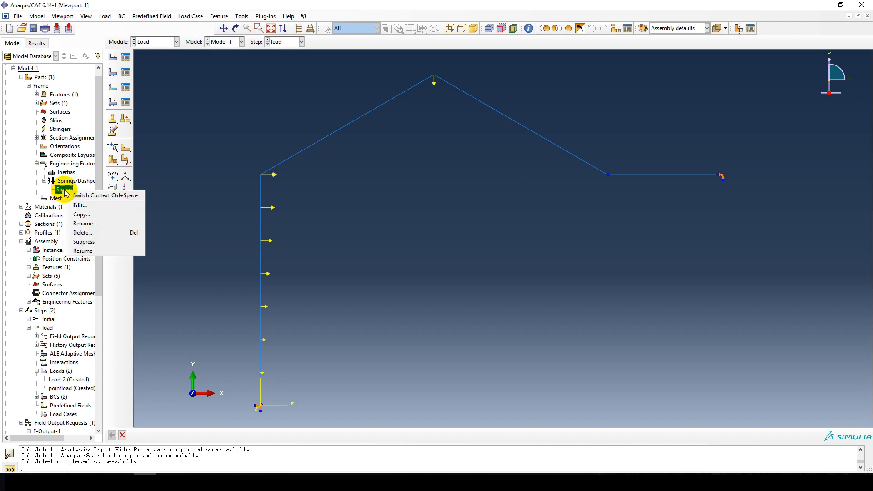
click(87, 243)
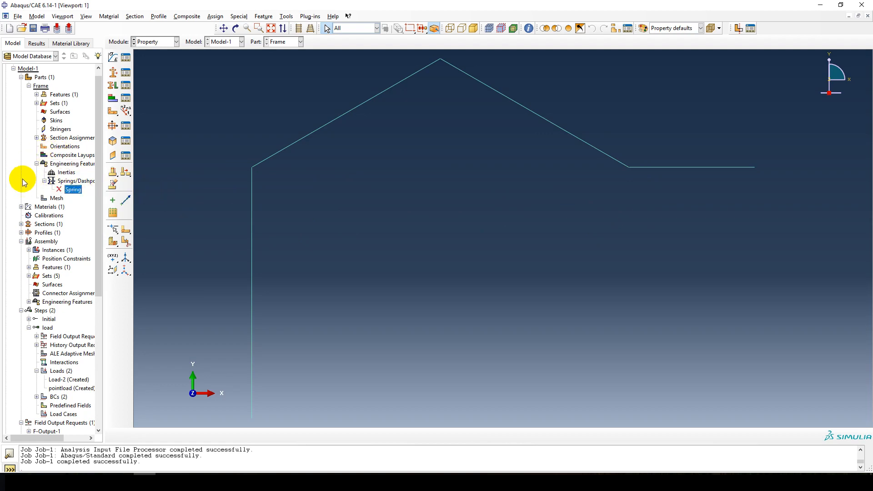
Step: Resubmit Job-1 for analysis, overwriting its existing job files
scroll(21, 180, down, 8)
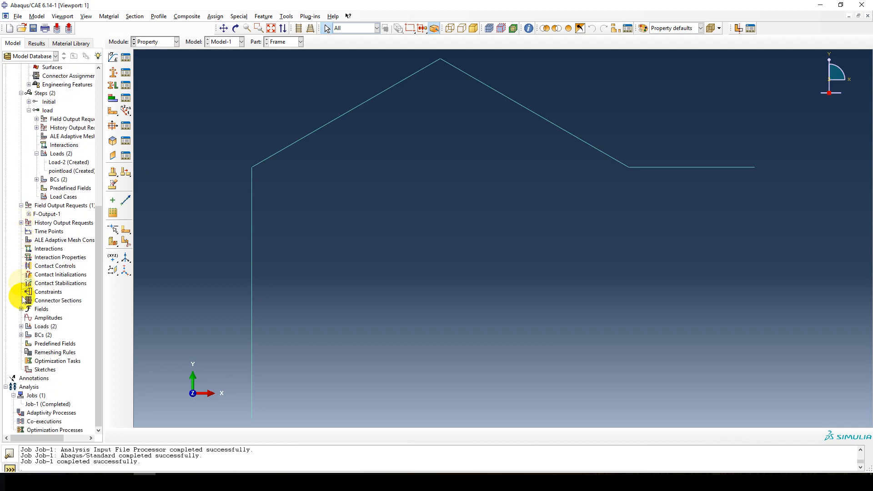
click(49, 404)
right_click(49, 406)
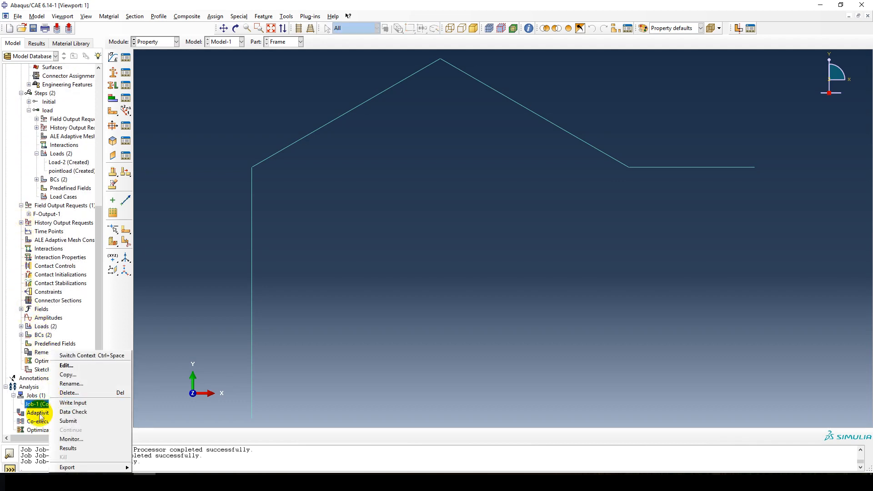
click(73, 422)
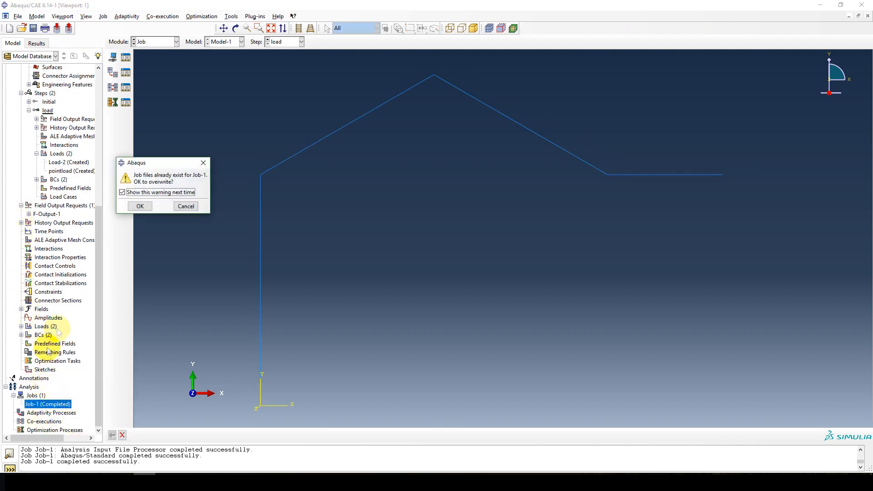
click(141, 207)
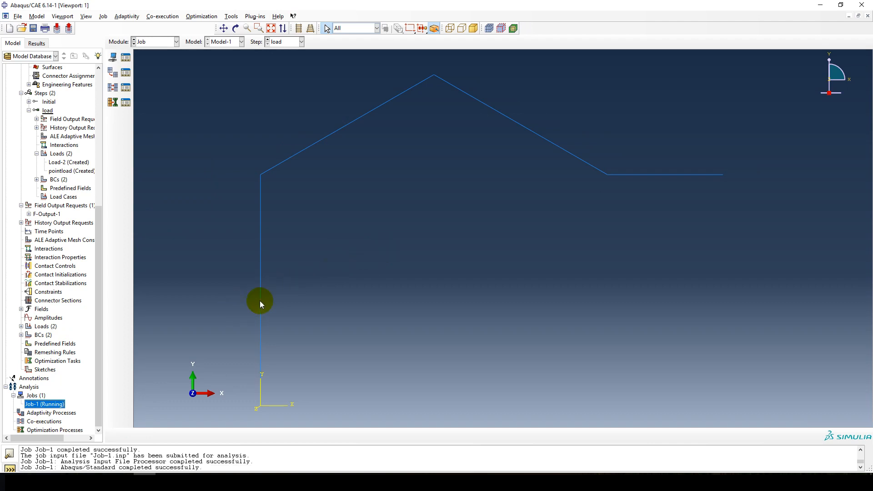
Step: Open the new results of Job-1 and plot the Mises stress contours on the deformed frame
right_click(56, 406)
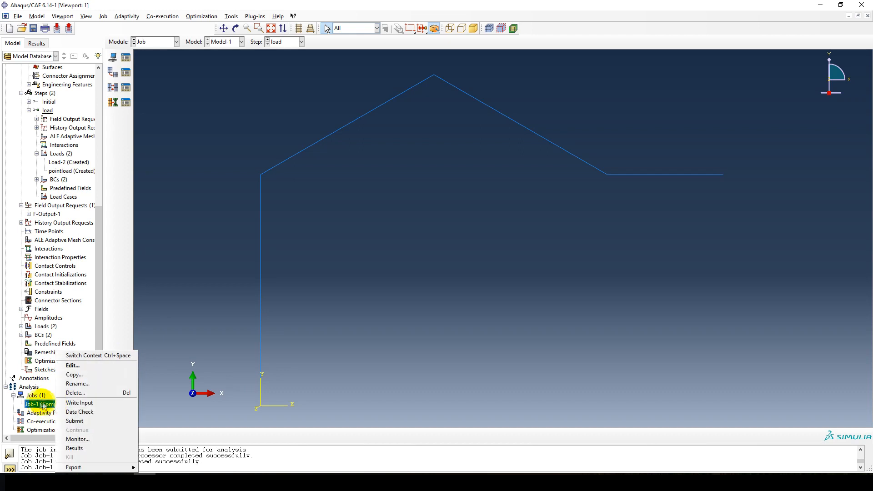
click(75, 448)
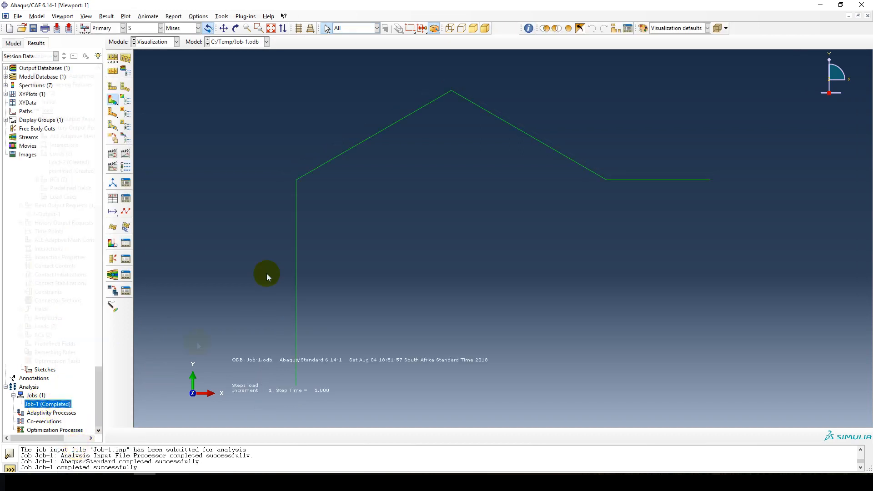
click(113, 101)
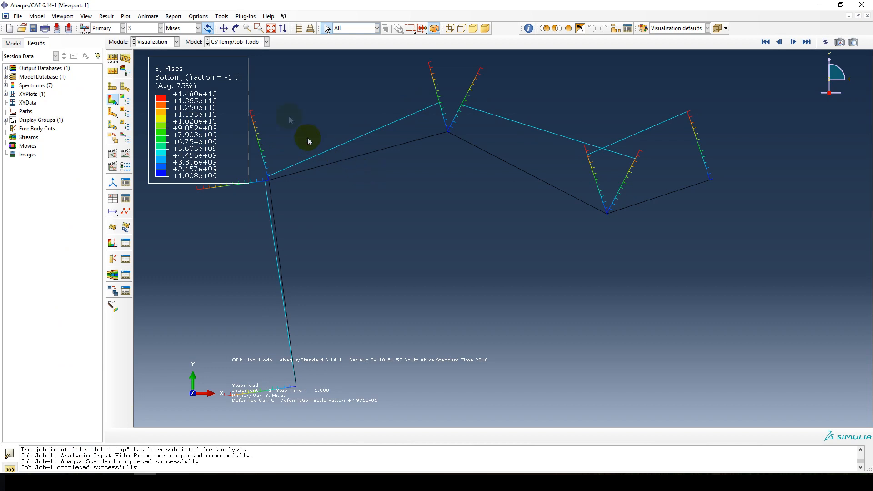
Step: Plot the beam section nodal force NFORCSO2 and then NFORCSO6 as contours on the deformed frame
click(151, 28)
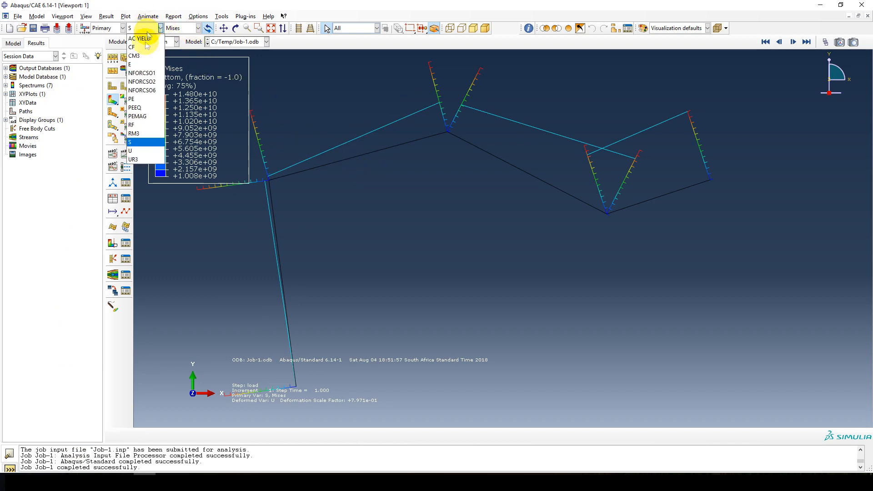
click(141, 82)
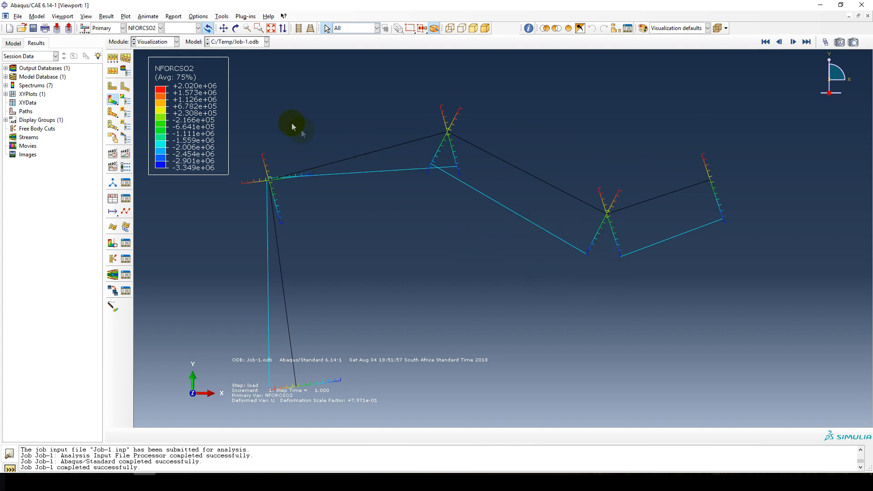
click(145, 27)
click(143, 91)
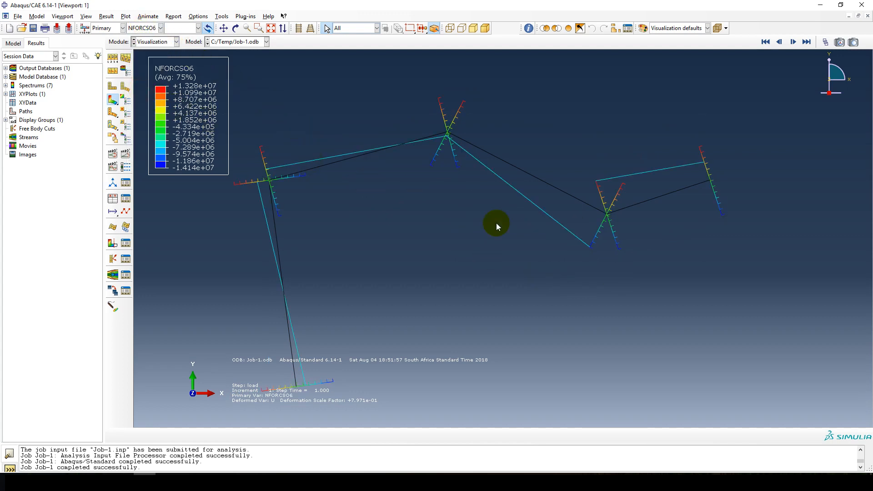
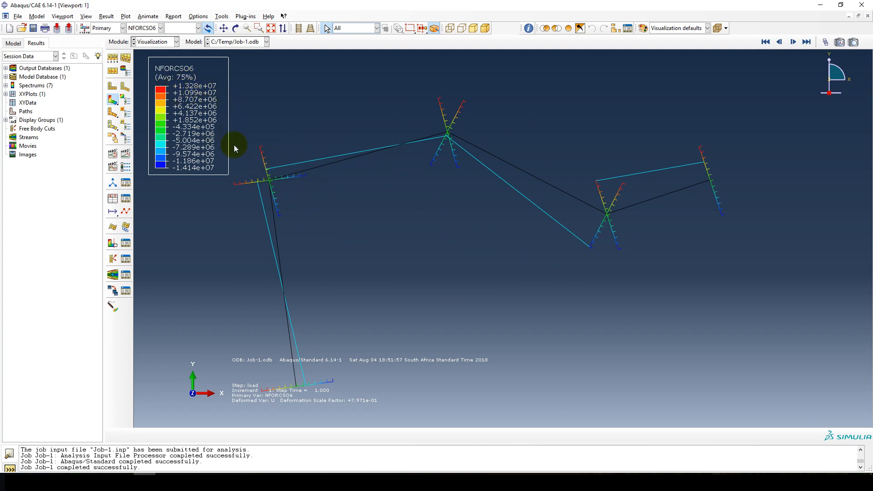
Step: Set up a field output report at Unique Nodal position with NFORCSO1, NFORCSO2, NFORCSO6, RF and RM3
click(174, 16)
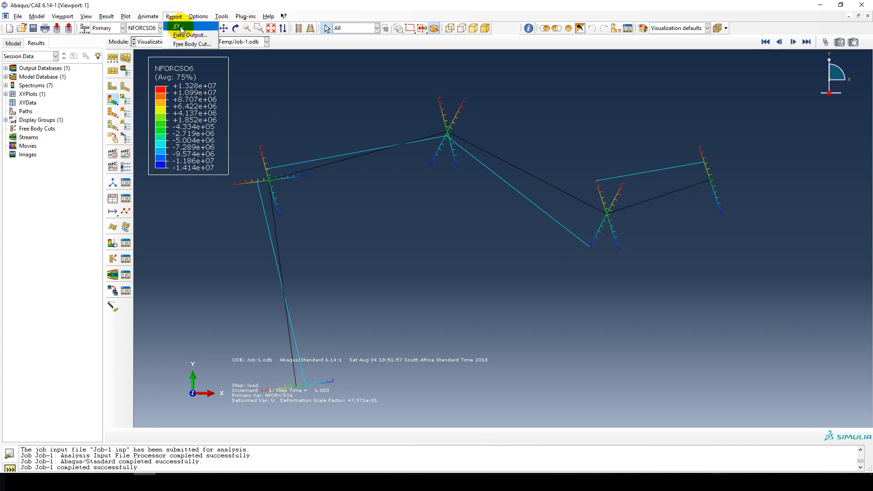
click(184, 36)
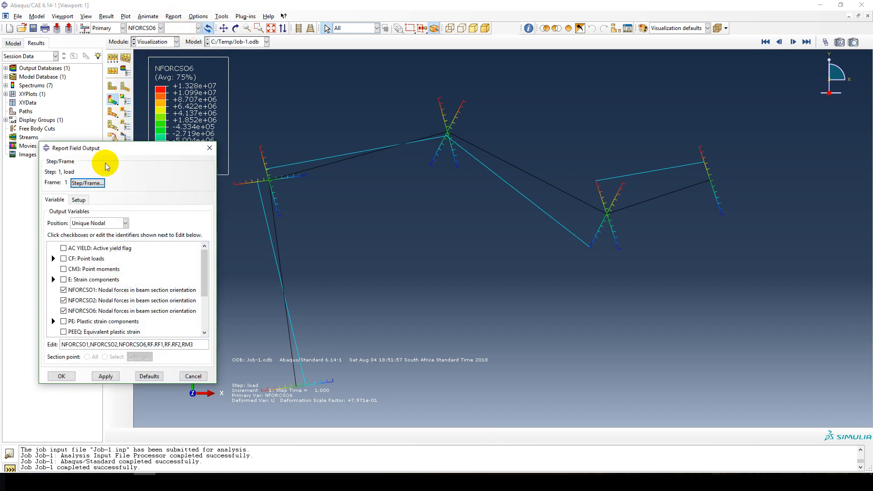
drag(131, 150, 153, 127)
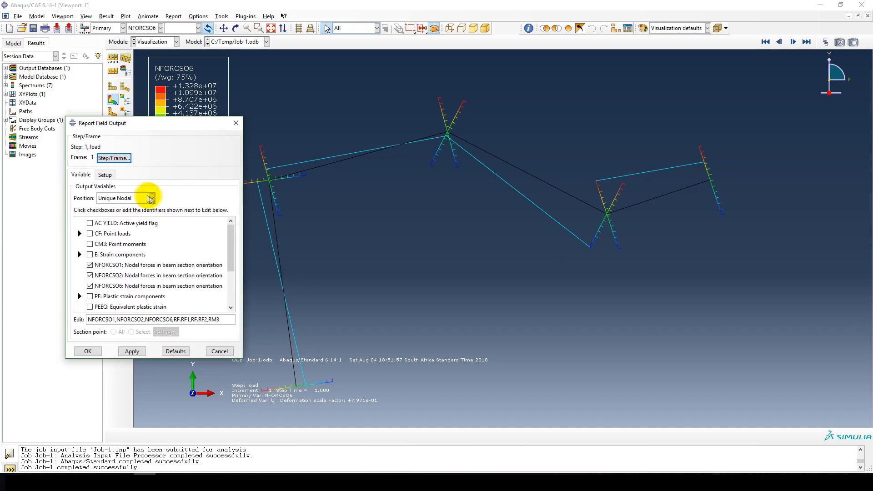
click(152, 197)
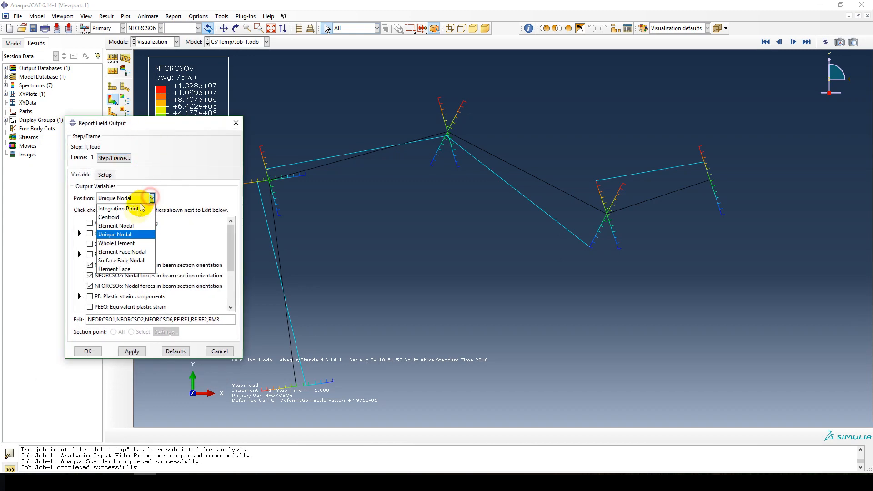
click(122, 234)
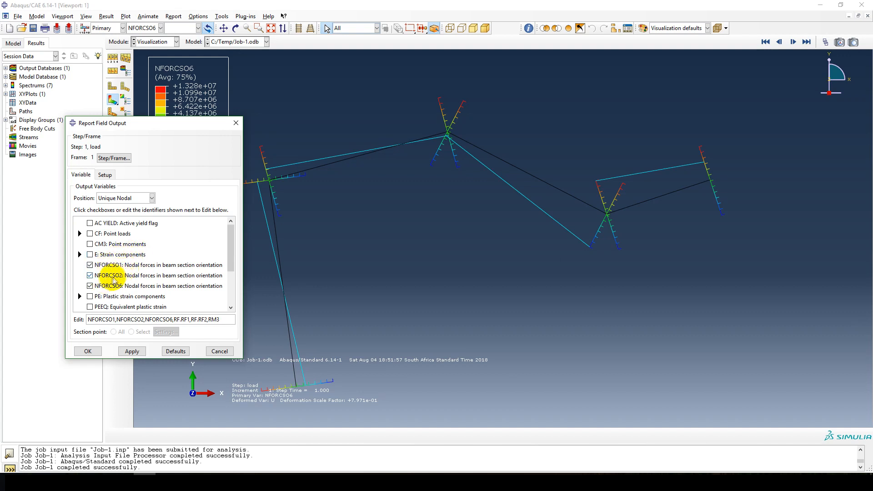
scroll(113, 281, down, 2)
click(90, 264)
click(90, 274)
click(90, 274)
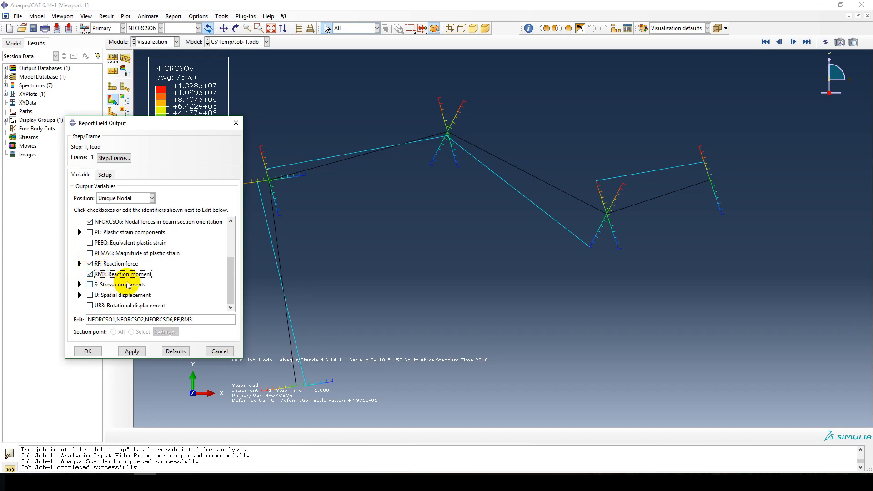
scroll(95, 294, up, 3)
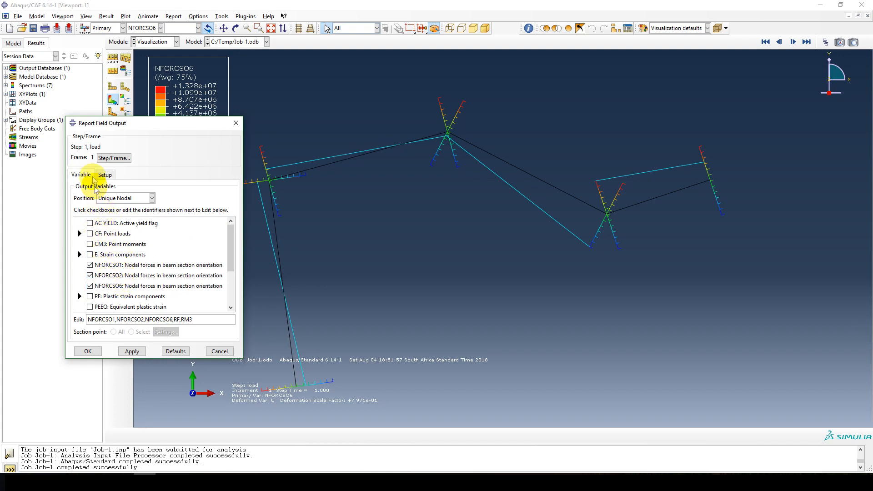
Step: Write the field output report to frame.rpt as a single table without appending, and close the report settings
click(104, 175)
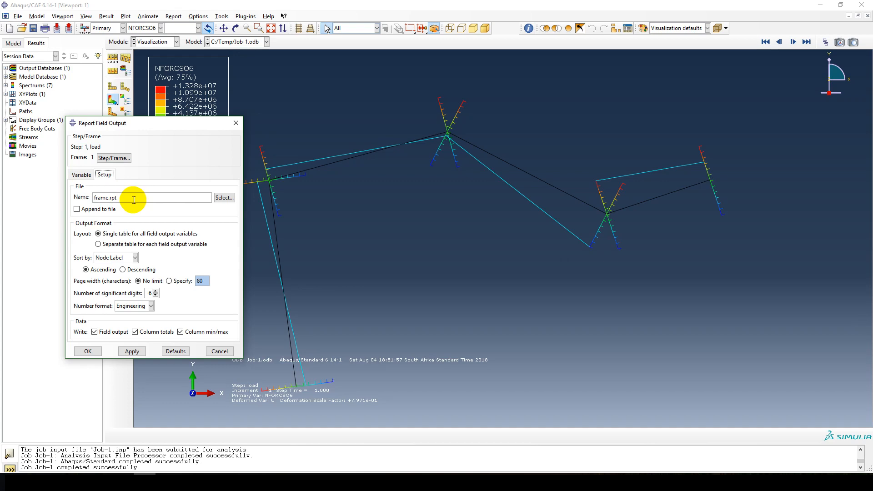
drag(173, 122, 249, 85)
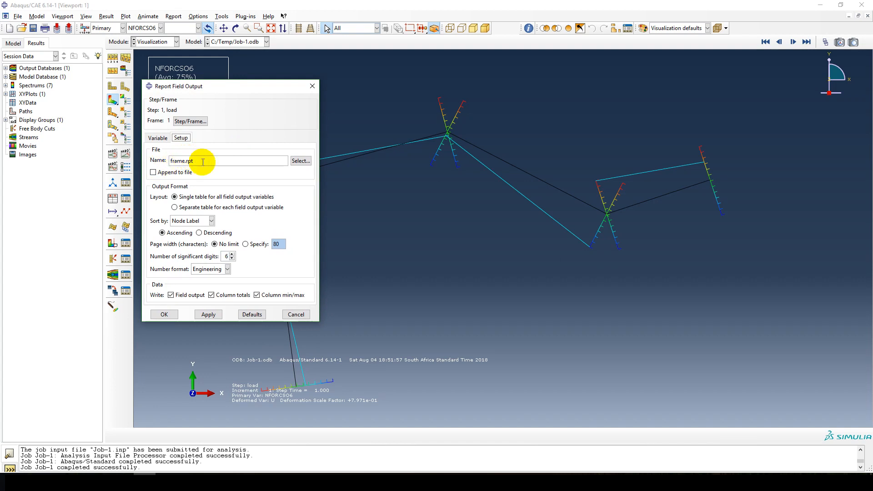
click(211, 315)
click(205, 221)
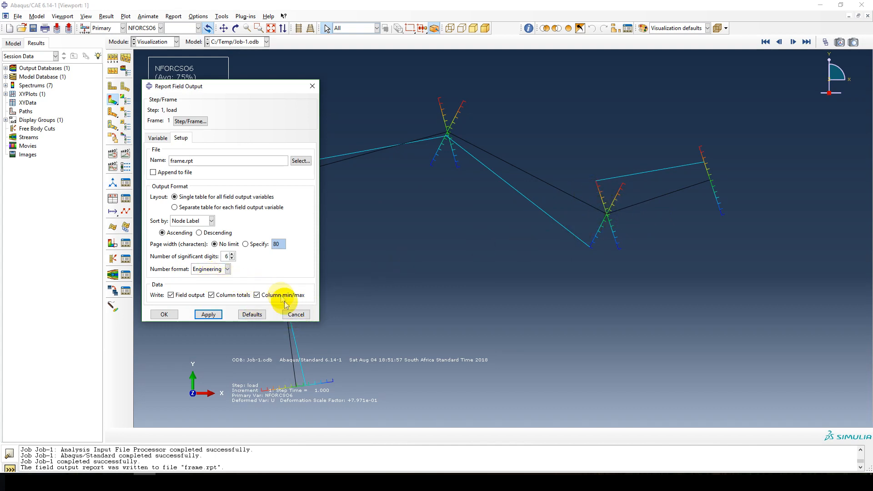
click(296, 313)
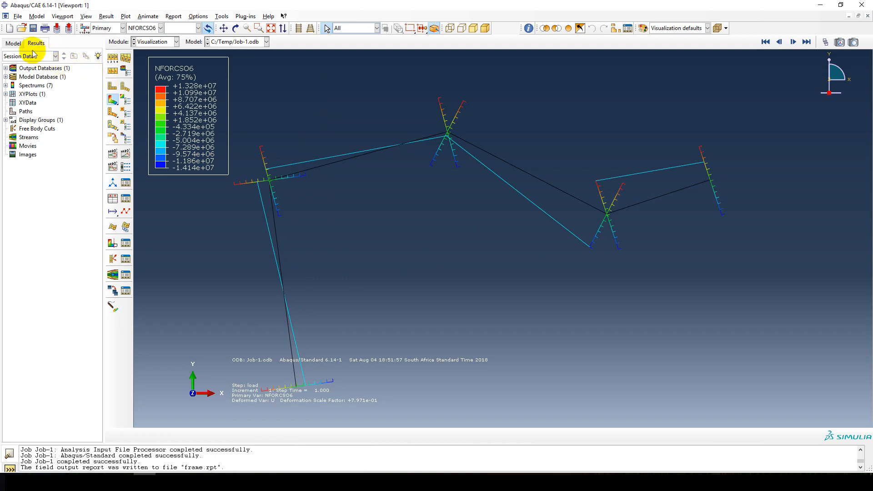
Step: Expand the boundary conditions of the load step in the model tree
click(14, 45)
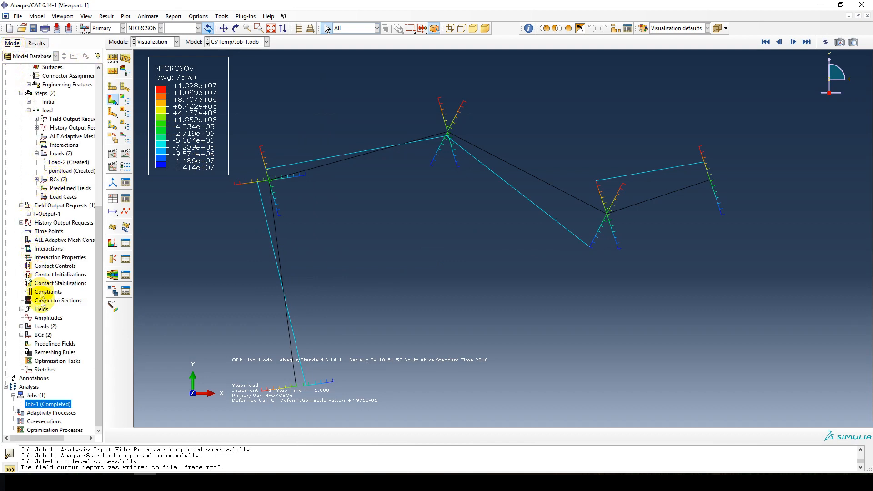
scroll(38, 284, up, 5)
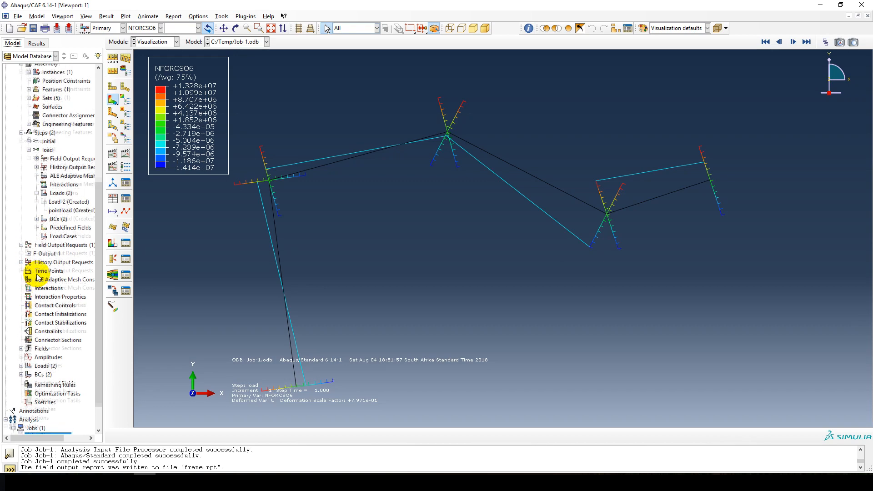
click(36, 317)
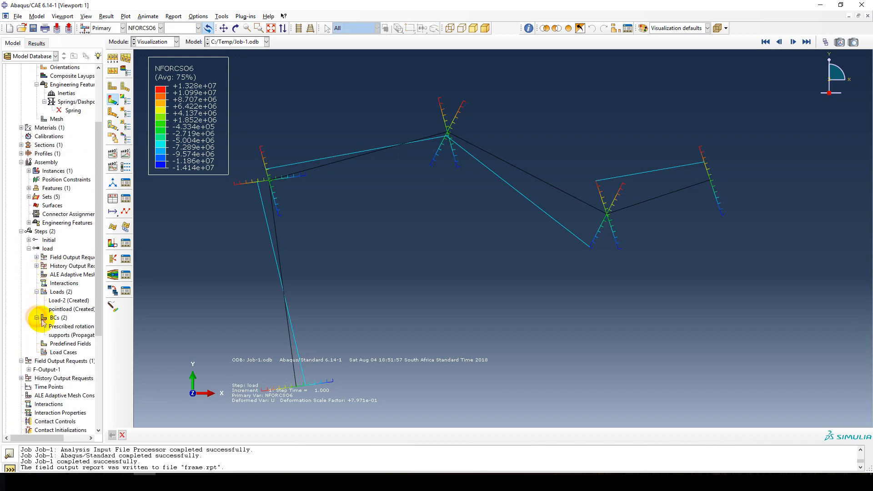
right_click(66, 327)
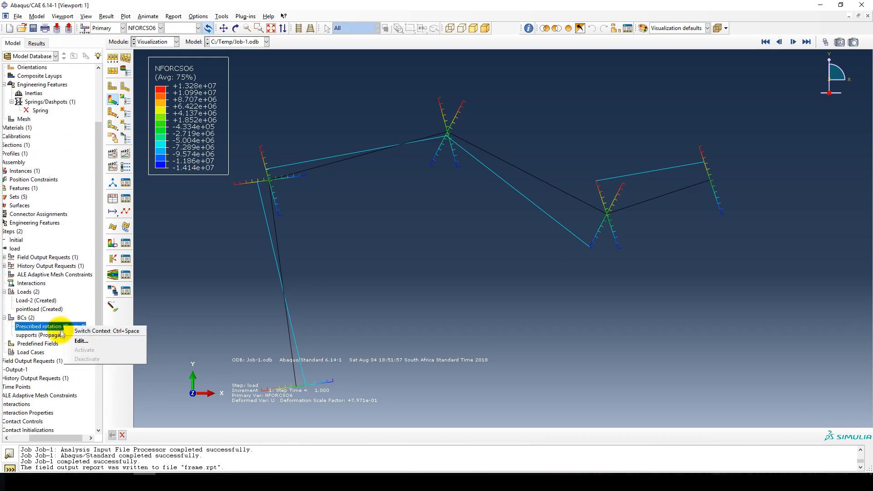
click(27, 325)
scroll(27, 324, up, 1)
scroll(27, 324, up, 3)
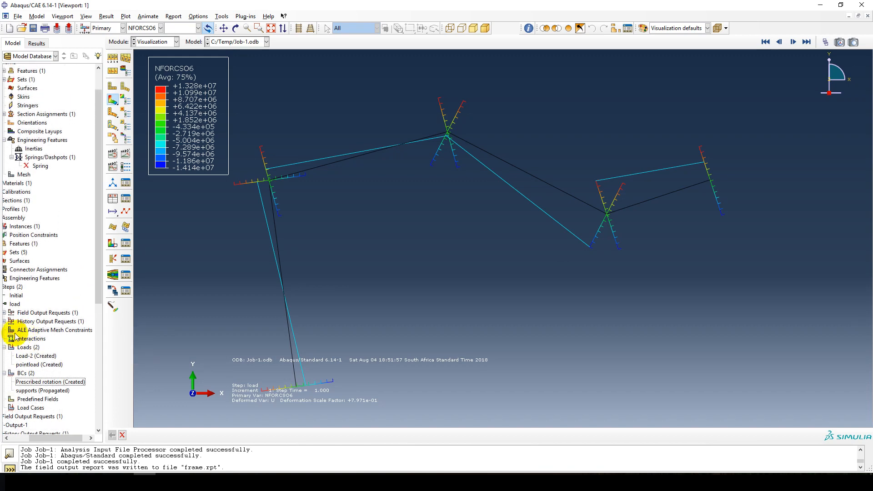
drag(52, 443, 32, 441)
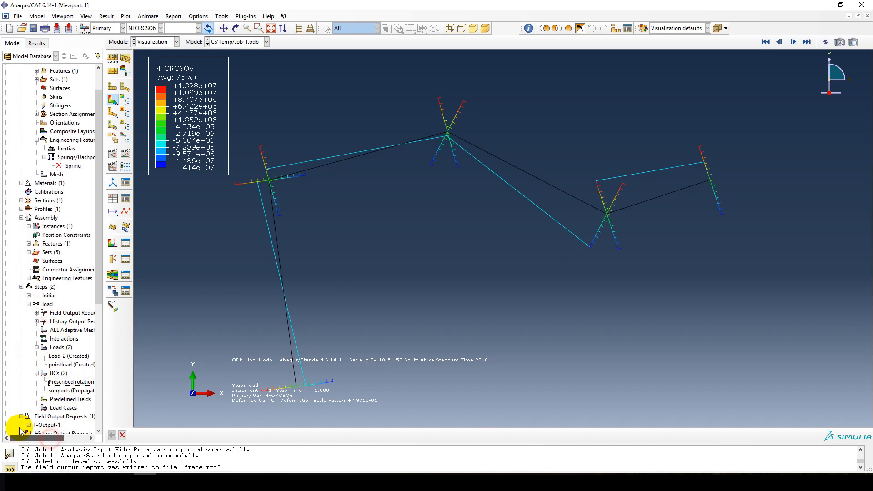
Step: Suppress the Prescribed rotation boundary condition in the model's list of BCs
scroll(19, 318, down, 2)
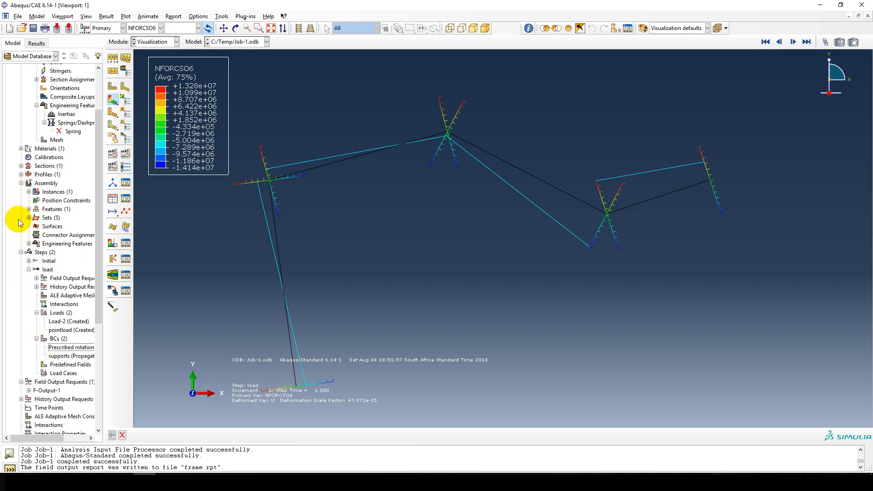
scroll(20, 314, down, 4)
scroll(19, 318, down, 2)
click(21, 373)
click(46, 383)
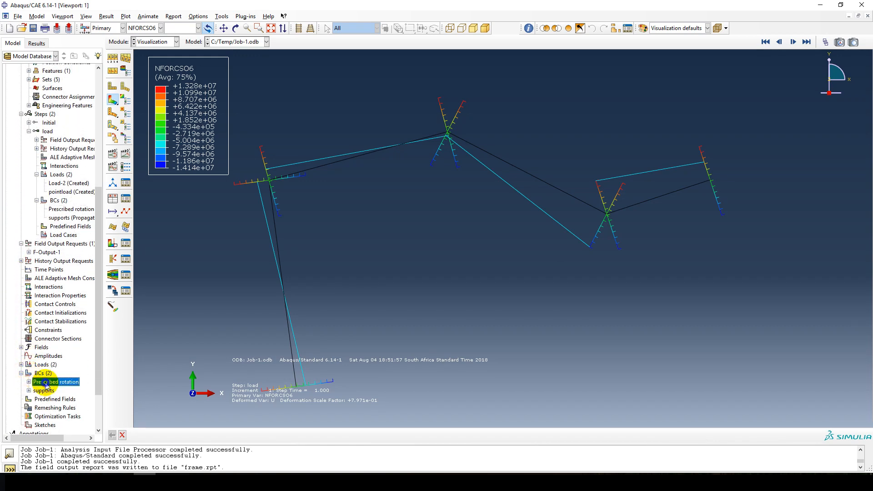
right_click(46, 383)
click(68, 431)
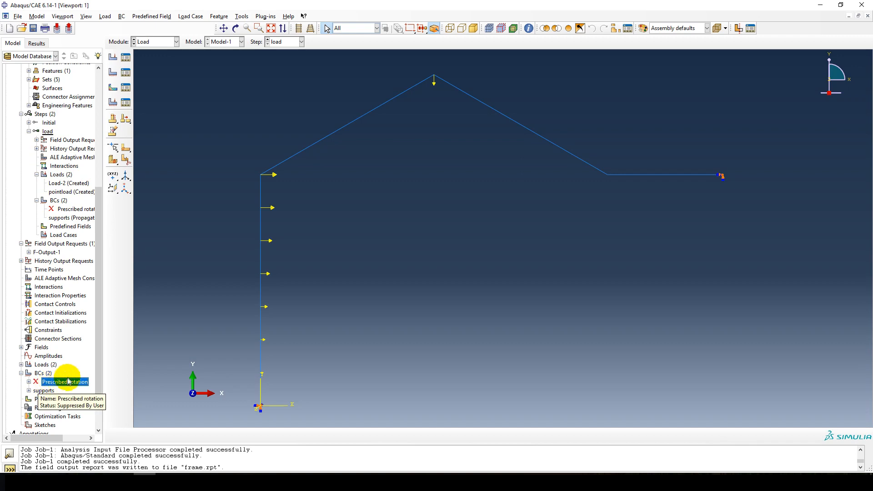
Step: Resume the suppressed spring in the Frame part's engineering features
scroll(58, 356, up, 8)
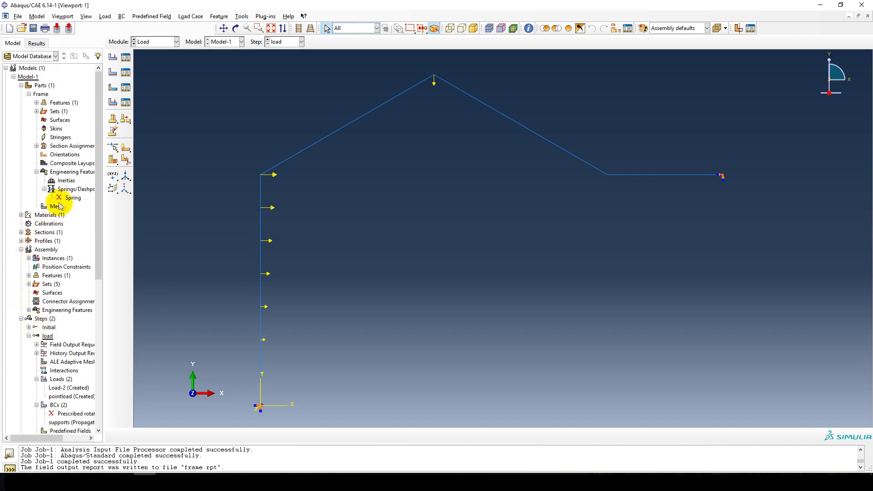
right_click(68, 200)
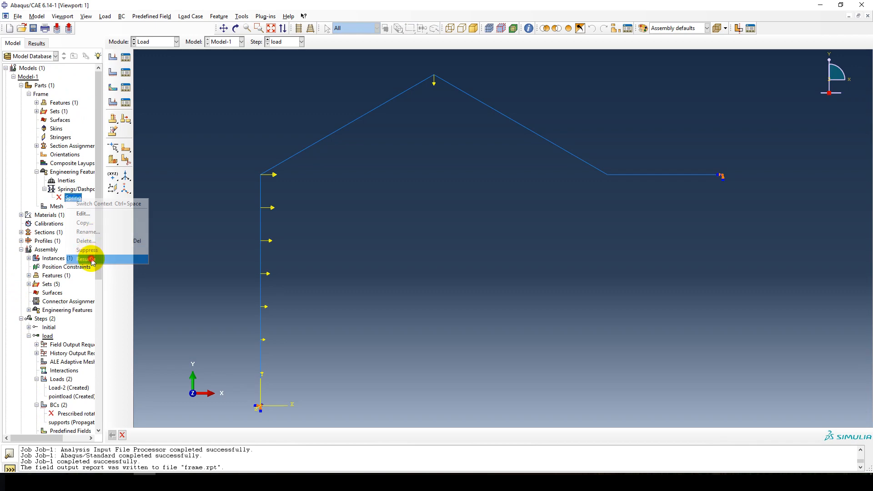
click(86, 258)
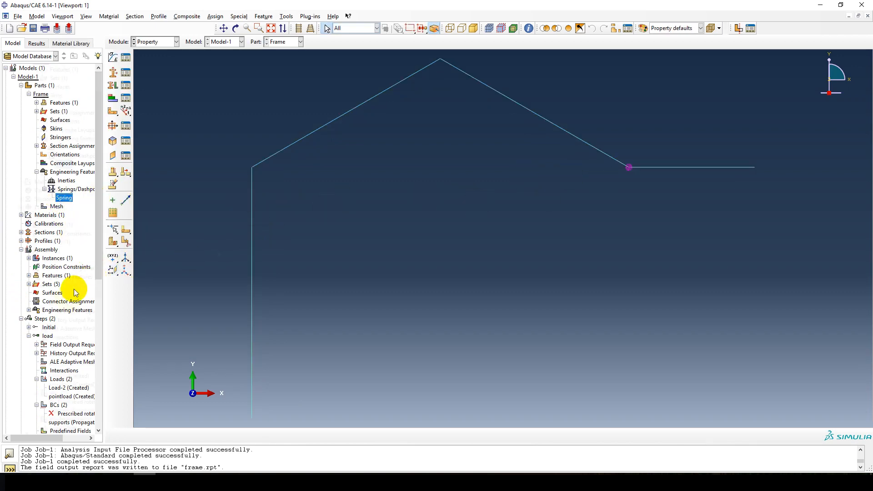
Step: Resubmit Job-1 for analysis with the spring active and the prescribed rotation suppressed
scroll(27, 352, down, 10)
right_click(45, 404)
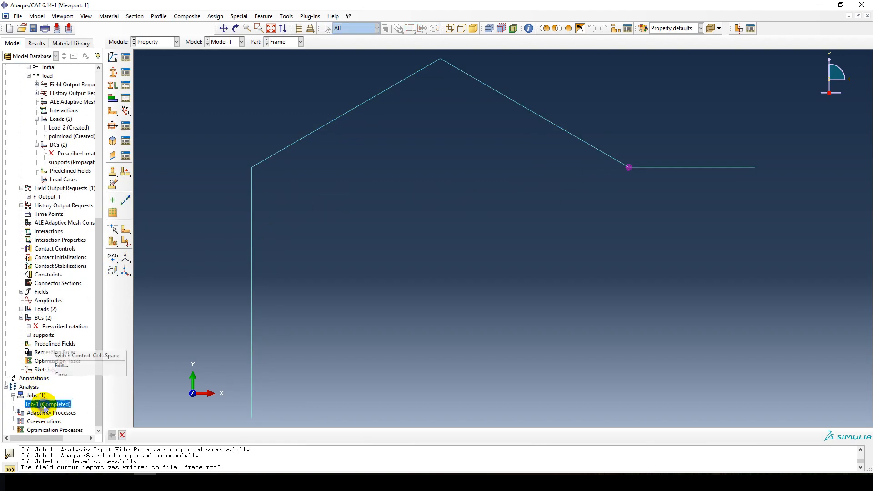
click(140, 206)
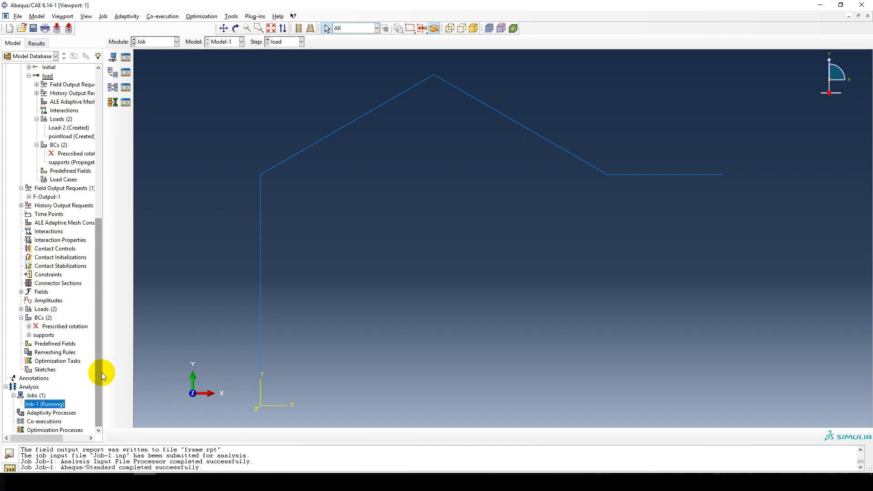
Step: Open the results of the rerun Job-1 and plot the Mises stress contours on the deformed frame
right_click(46, 404)
click(68, 447)
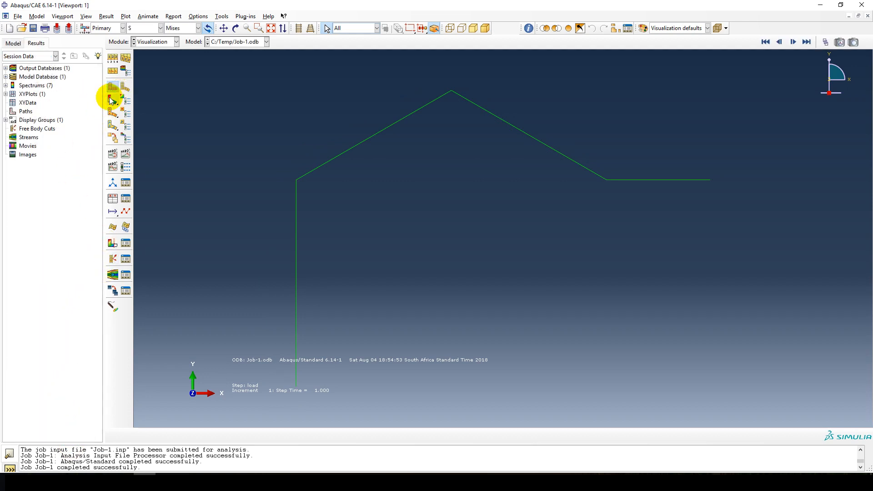
click(111, 100)
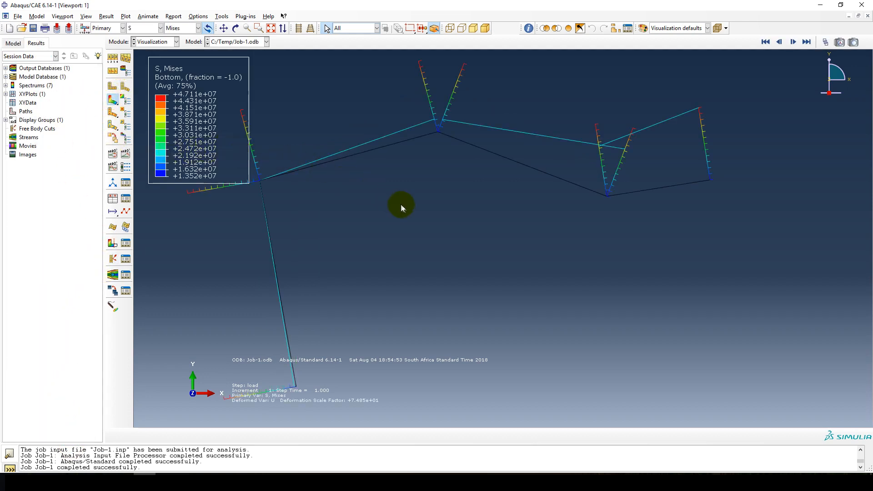
Step: Write the rerun job's unique nodal field output report to frame.rpt with the append-to-file option enabled
click(173, 17)
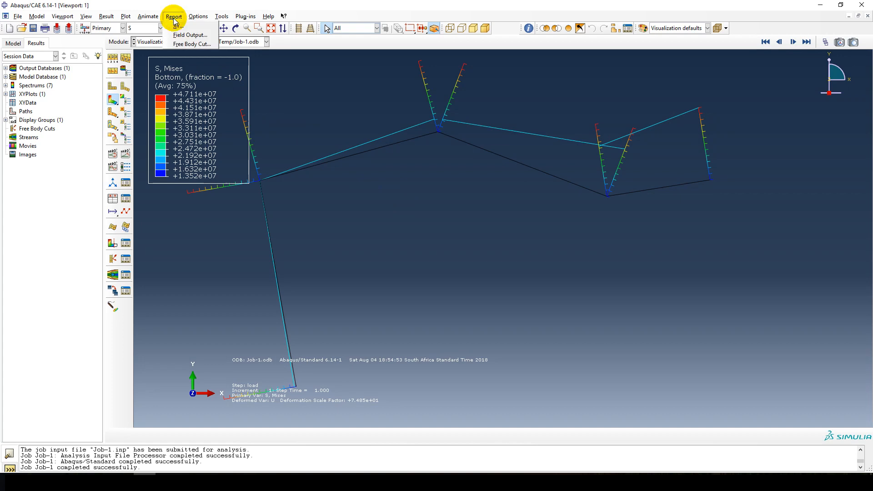
click(186, 35)
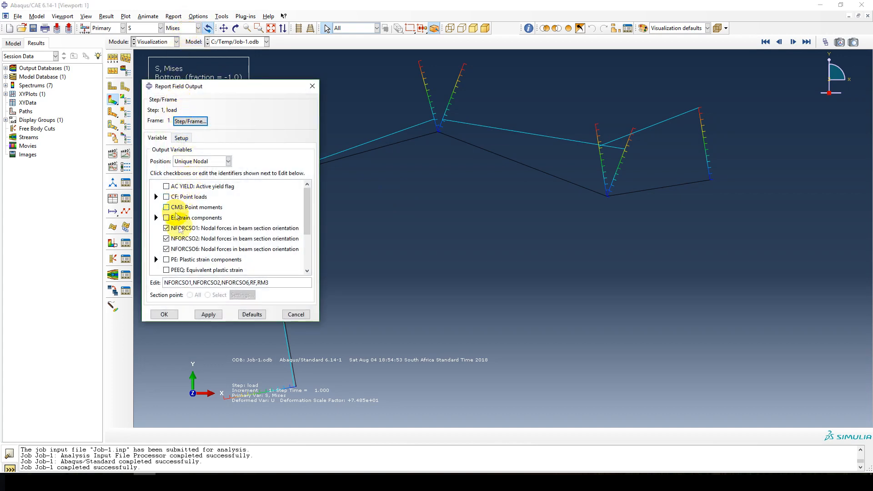
scroll(195, 251, down, 3)
scroll(175, 237, up, 3)
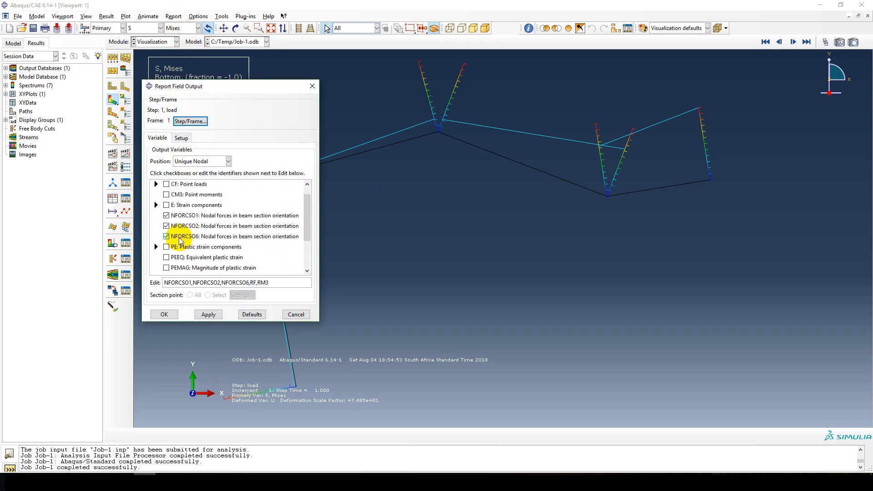
click(180, 138)
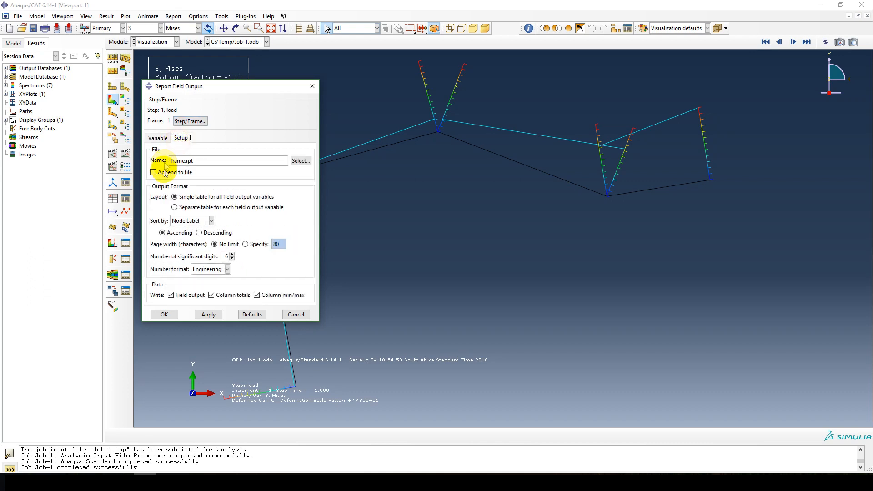
click(153, 172)
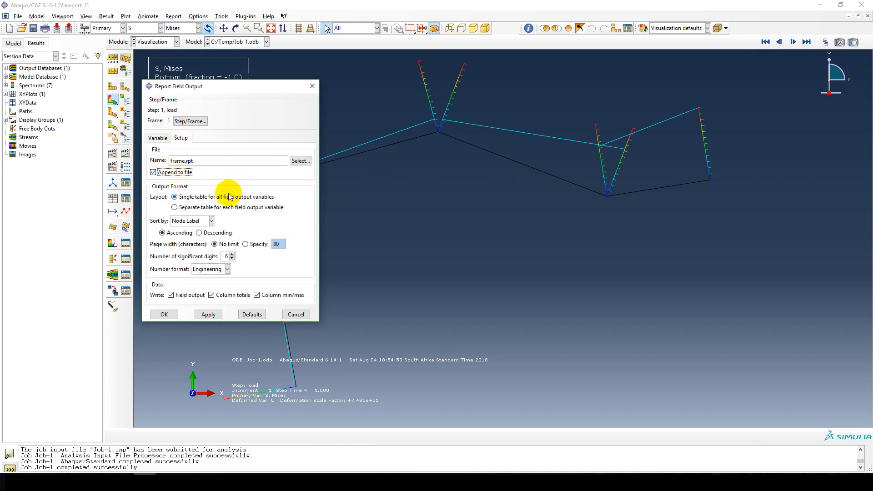
click(206, 315)
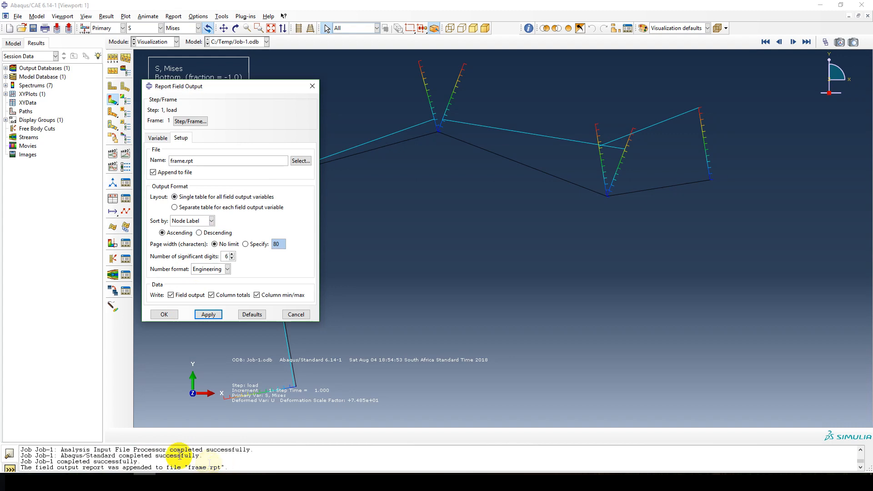
Step: Switch to the Temp folder in File Explorer and open frame.rpt in Notepad++
mouse_move(75, 482)
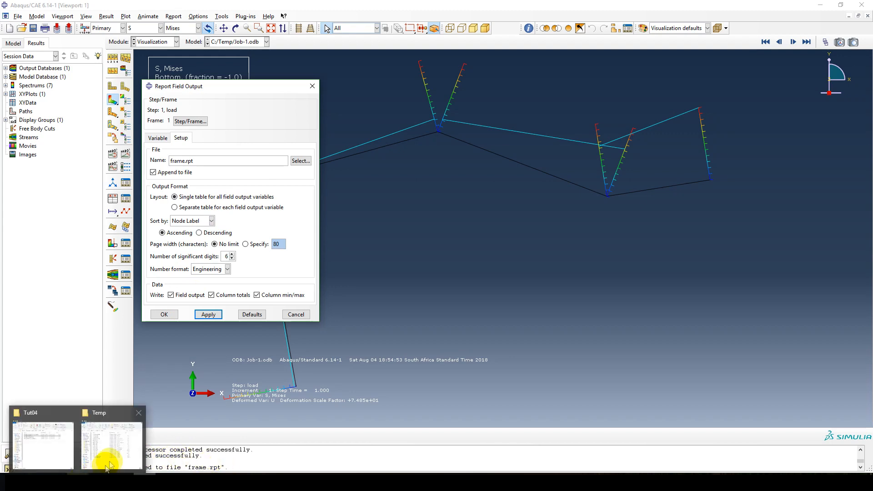
click(116, 452)
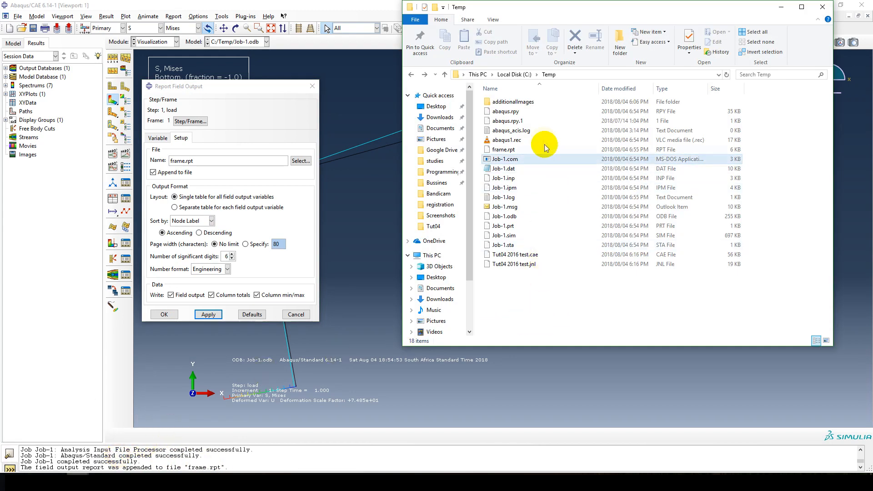
click(538, 130)
click(501, 150)
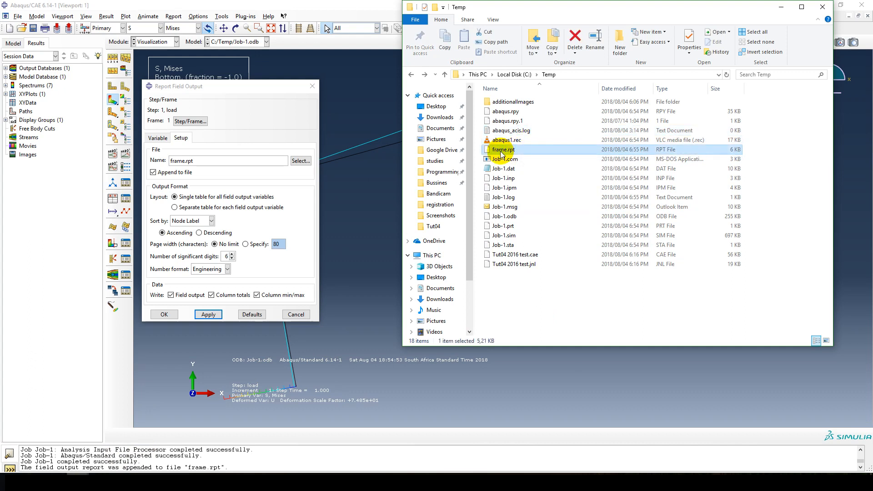
right_click(500, 152)
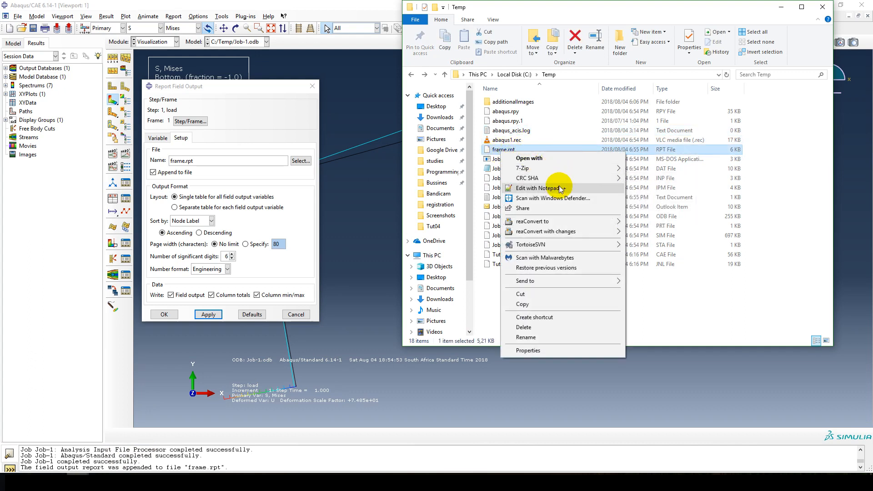
click(562, 187)
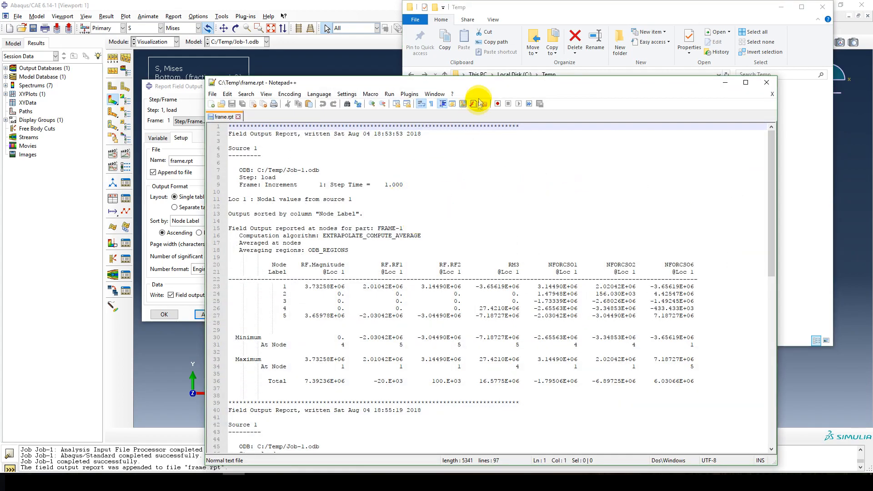
Step: Examine the reaction and section force tables of both field output reports in frame.rpt and compare the two cases
drag(477, 86, 477, 39)
click(441, 186)
scroll(423, 220, down, 2)
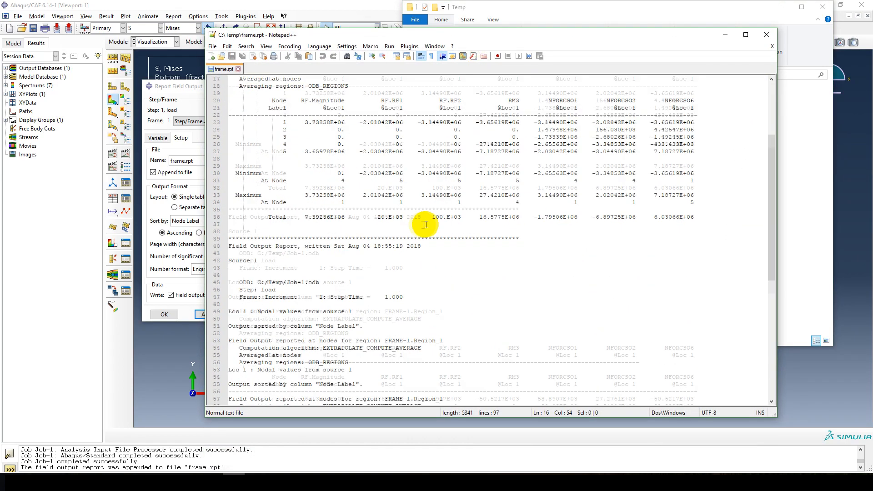
scroll(399, 244, up, 2)
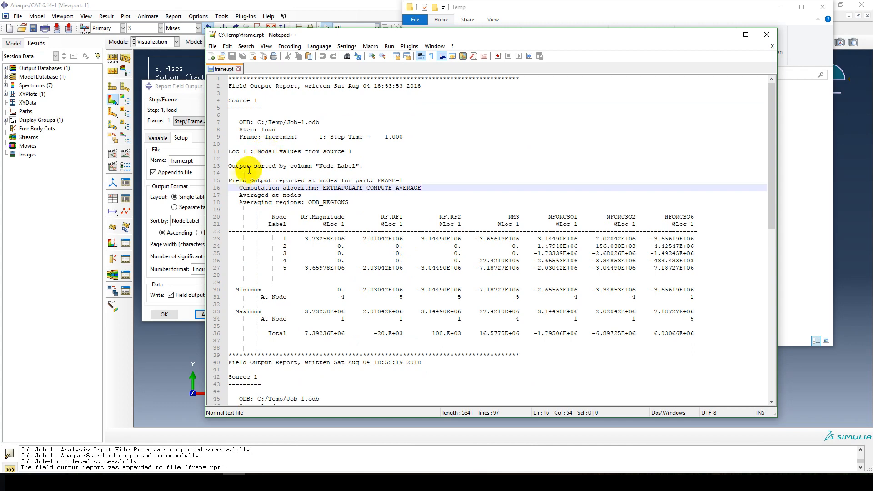
drag(239, 218, 720, 335)
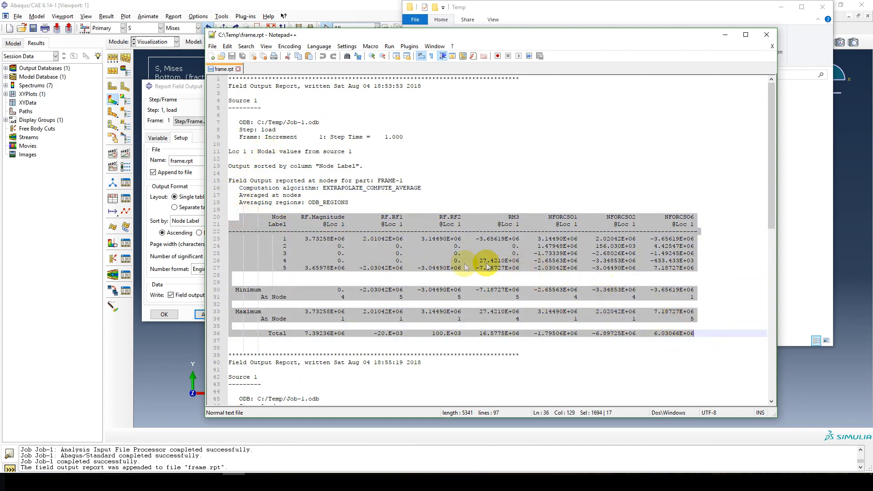
click(375, 248)
scroll(373, 252, down, 15)
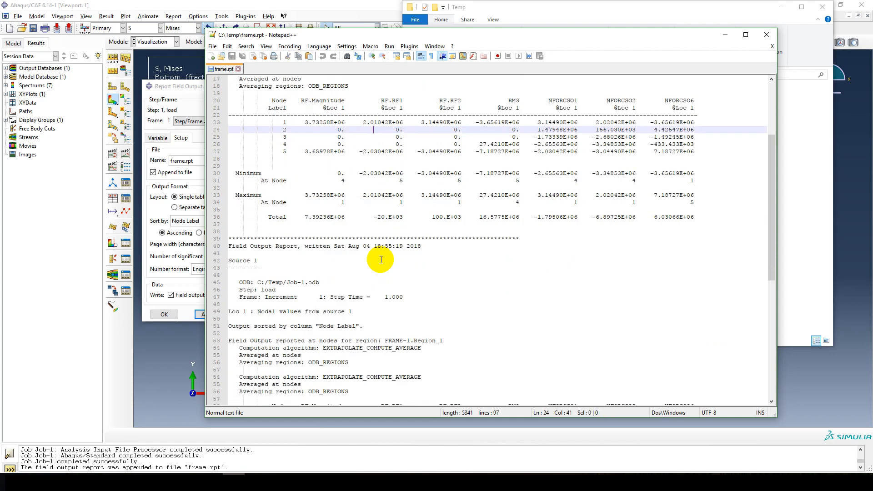
drag(694, 290, 229, 136)
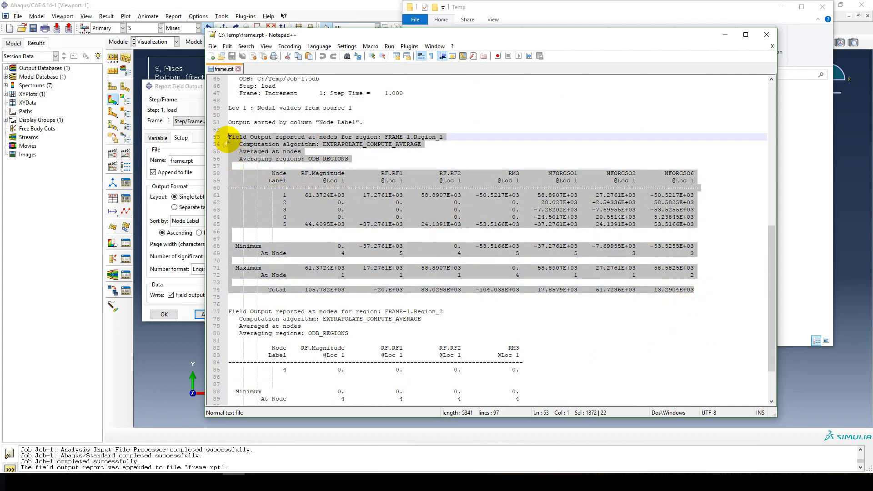
scroll(359, 191, down, 3)
scroll(367, 199, up, 12)
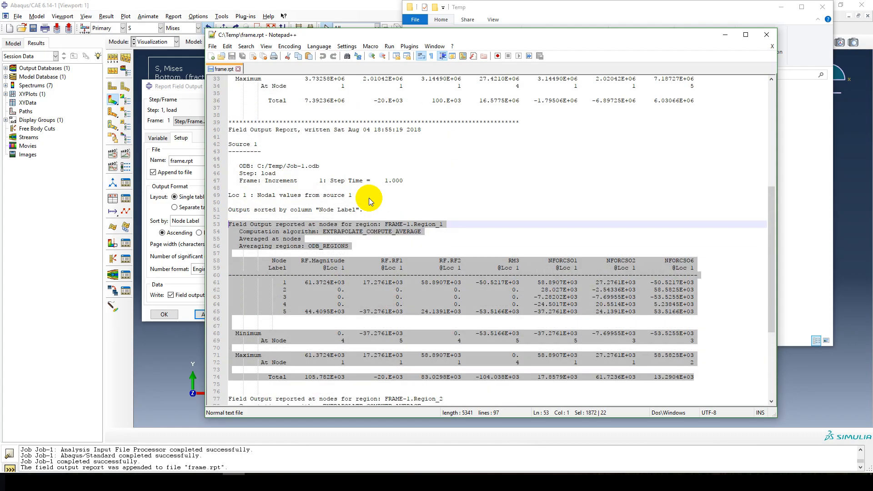
scroll(627, 195, down, 5)
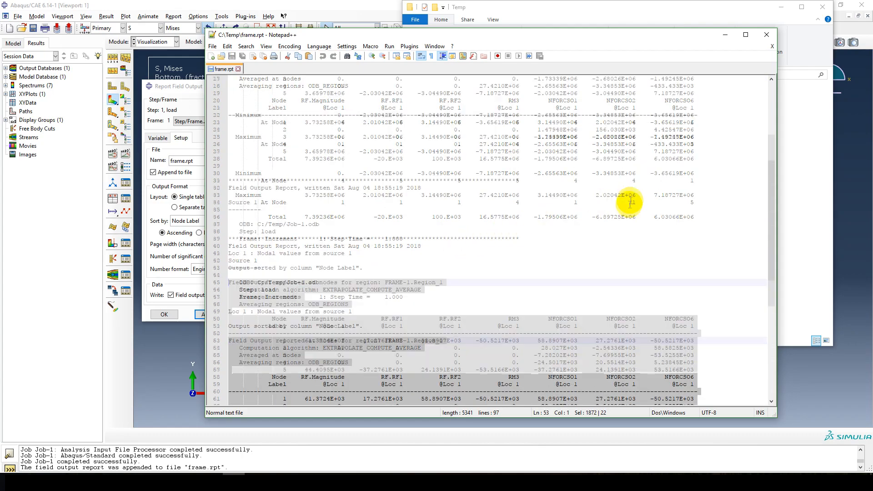
scroll(564, 282, up, 7)
click(422, 273)
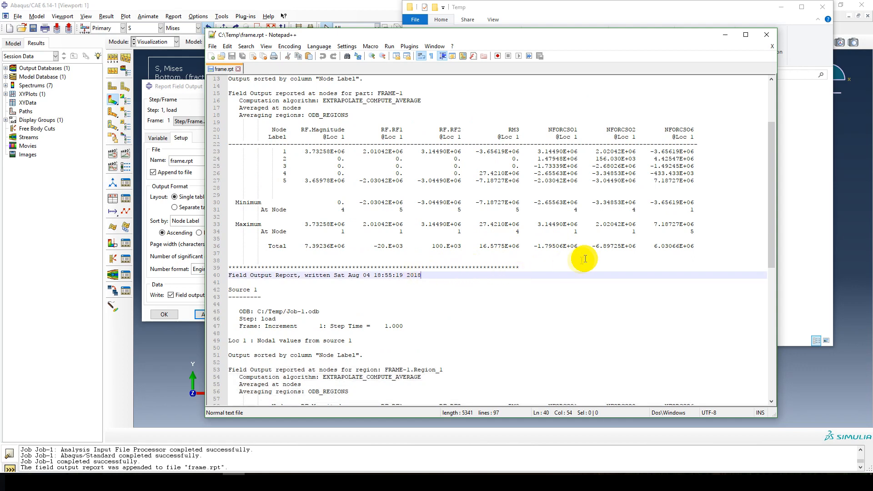
scroll(491, 246, up, 1)
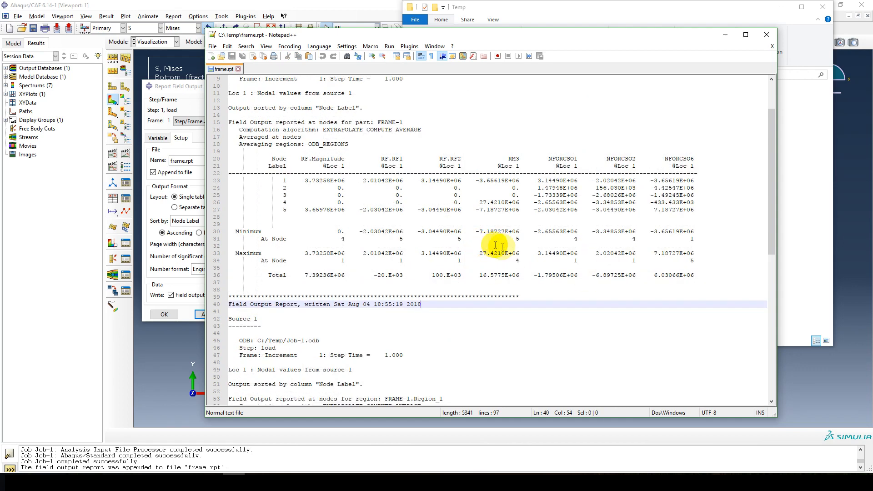
Step: Copy the first report's full results table, from the node header to the totals, and switch to the blank Excel workbook
drag(709, 275, 229, 159)
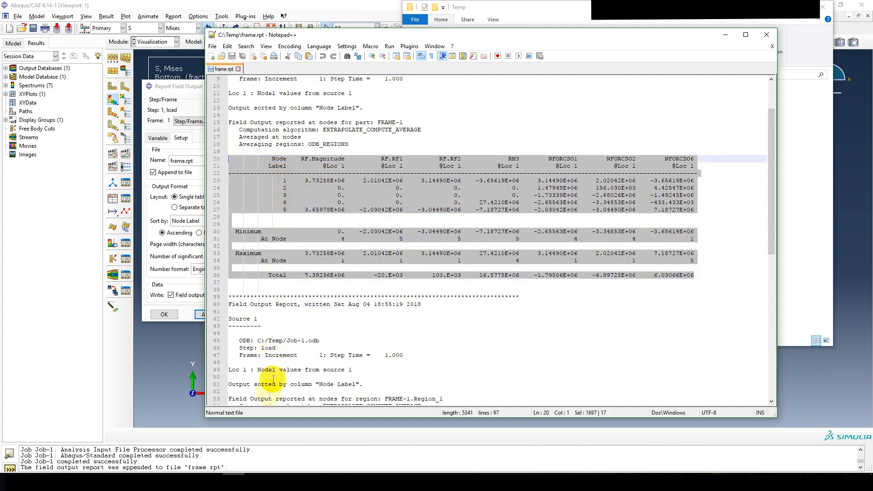
click(255, 475)
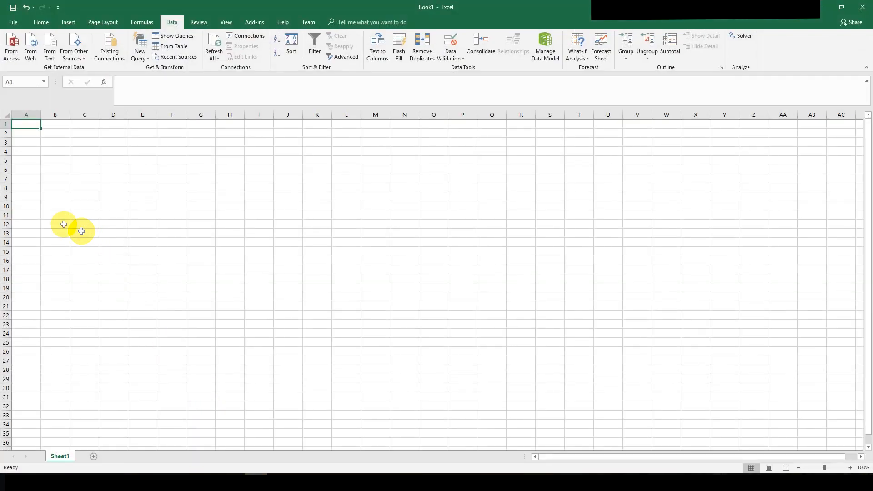
click(26, 159)
click(25, 126)
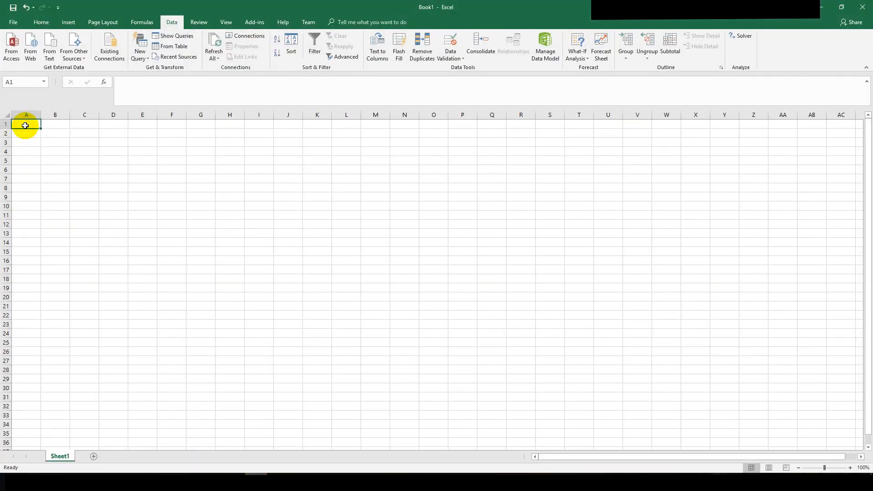
Step: Enter the title "Prescribed rotation" in cell A1 and paste the copied results table starting at A3
text(Prescribed rotation)
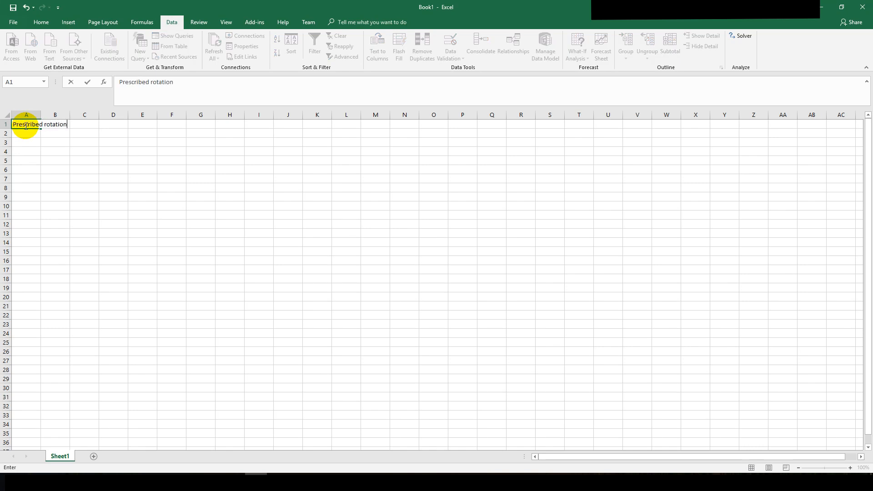
key(Return)
key(Return)
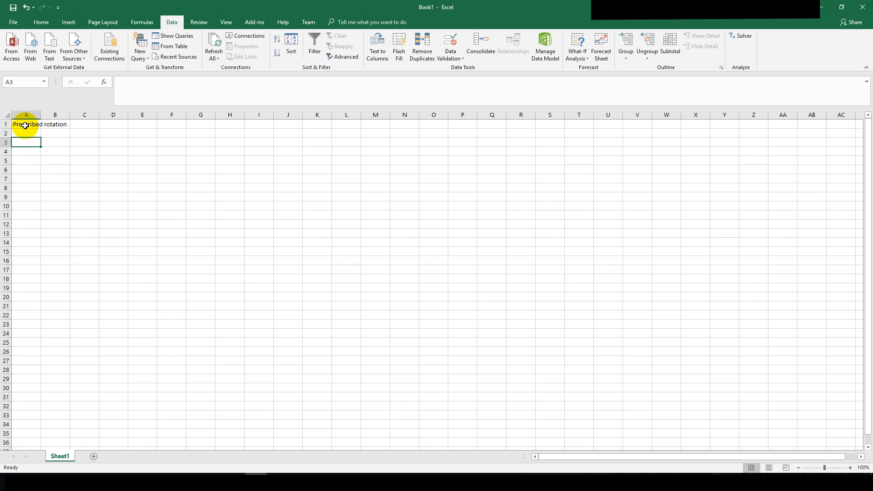
key(ctrl+v)
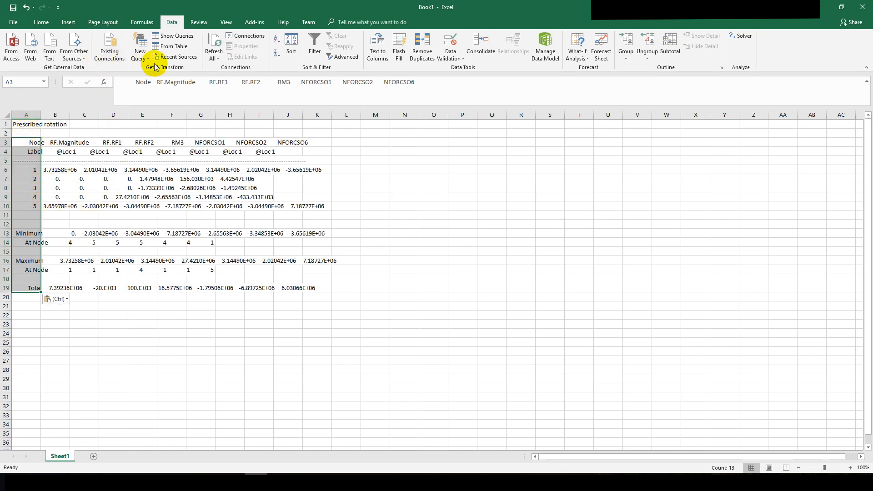
Step: Split the pasted results table into separate columns with Text to Columns, using fixed width and the suggested column breaks
click(377, 52)
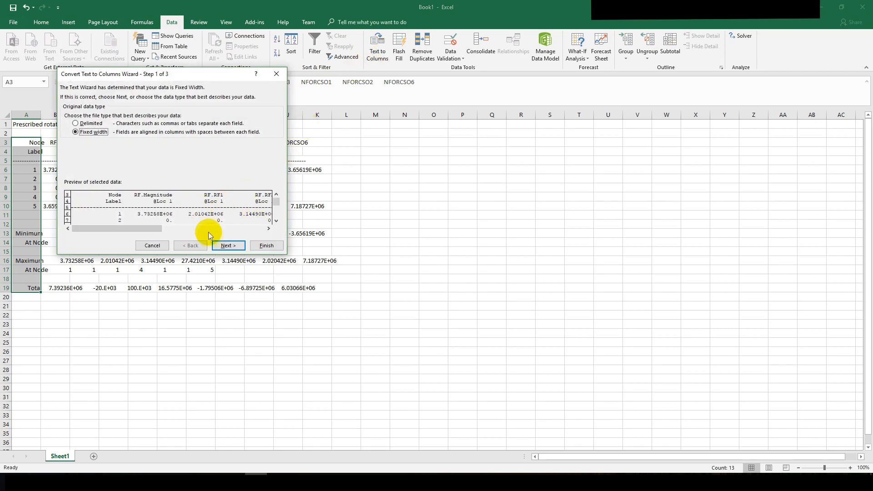
click(228, 246)
drag(276, 204, 275, 212)
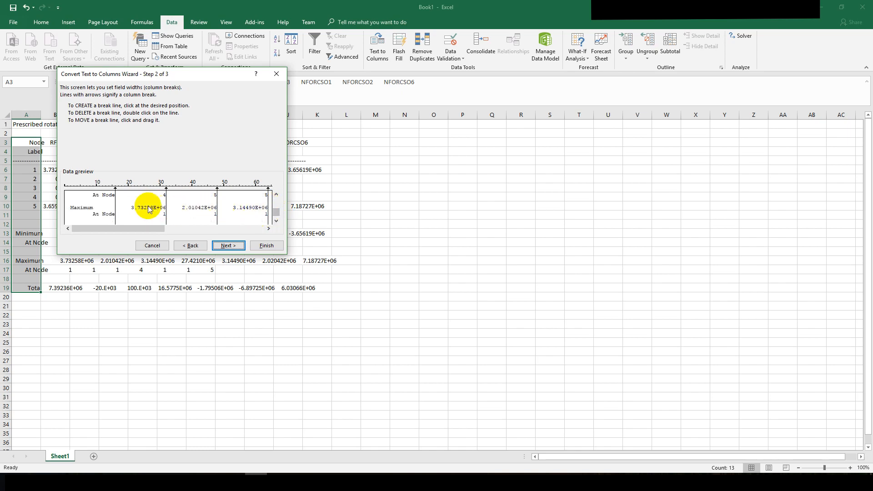
click(266, 246)
click(89, 197)
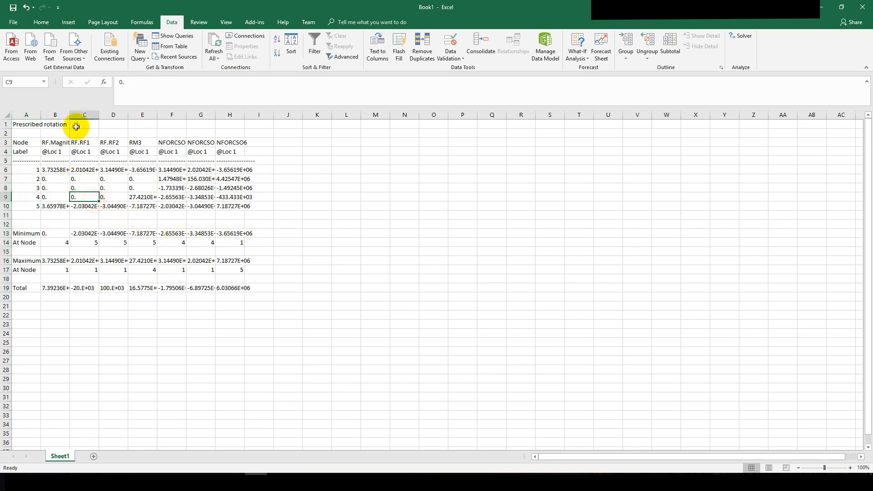
click(55, 169)
click(231, 178)
click(230, 206)
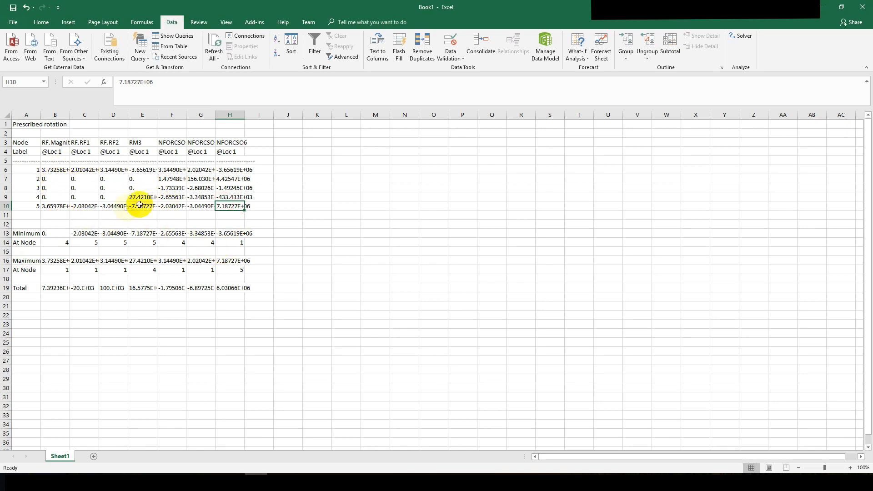
Step: Make the "Prescribed rotation" title in cell A1 bold
click(21, 133)
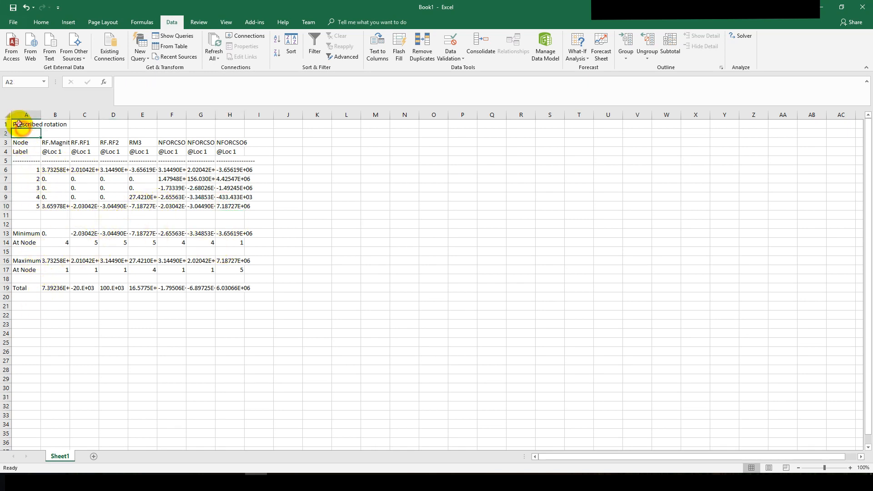
key(ctrl+b)
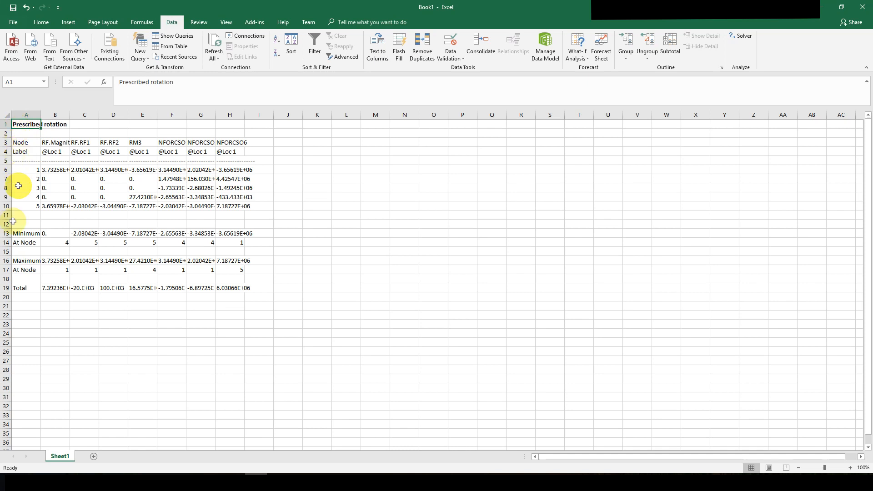
click(23, 314)
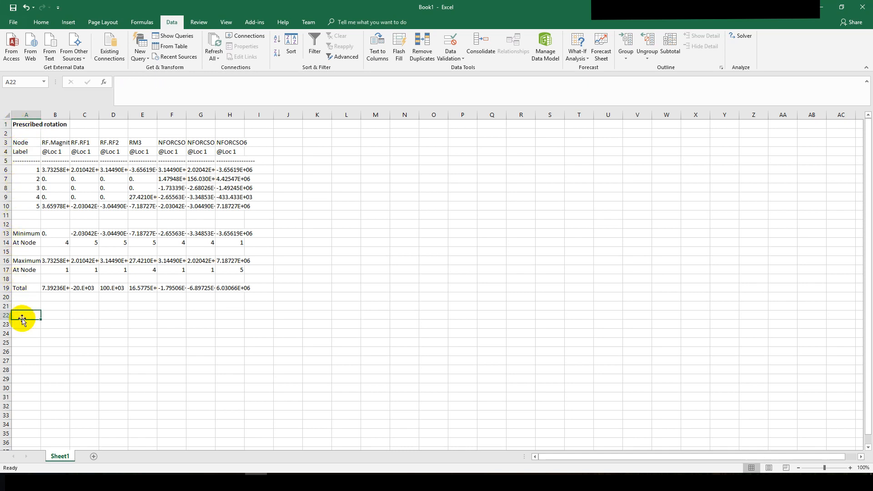
click(22, 125)
key(ctrl+c)
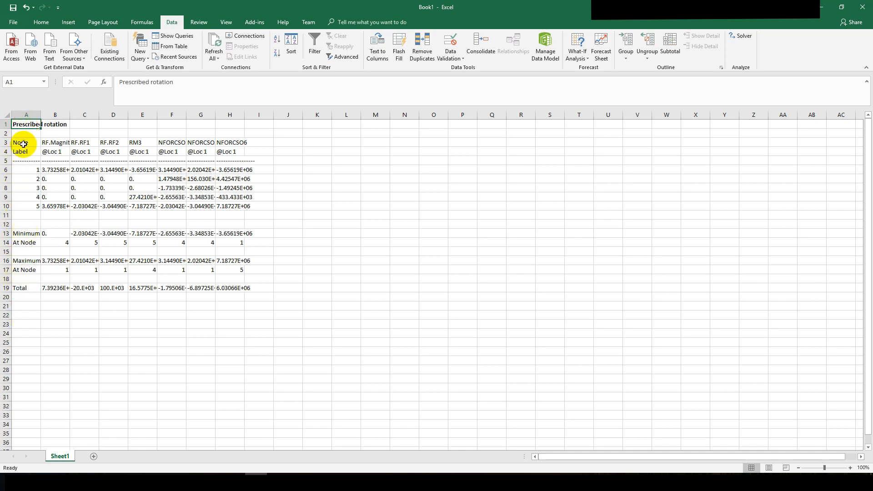
click(22, 315)
key(Escape)
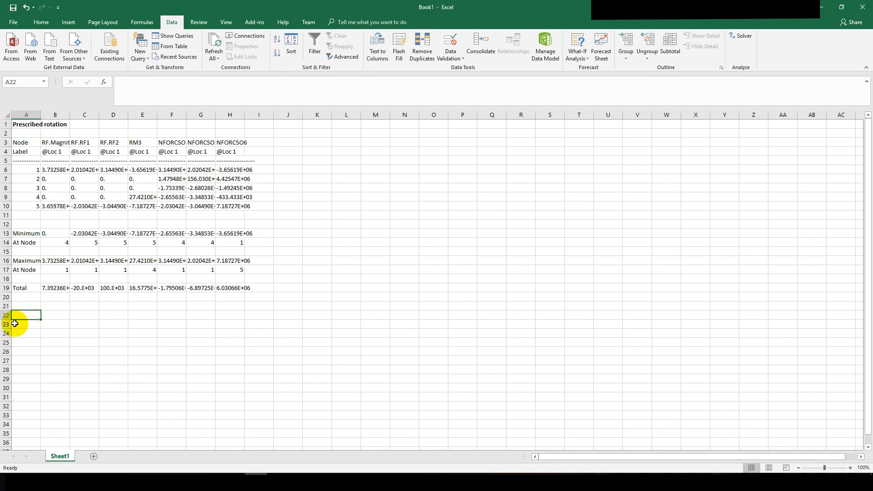
Step: Reuse the bold title from cell A1 in cell A22 and change its text to "Spring applied"
click(21, 125)
key(ctrl+c)
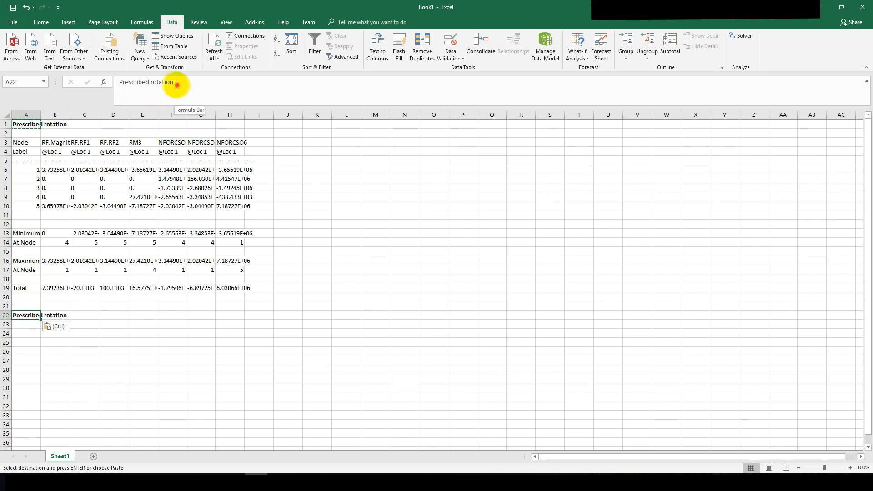
drag(175, 82, 119, 84)
key(ctrl+c)
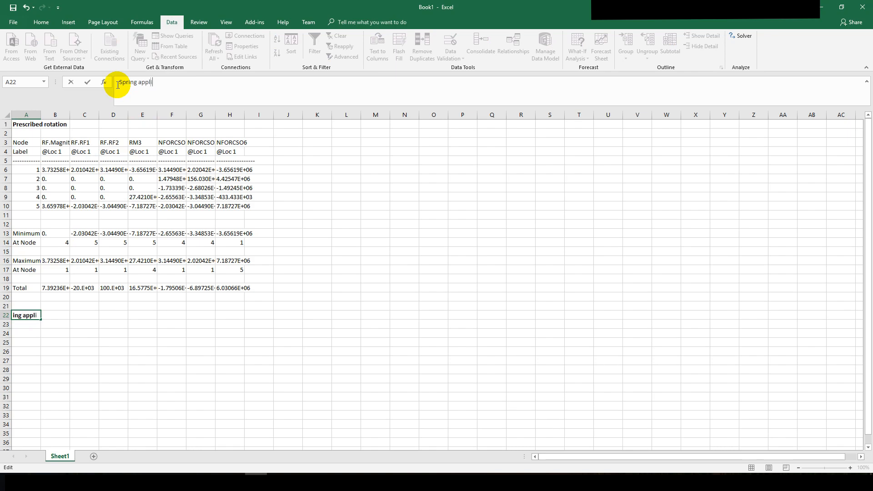
key(Return)
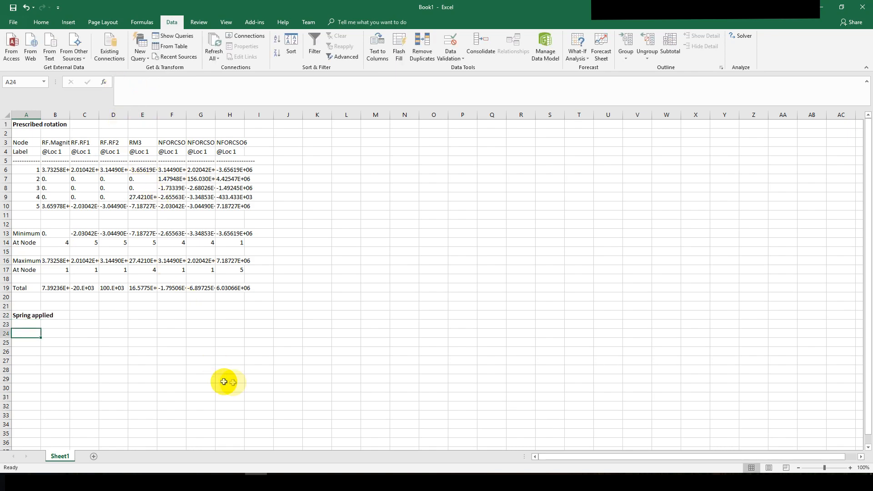
Step: Copy the second report's FRAME-1.Region_1 table from frame.rpt in Notepad++, header to totals, and paste it into Excel at A24
click(234, 469)
click(294, 350)
scroll(293, 348, down, 8)
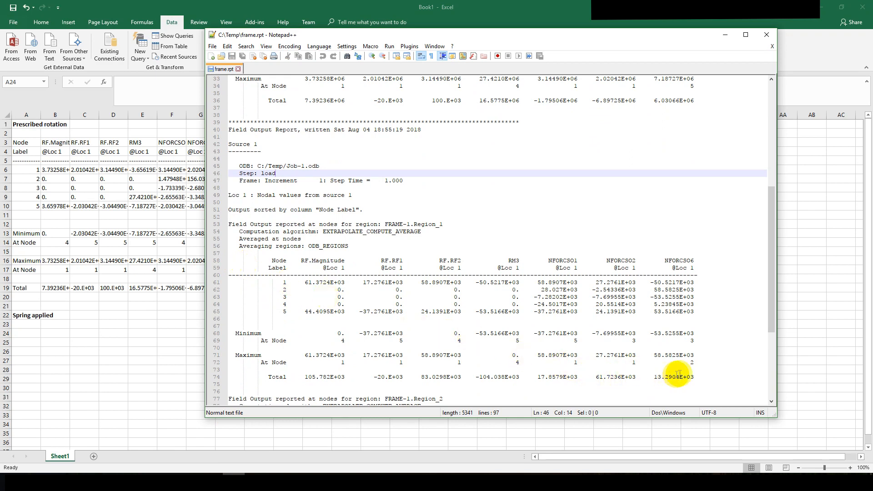
drag(694, 374, 220, 262)
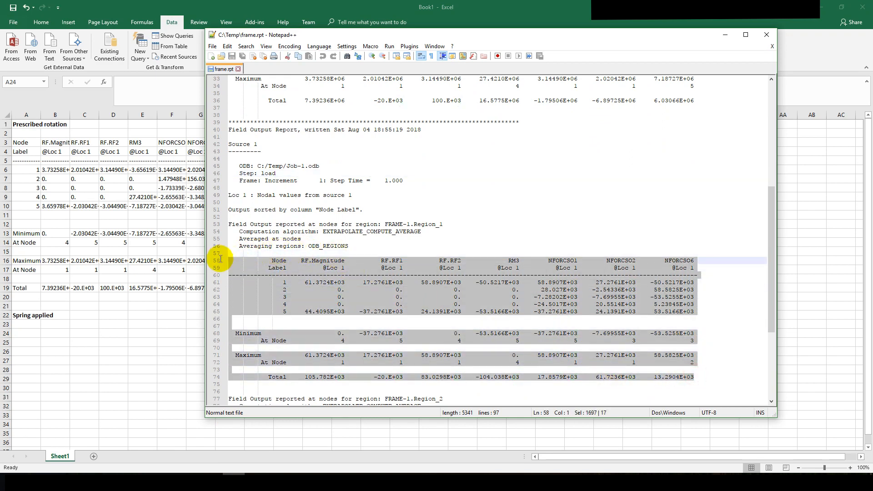
click(21, 336)
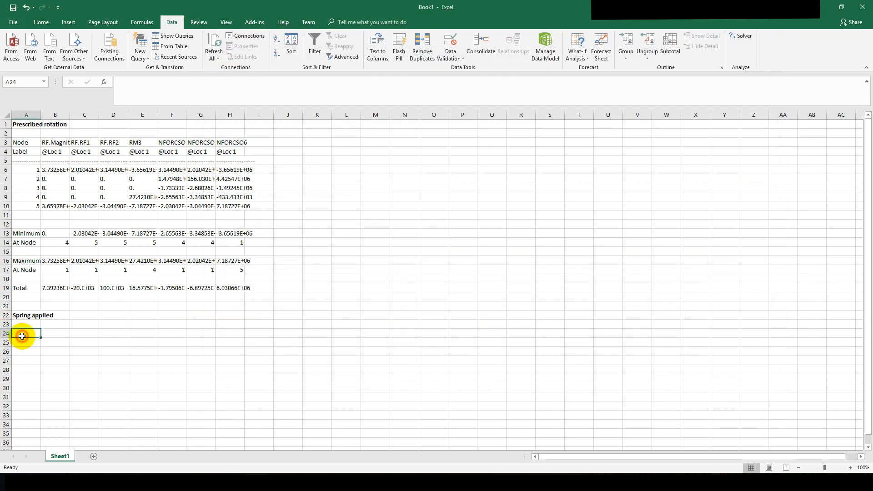
key(ctrl+v)
Step: Split the pasted spring results into separate columns with Text to Columns, using fixed width and the suggested column breaks
scroll(23, 318, down, 4)
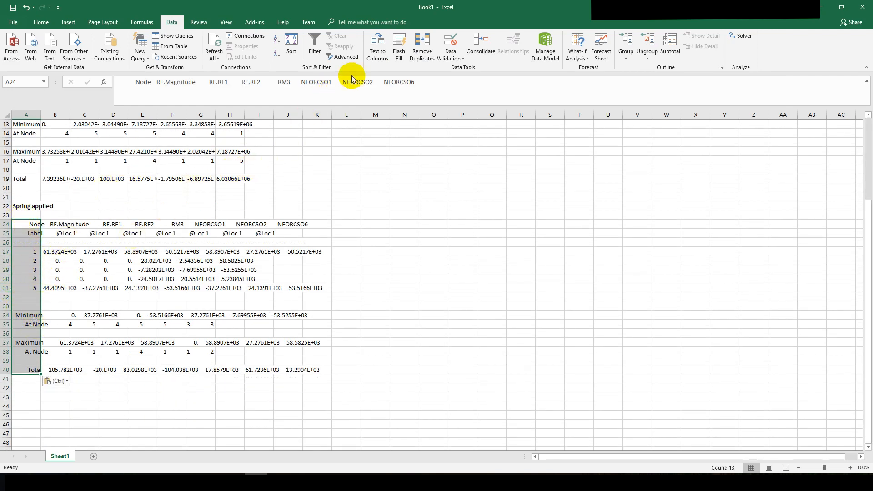
click(381, 49)
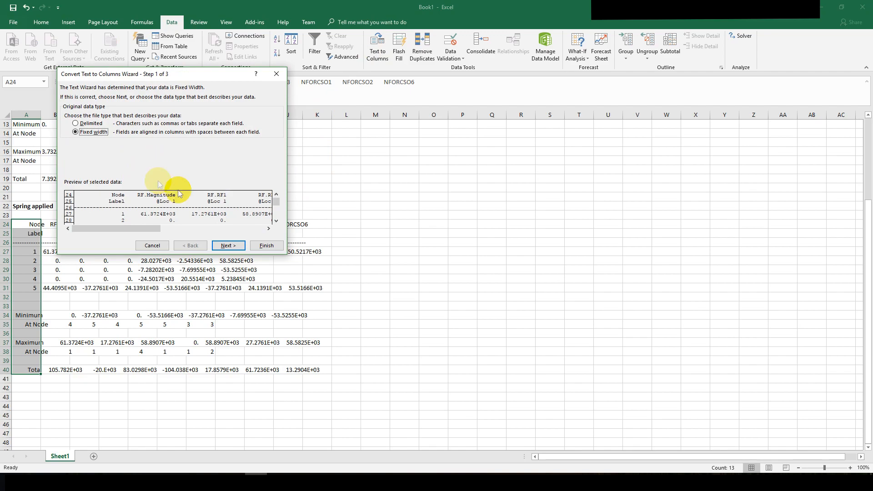
click(235, 248)
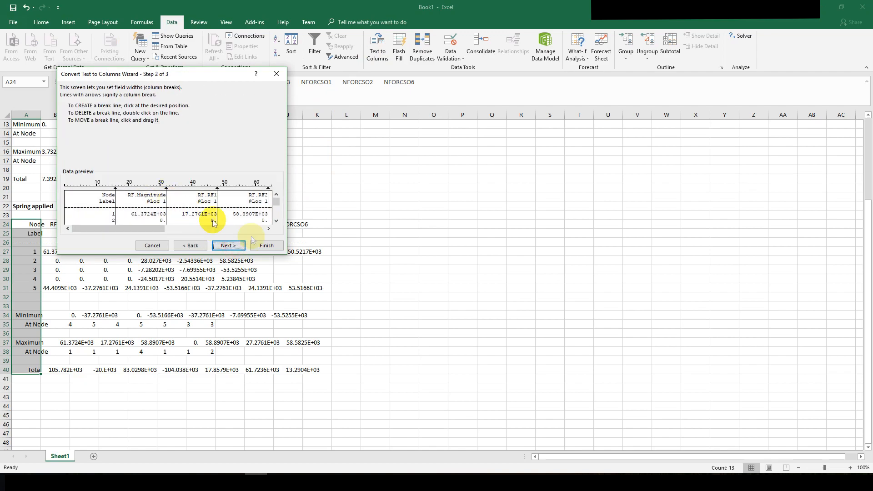
click(266, 245)
click(71, 270)
scroll(73, 245, up, 4)
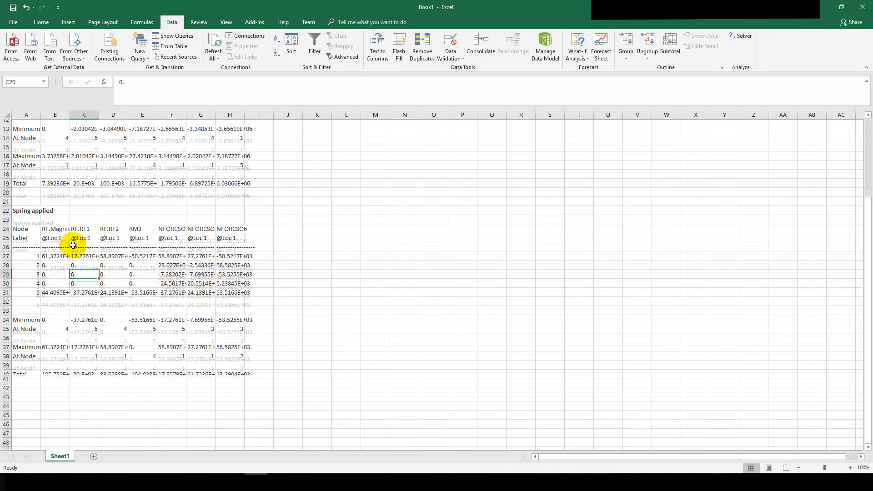
scroll(73, 244, down, 4)
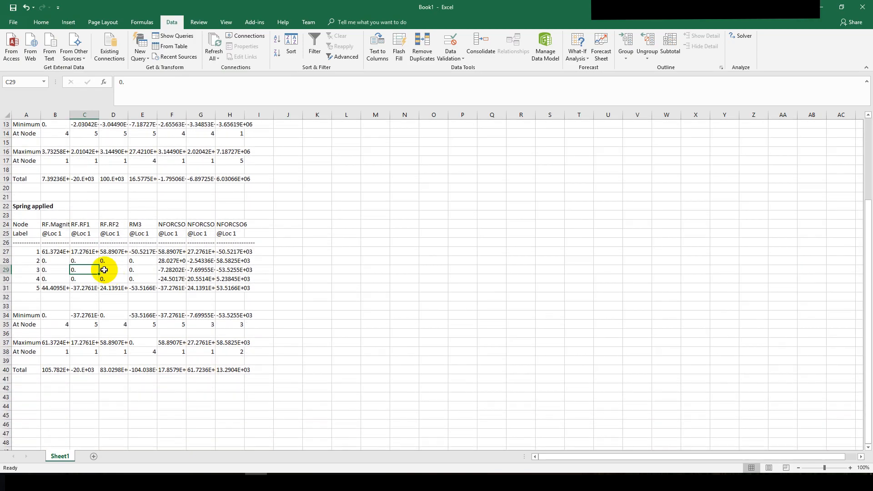
scroll(346, 291, up, 2)
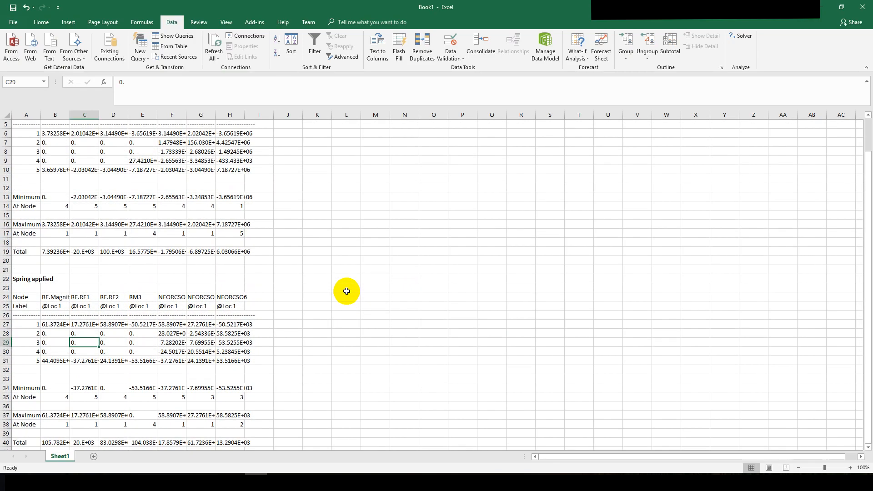
scroll(346, 291, up, 2)
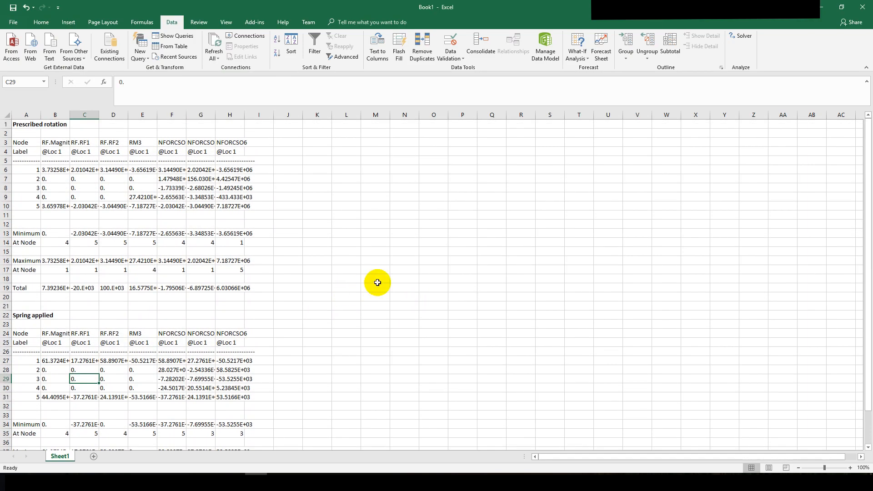
scroll(347, 288, down, 3)
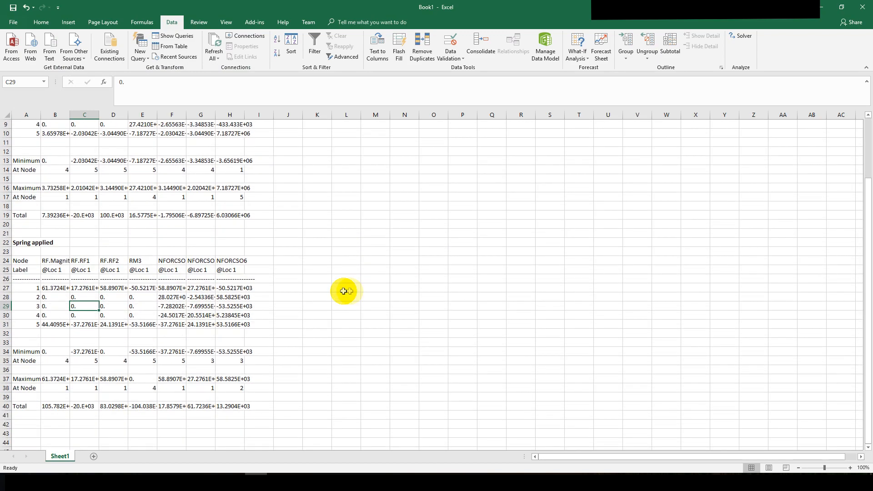
scroll(343, 291, up, 3)
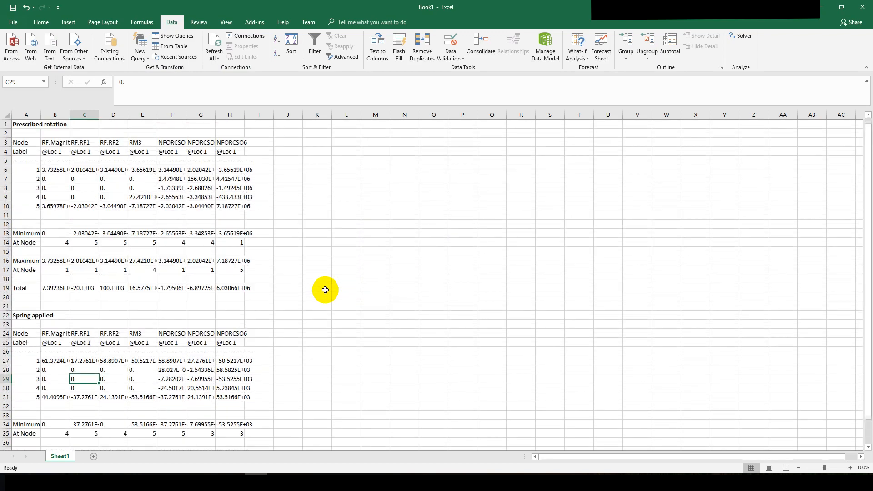
Step: Test whether H6 holds a numeric value by entering the formula =H6+5 in cell L8
click(346, 187)
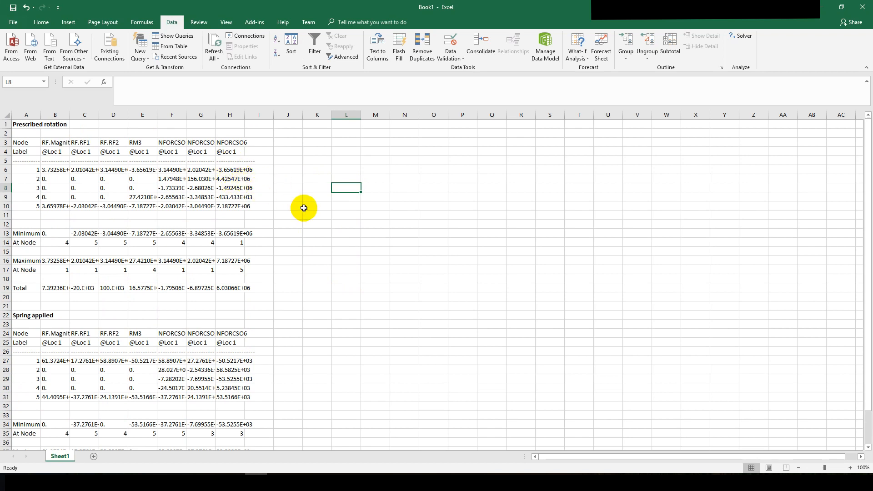
text(=)
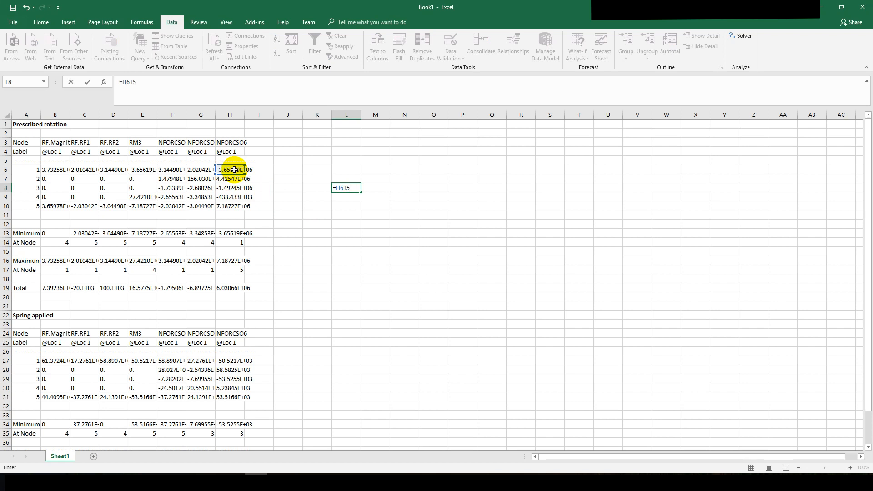
key(Return)
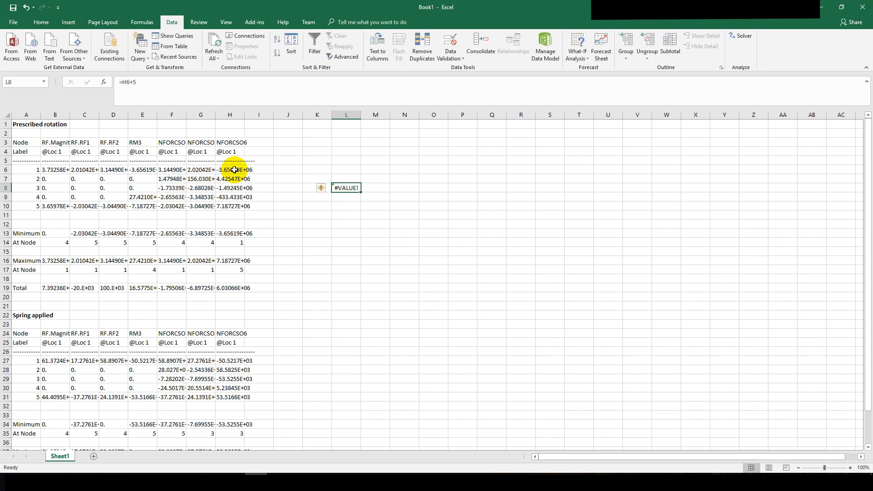
click(230, 170)
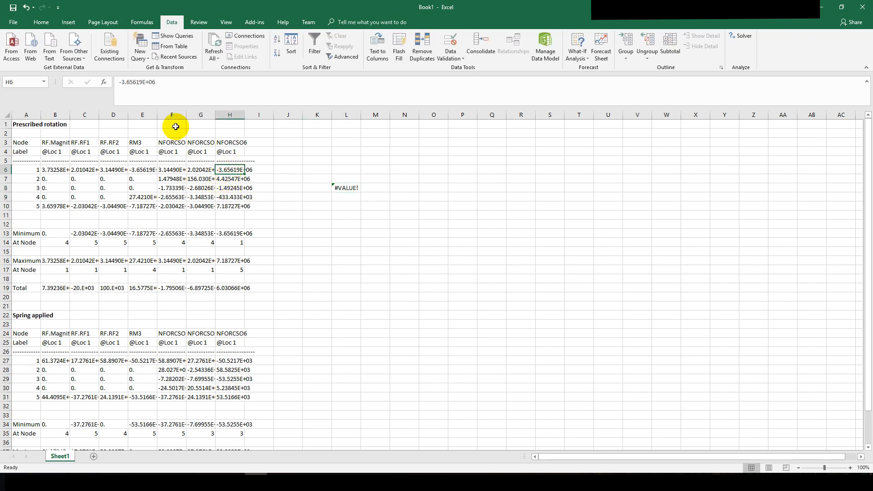
Step: Enter =13,3 in cell L10 to test the comma as decimal separator, and compare it with the table values
click(343, 205)
text(=13,3)
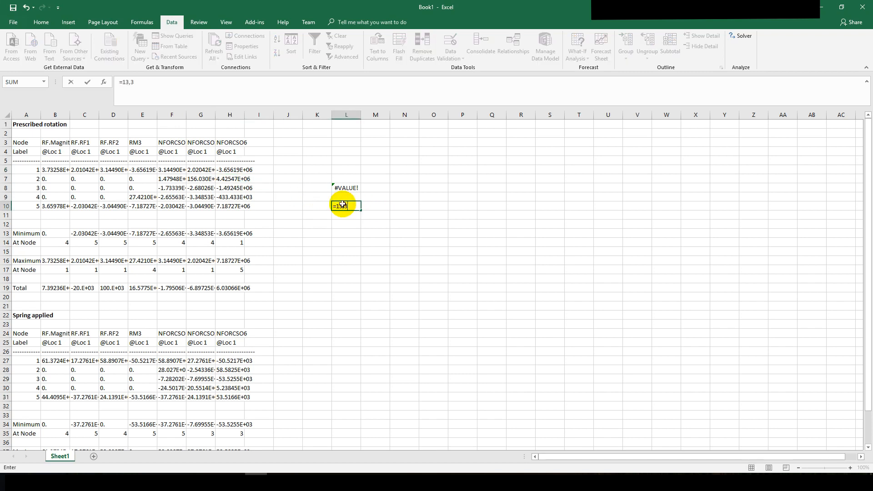
key(Return)
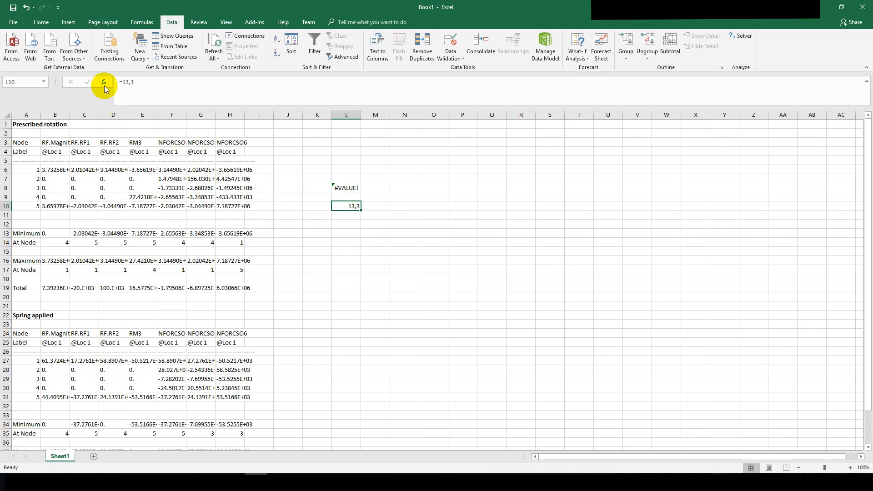
click(231, 170)
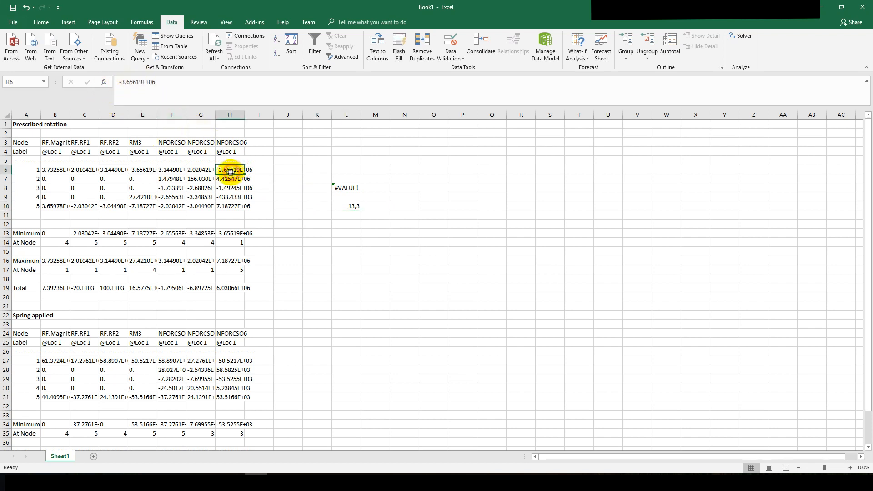
click(50, 185)
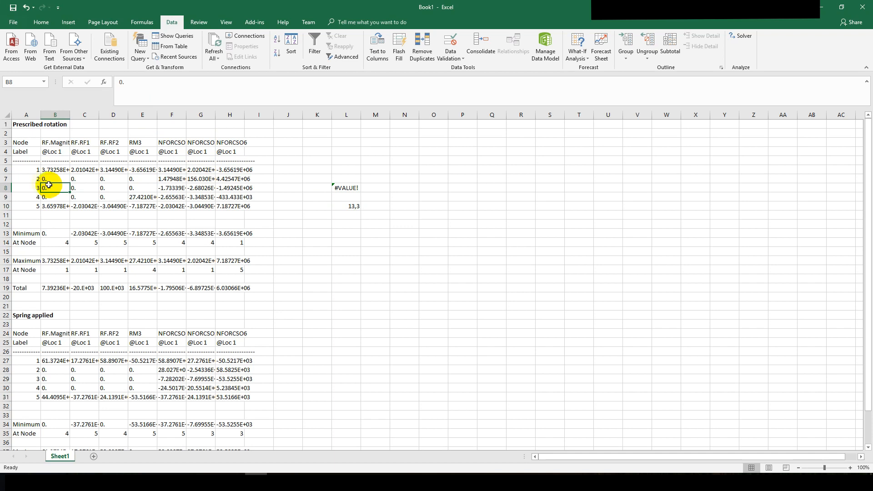
click(305, 206)
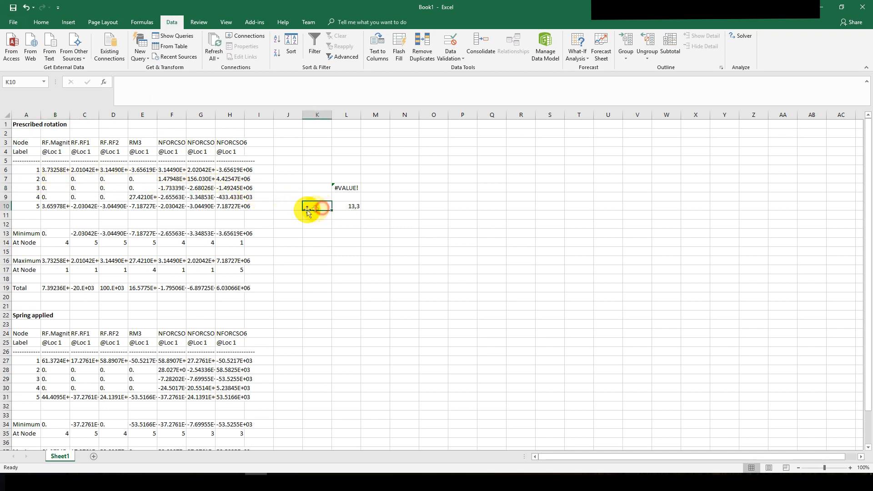
Step: Replace every decimal point with a comma across the whole sheet, then close Find and Replace
click(103, 188)
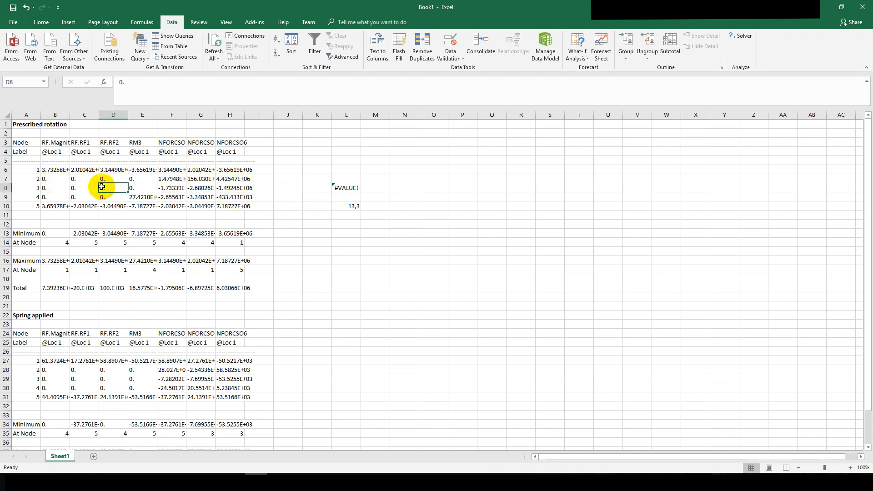
key(ctrl+a)
key(ctrl+a)
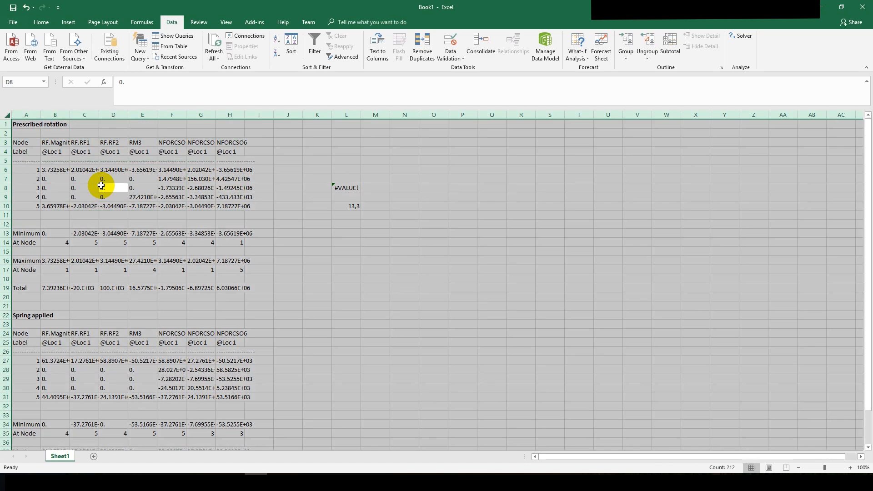
key(ctrl+f)
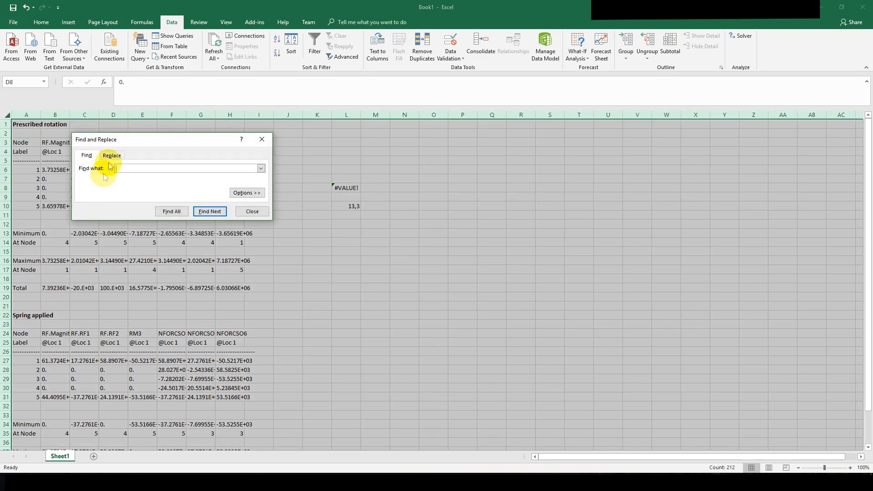
drag(120, 145, 205, 146)
click(178, 157)
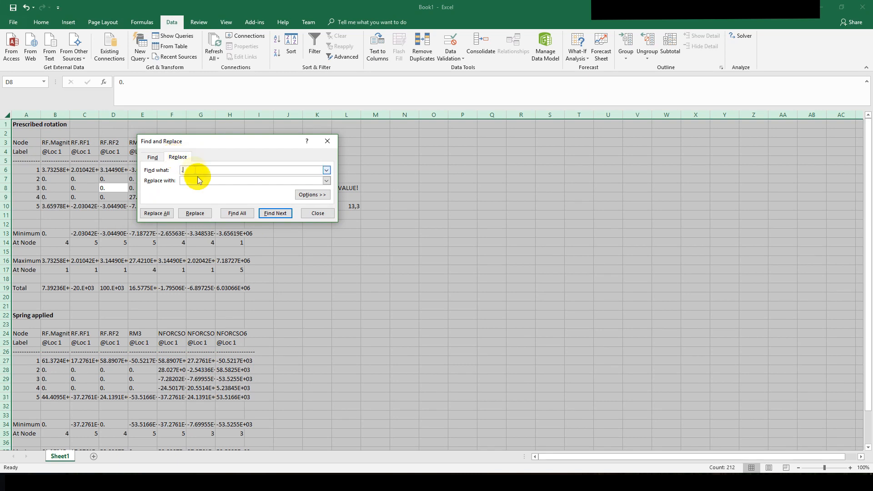
click(162, 213)
click(434, 268)
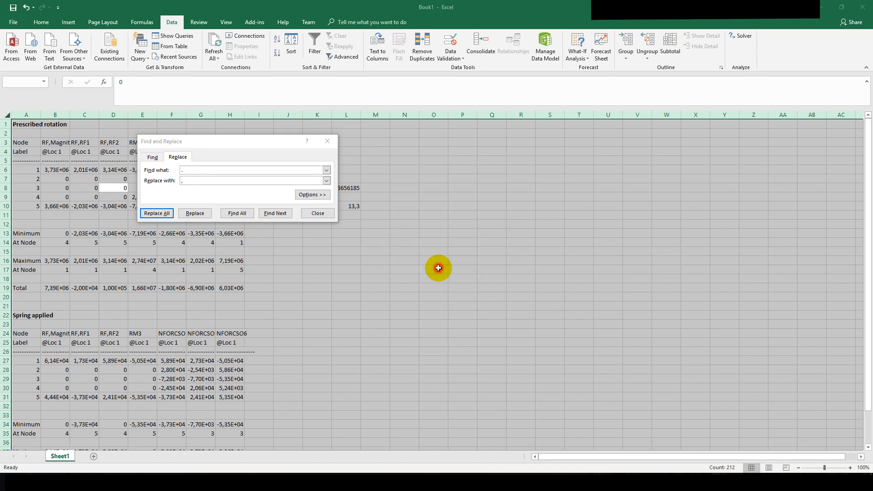
click(319, 217)
Step: Check the trial formula in L8 and a converted table value, and clear the trial cells L8 to L10
click(342, 188)
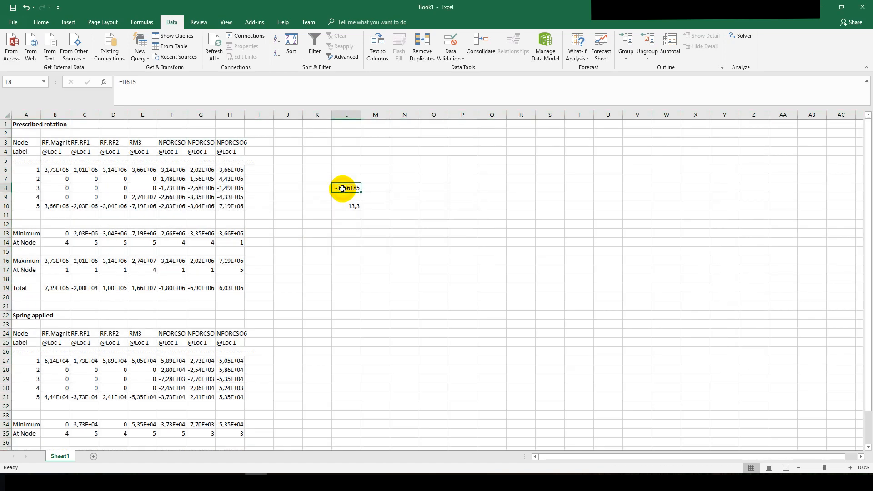
click(201, 360)
drag(349, 186, 353, 210)
key(Delete)
click(285, 166)
scroll(289, 213, down, 7)
scroll(288, 262, up, 7)
drag(24, 142, 294, 216)
click(257, 205)
scroll(313, 246, down, 7)
scroll(286, 253, up, 7)
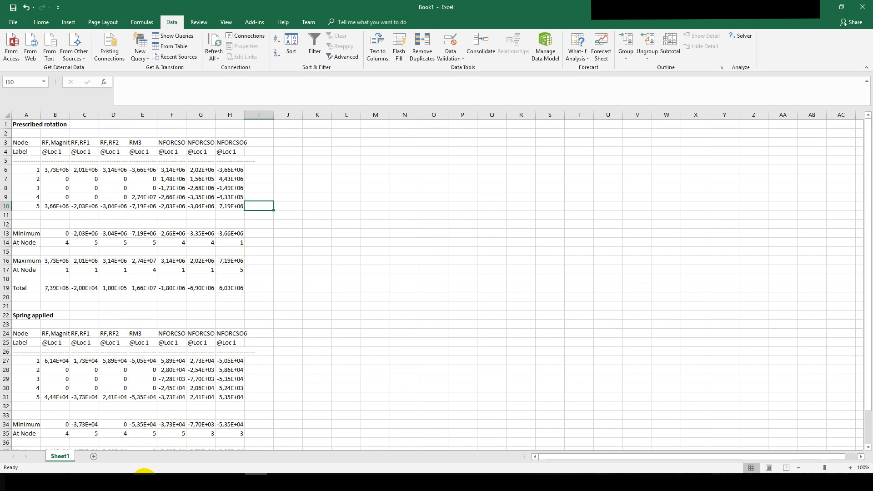
Step: Switch to Abaqus/CAE and set NFORCSO6 as the primary variable of the contour plot
click(145, 481)
click(297, 315)
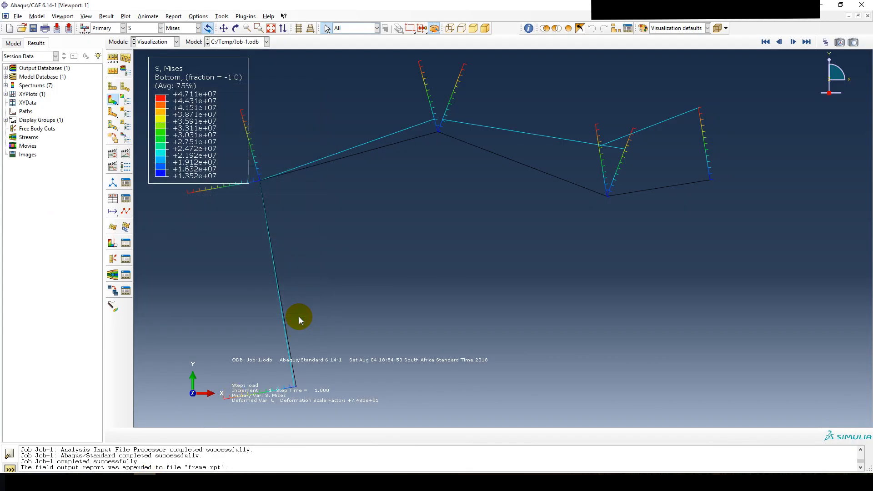
click(141, 28)
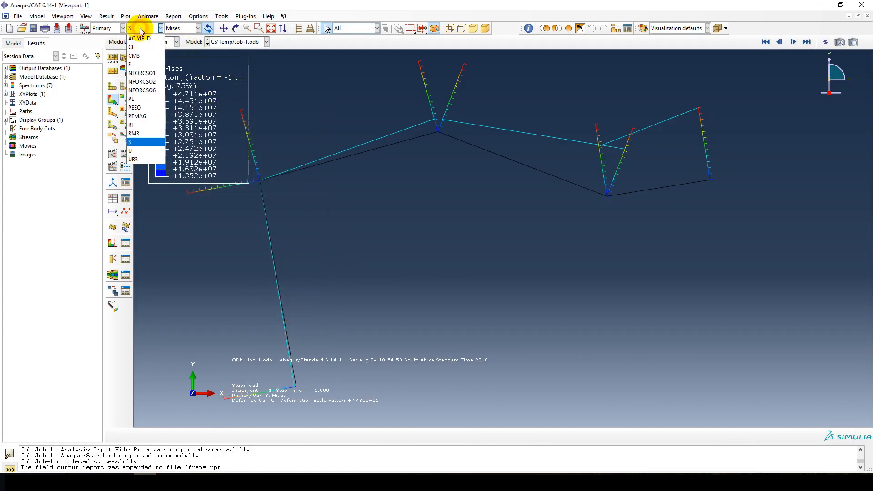
click(143, 90)
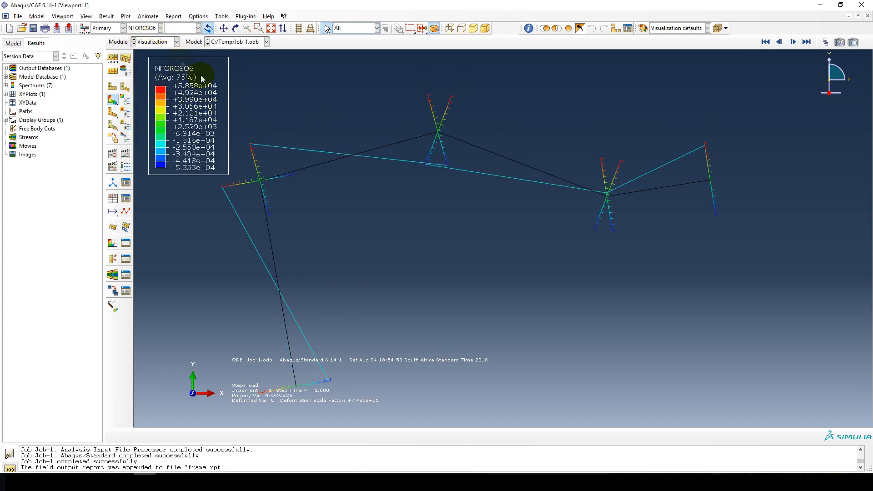
Step: Save the current viewport as a results image named "bending moment diagram" with the Save Current Viewport plug-in
click(222, 16)
mouse_move(246, 16)
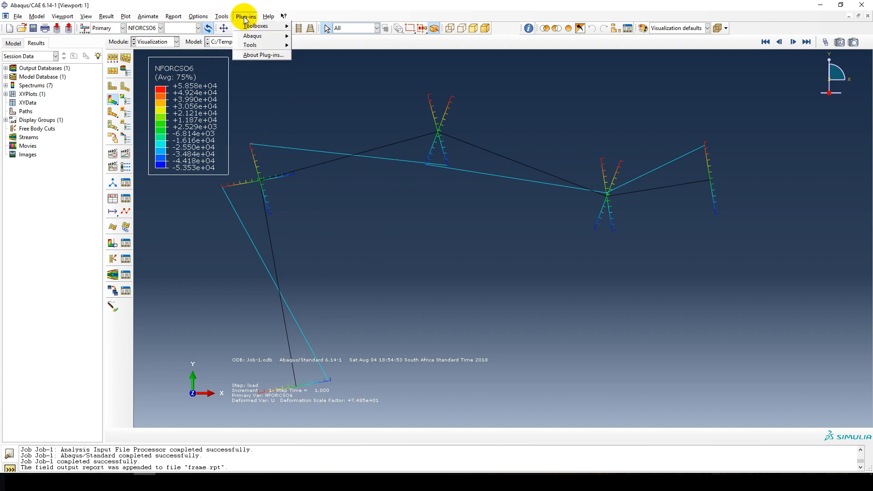
mouse_move(251, 37)
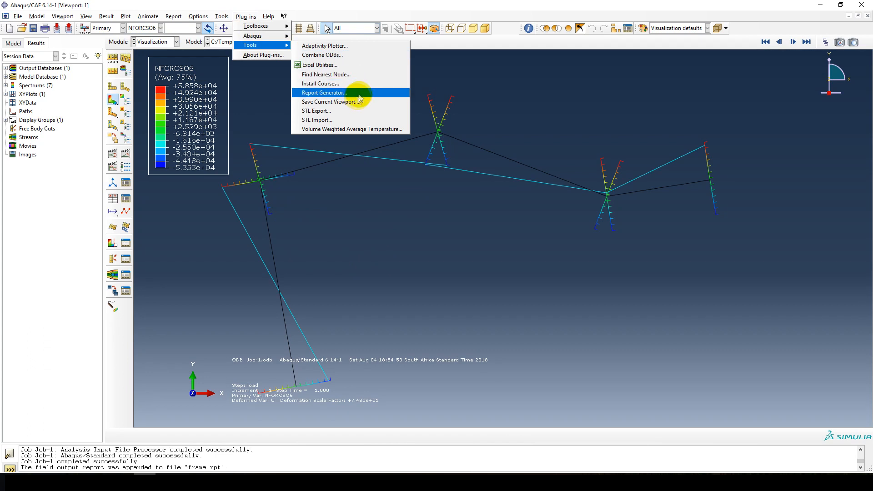
click(326, 102)
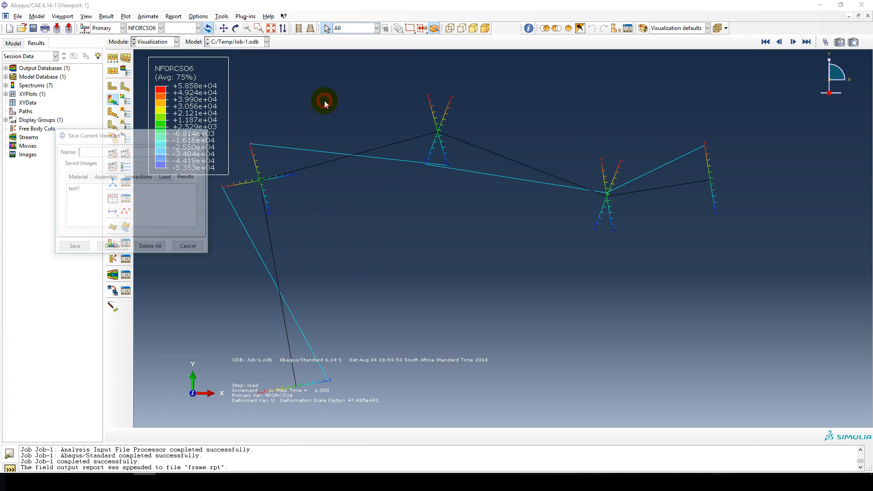
drag(111, 132, 161, 141)
text(bending moment diagram)
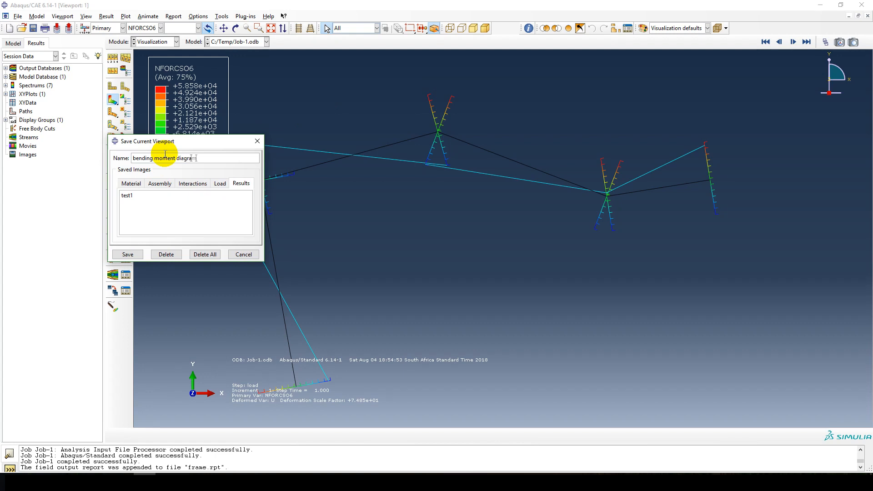
click(127, 254)
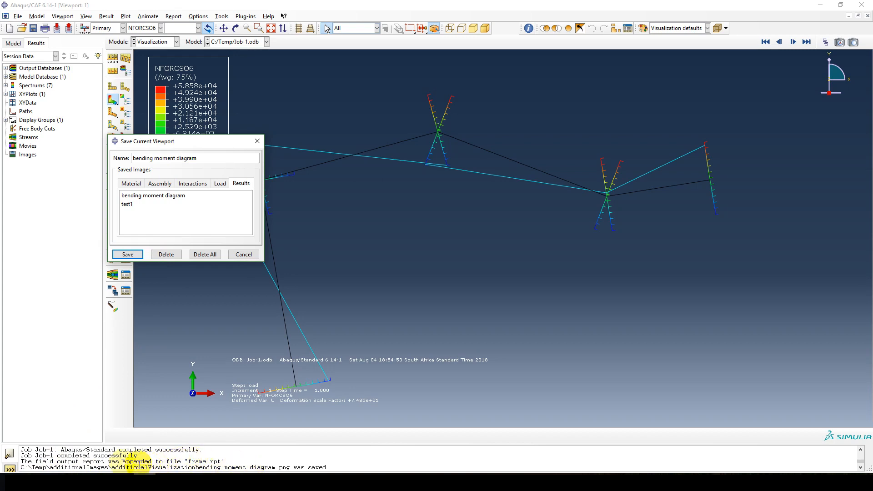
Step: Switch to File Explorer, open additionalImages in C:\Temp, and copy the saved bending moment diagram PNG
mouse_move(78, 471)
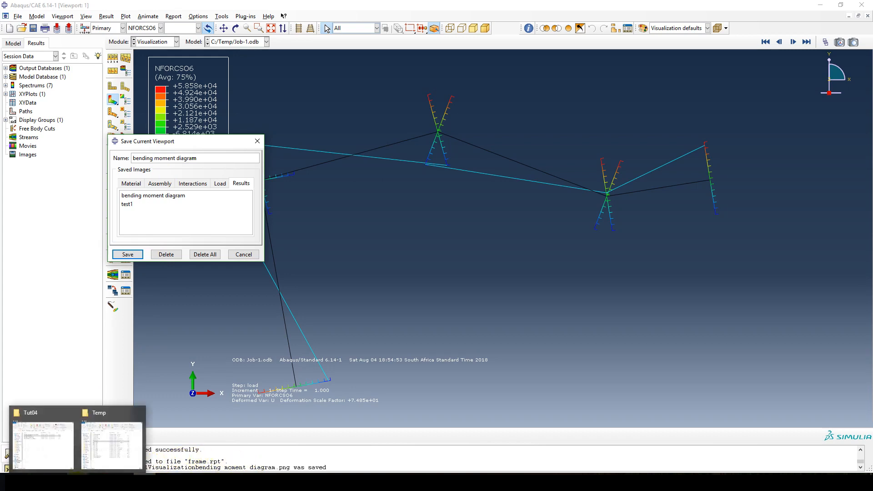
click(97, 452)
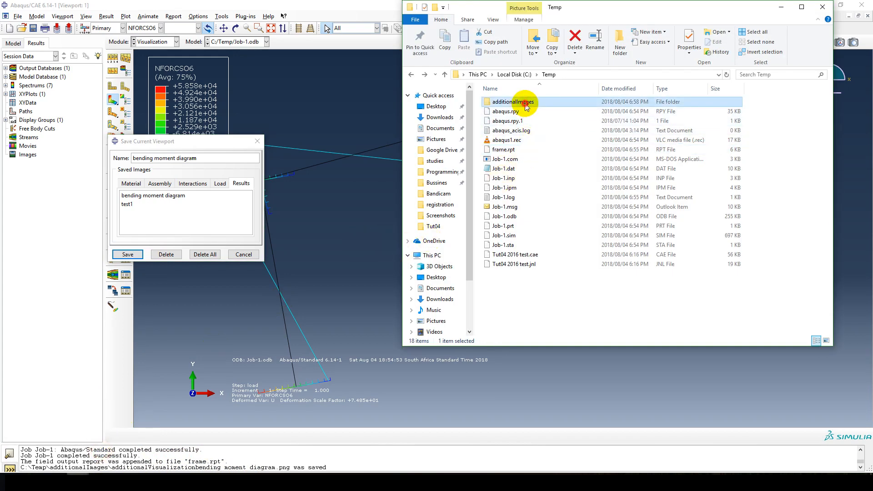
double_click(509, 102)
click(505, 129)
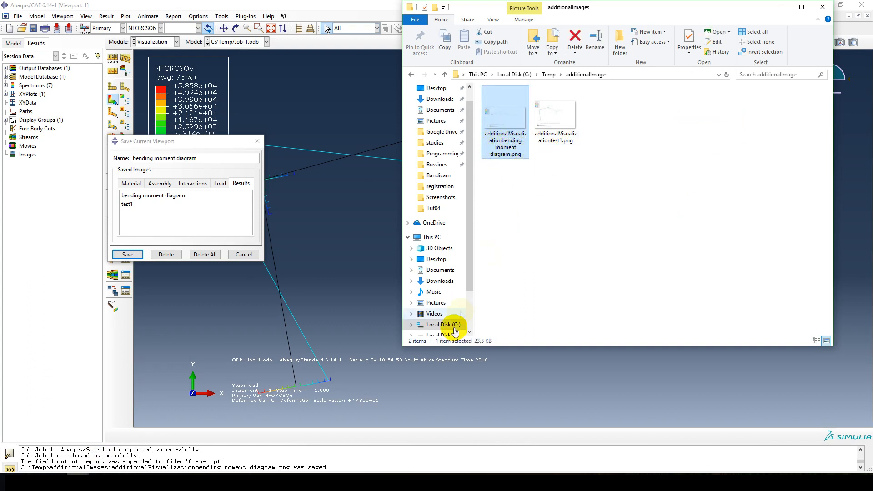
click(511, 124)
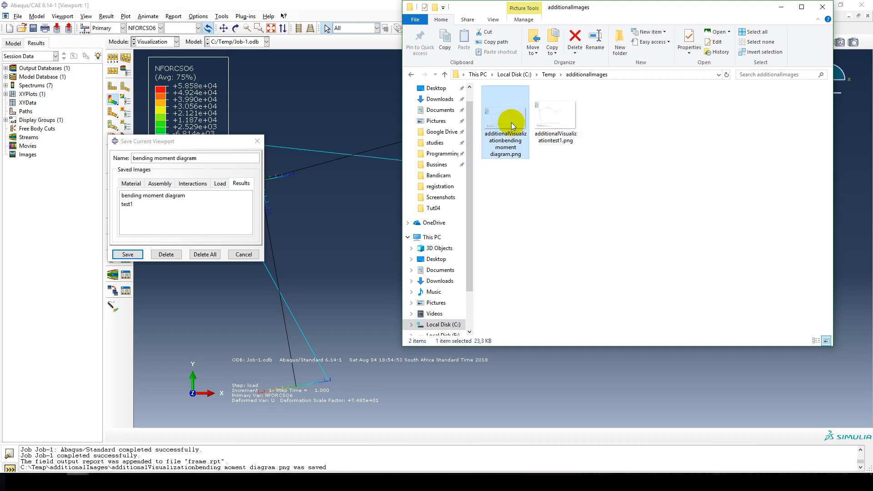
key(ctrl+c)
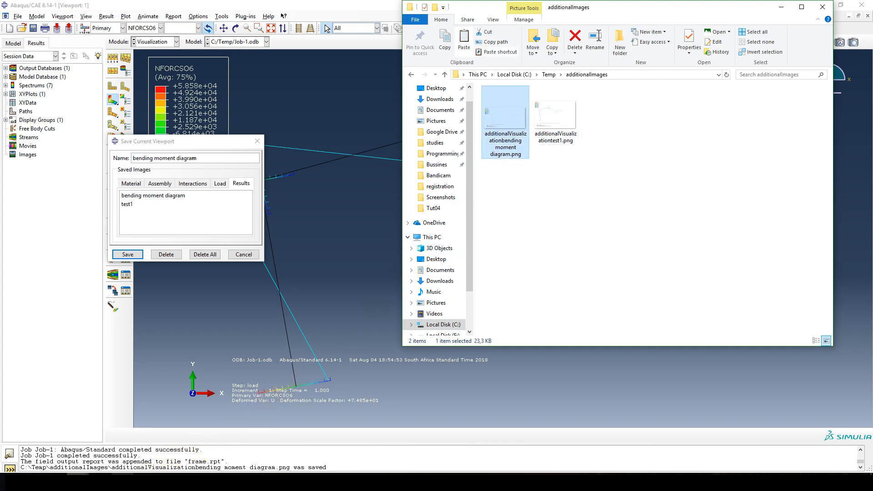
Step: Switch to Word, paste the bending moment diagram image into the blank document, and inspect it
click(122, 482)
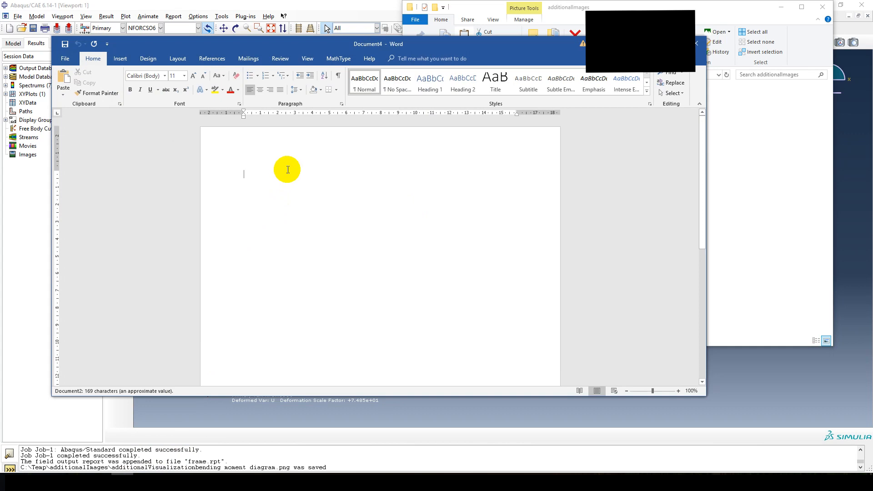
click(360, 169)
key(ctrl+v)
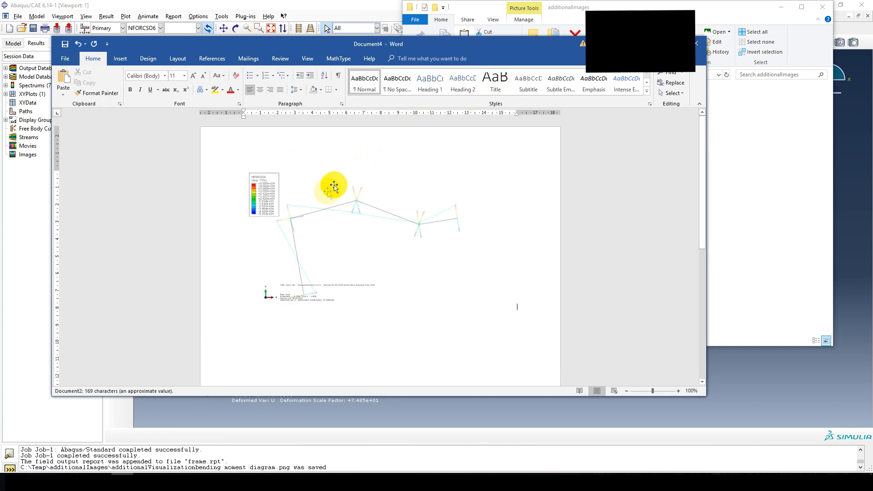
click(345, 222)
scroll(318, 264, down, 2)
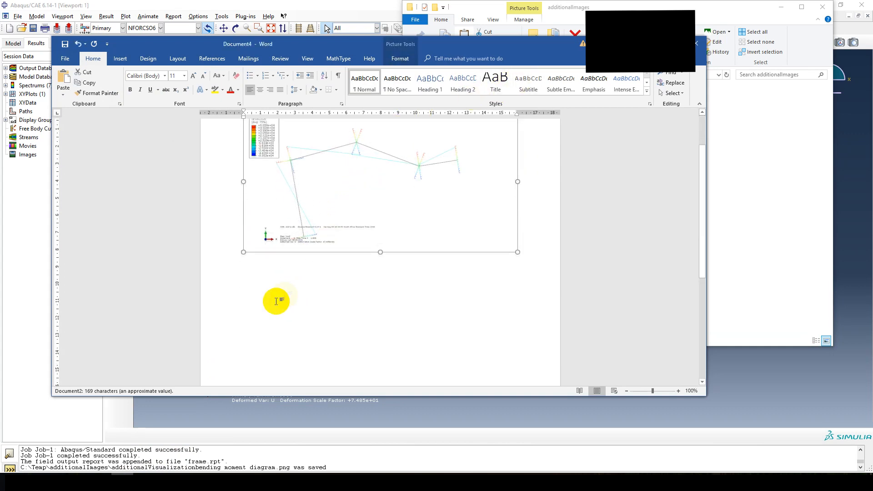
scroll(279, 291, up, 2)
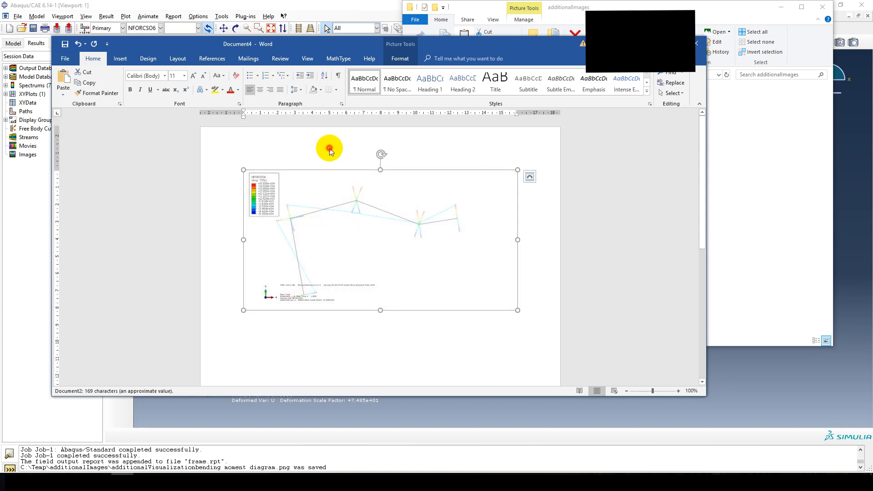
click(329, 149)
click(289, 337)
click(287, 352)
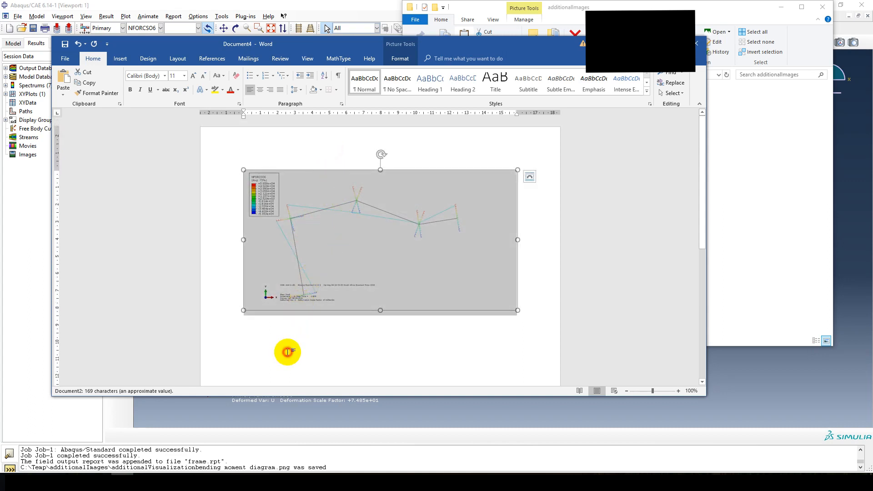
click(598, 209)
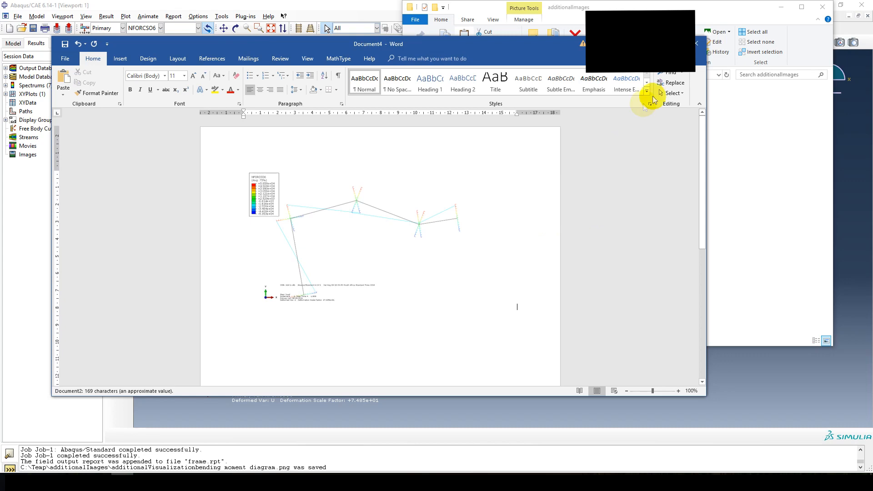
Step: Close the Word document, return to Abaqus/CAE, and dismiss Save Current Viewport
click(700, 44)
click(436, 258)
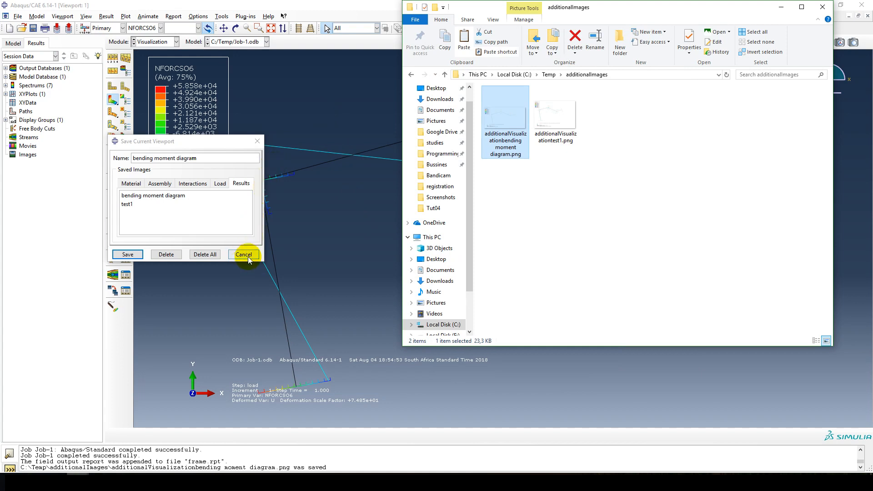
click(247, 257)
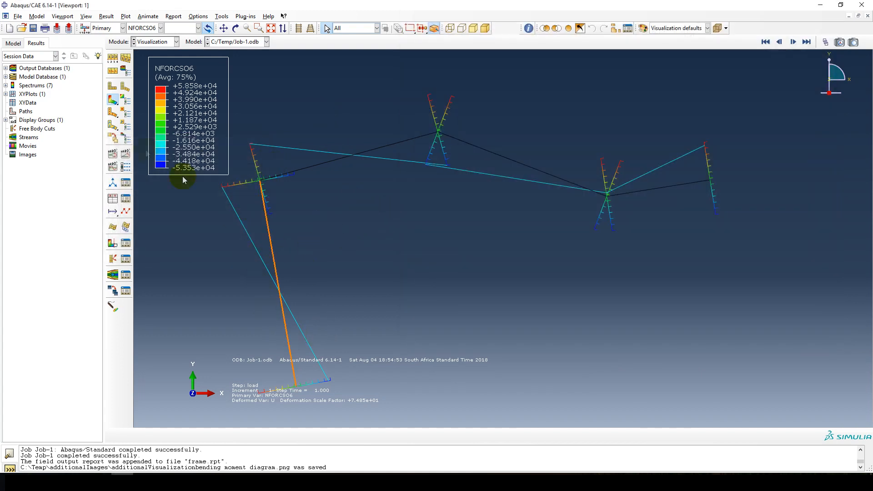
Step: Reseed the Frame part with an approximate global size of 0.4, deleting the existing mesh
click(11, 43)
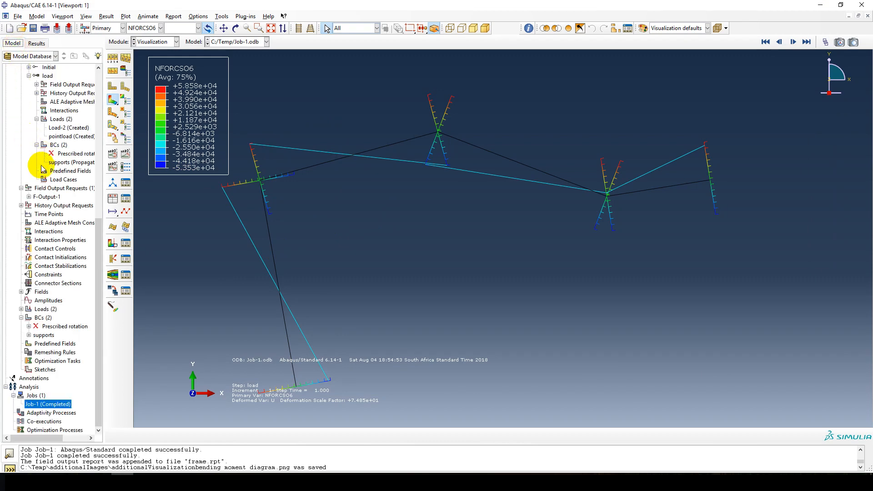
scroll(40, 182, up, 10)
double_click(55, 202)
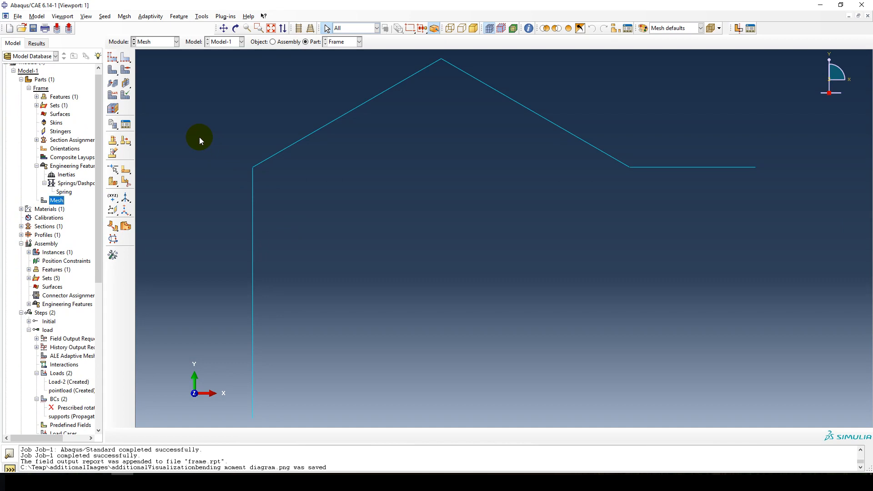
click(105, 17)
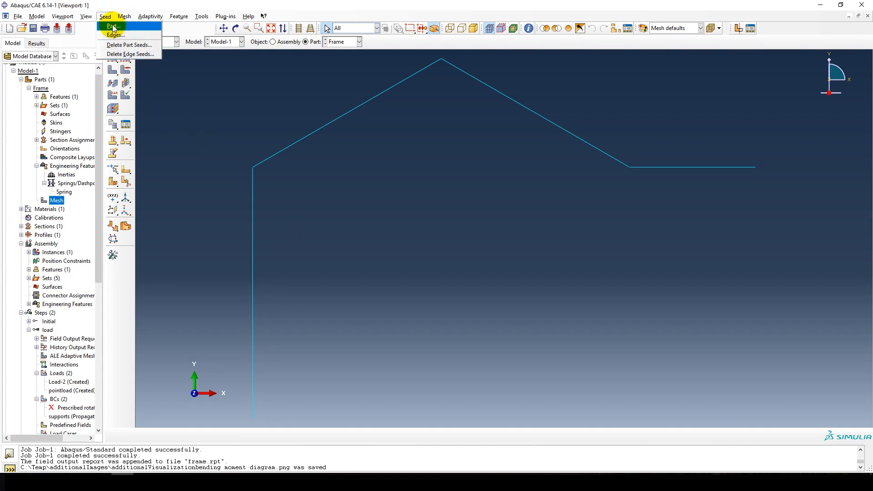
click(112, 27)
drag(119, 155, 111, 121)
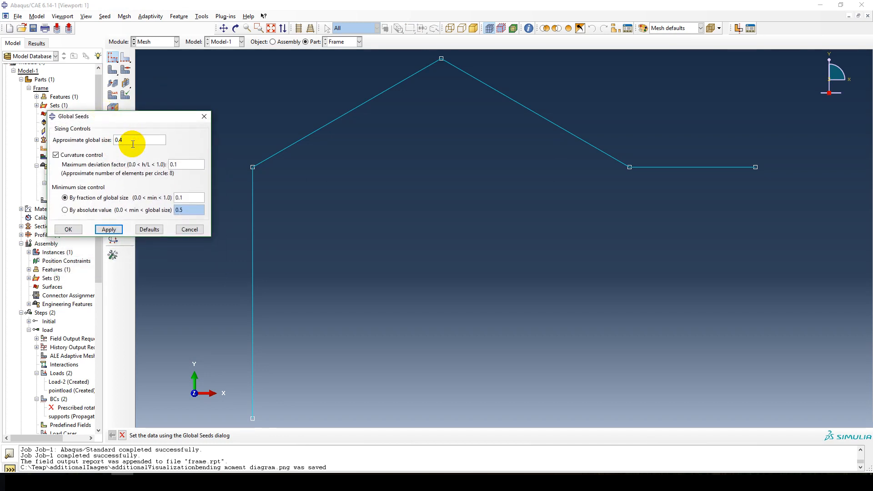
click(107, 229)
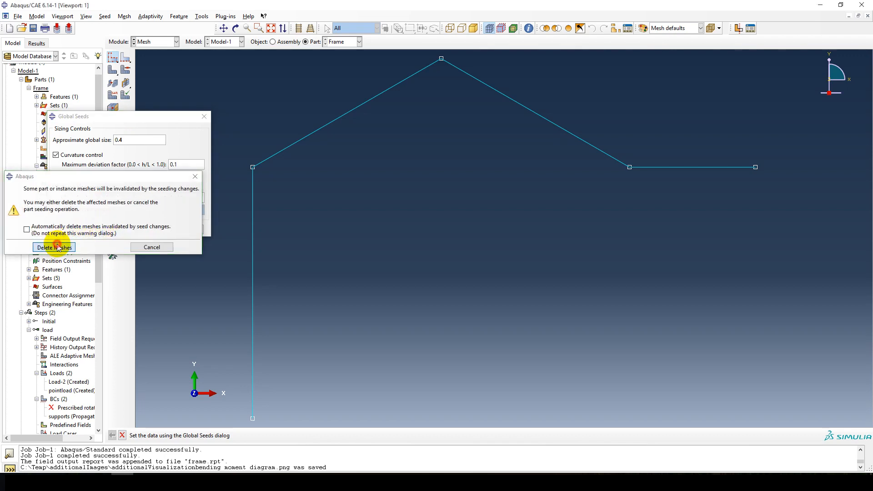
click(57, 247)
click(68, 229)
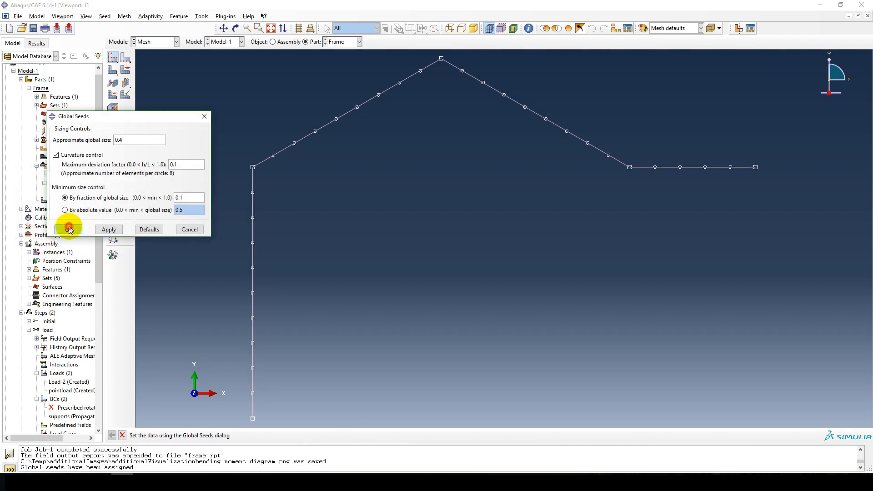
Step: Generate the mesh on the Frame part from the new seeds
click(126, 16)
click(132, 59)
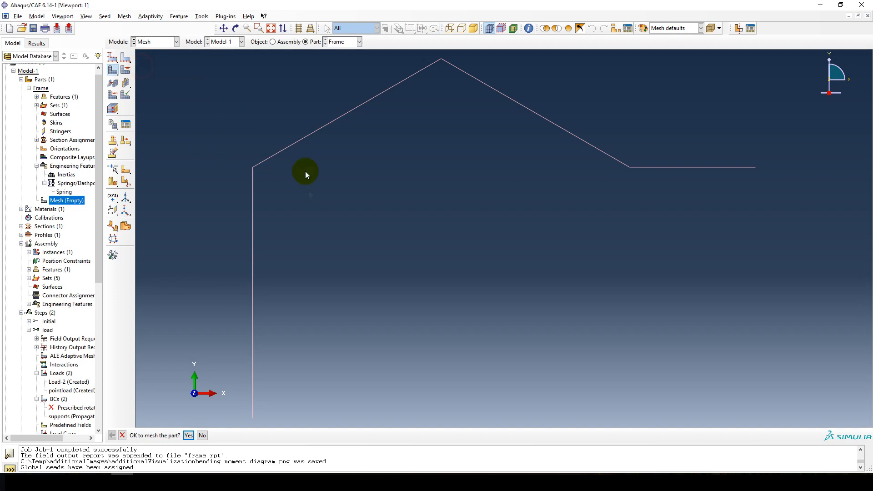
click(188, 435)
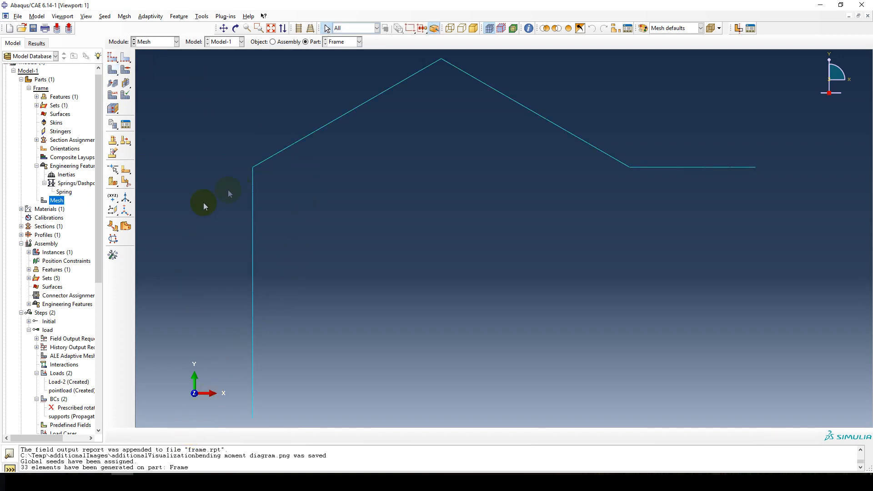
Step: Resubmit Job-1 for analysis with the refined mesh, overwriting the existing job files
scroll(34, 234, down, 10)
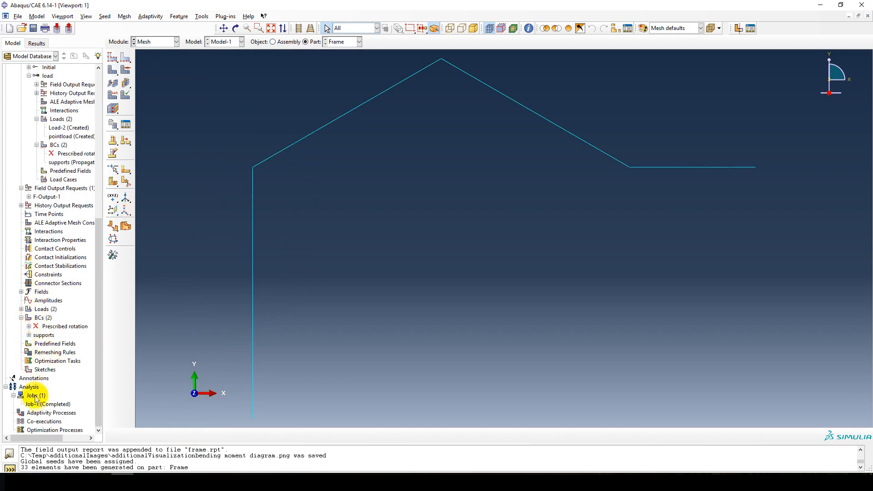
click(37, 405)
right_click(37, 405)
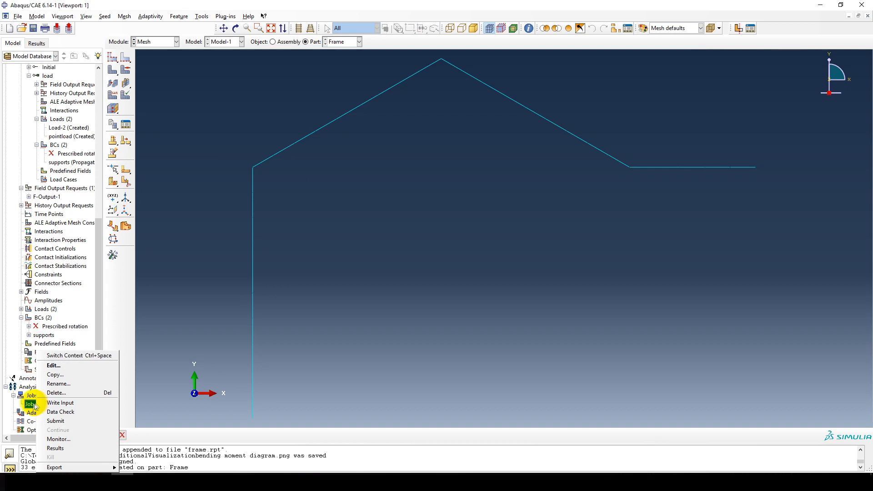
click(59, 421)
click(140, 205)
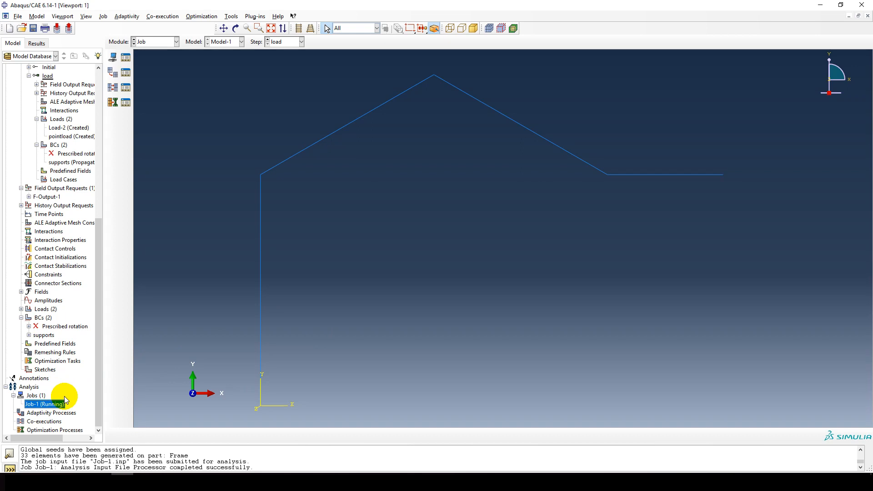
Step: Open the Job-1 results and plot NFORCSO6 as contours on the deformed frame
right_click(42, 404)
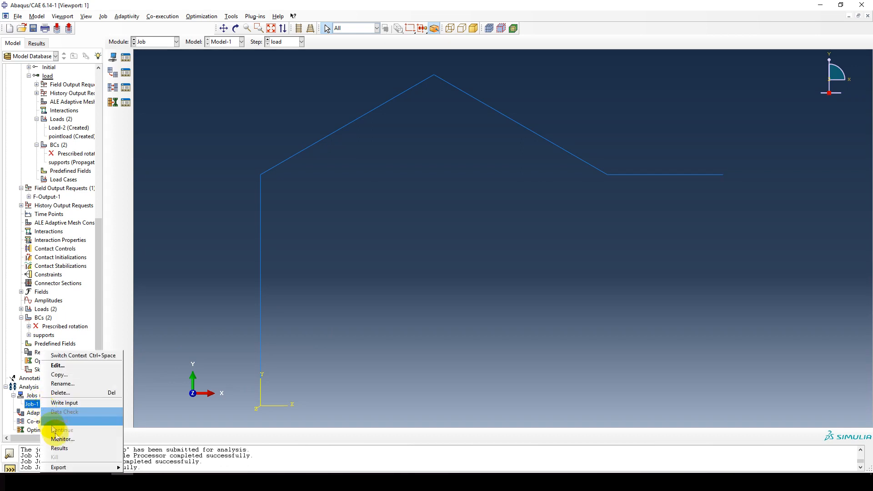
click(61, 448)
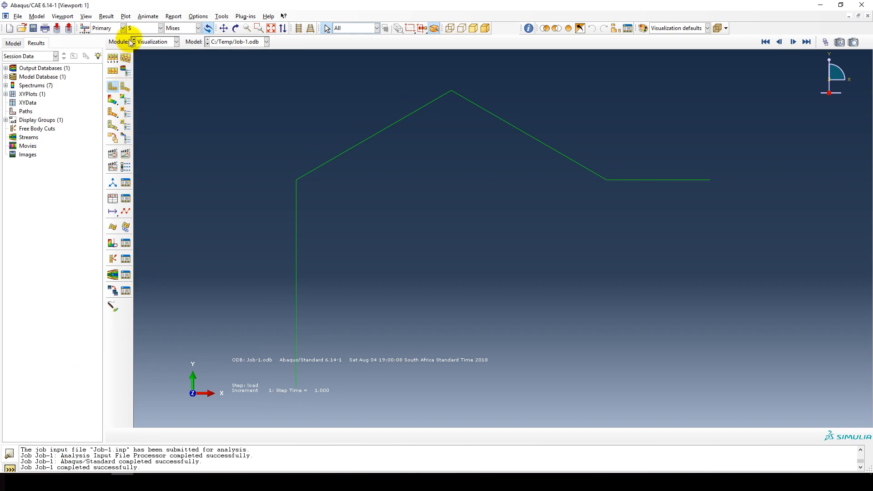
click(138, 29)
click(110, 99)
click(111, 100)
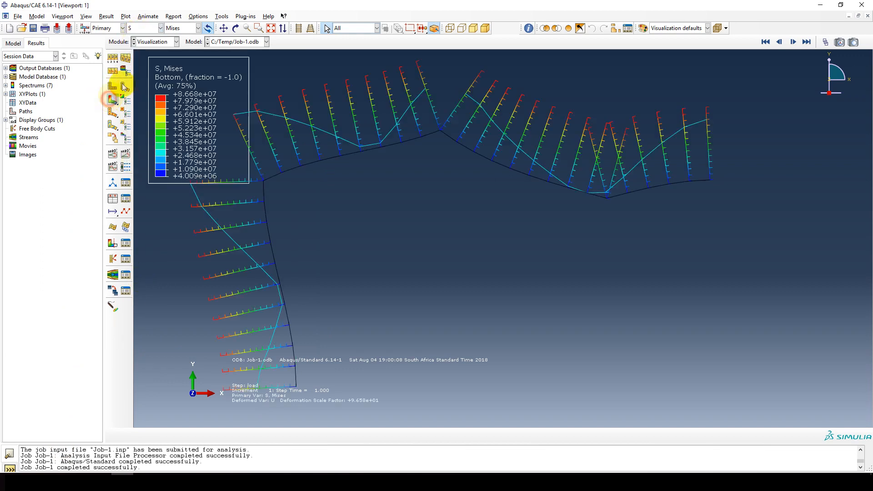
click(132, 28)
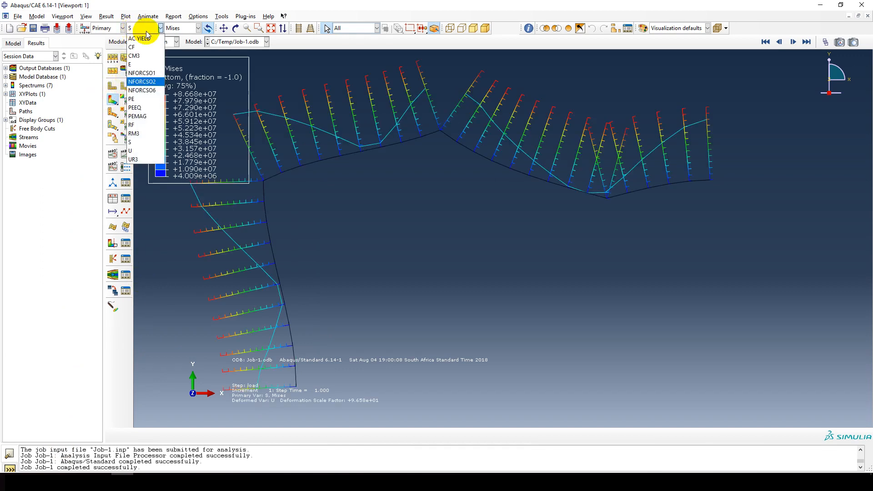
click(145, 91)
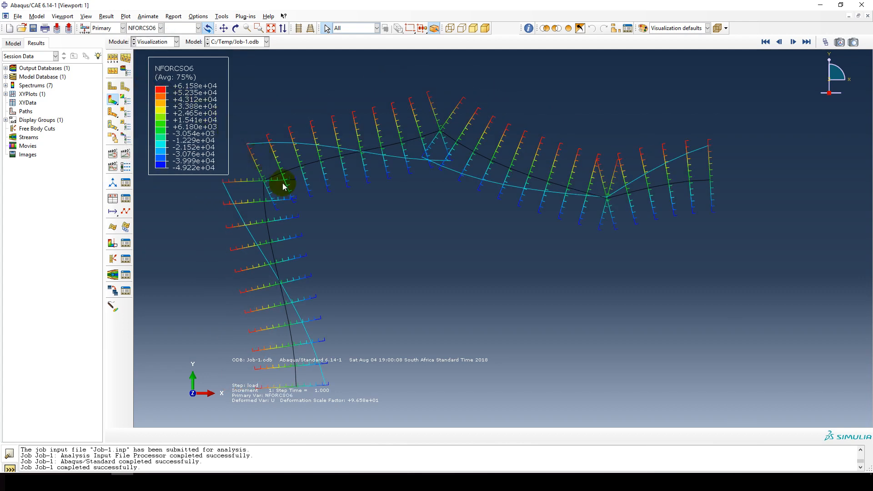